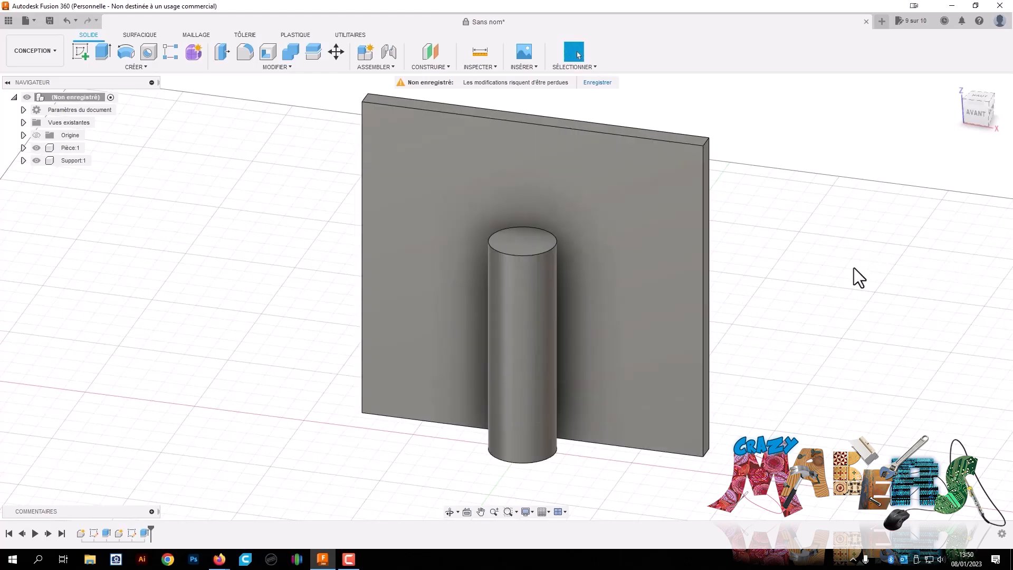
# Create an internal sheet-metal component named Patte under the root assembly, using the Steel (mm) rule
pyautogui.click(982, 96)
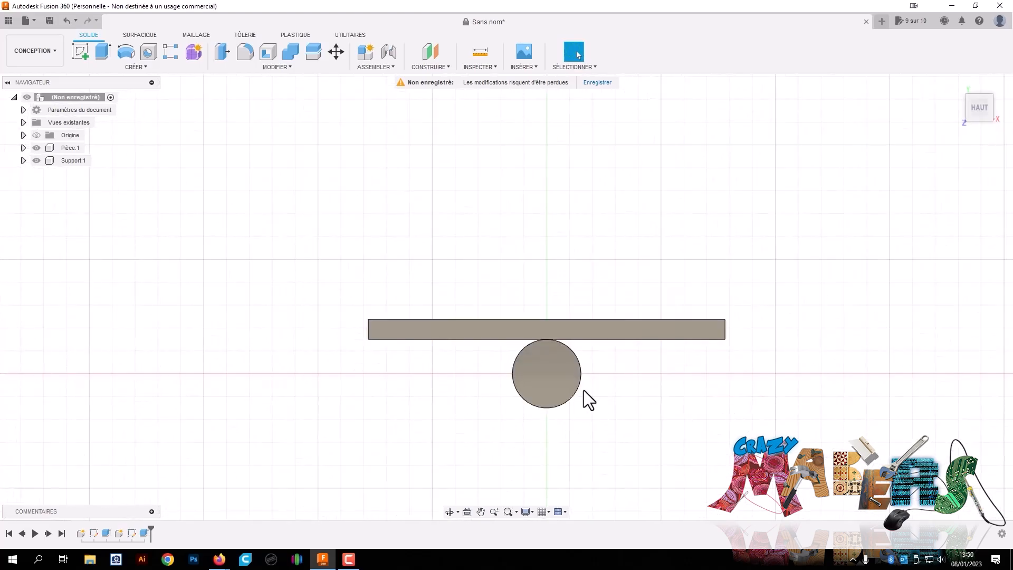
pyautogui.click(237, 35)
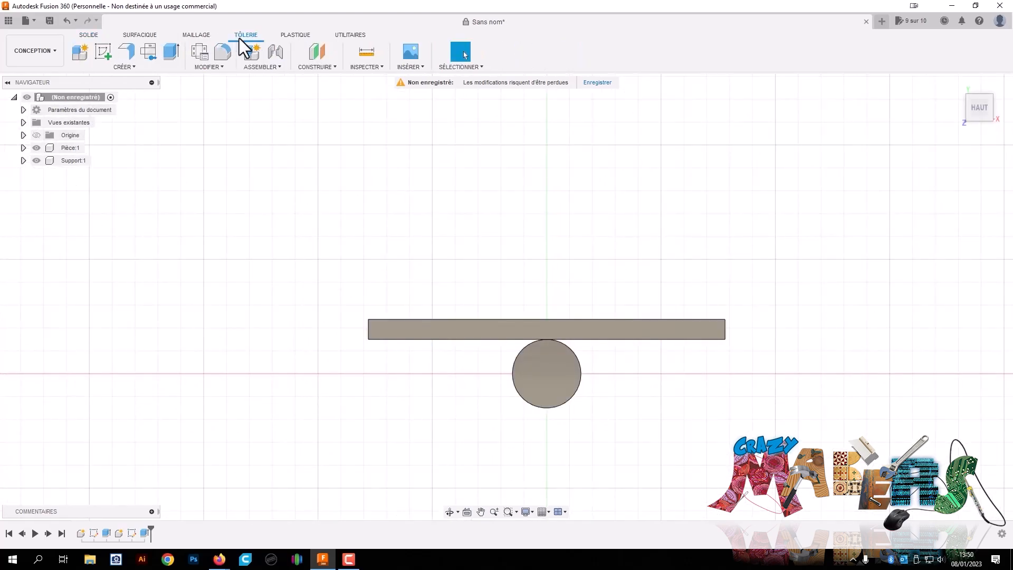
pyautogui.rightClick(87, 98)
pyautogui.click(118, 108)
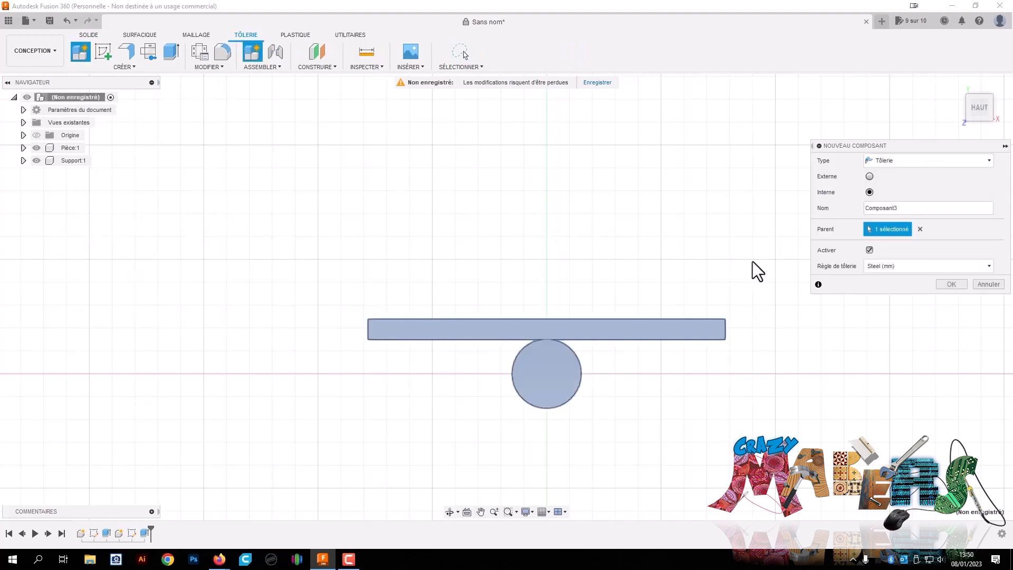
pyautogui.moveTo(915, 209); pyautogui.dragTo(742, 203)
pyautogui.press('Return')
# Start a sketch on the horizontal origin plane, seen from above, in the Patte component
pyautogui.scroll(3, 565, 446)
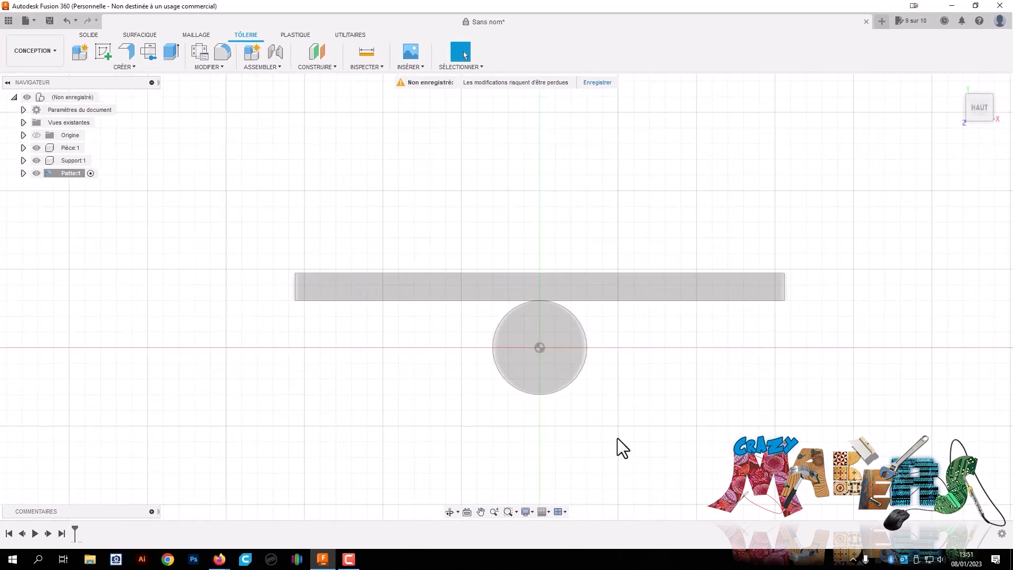
pyautogui.scroll(3, 591, 417)
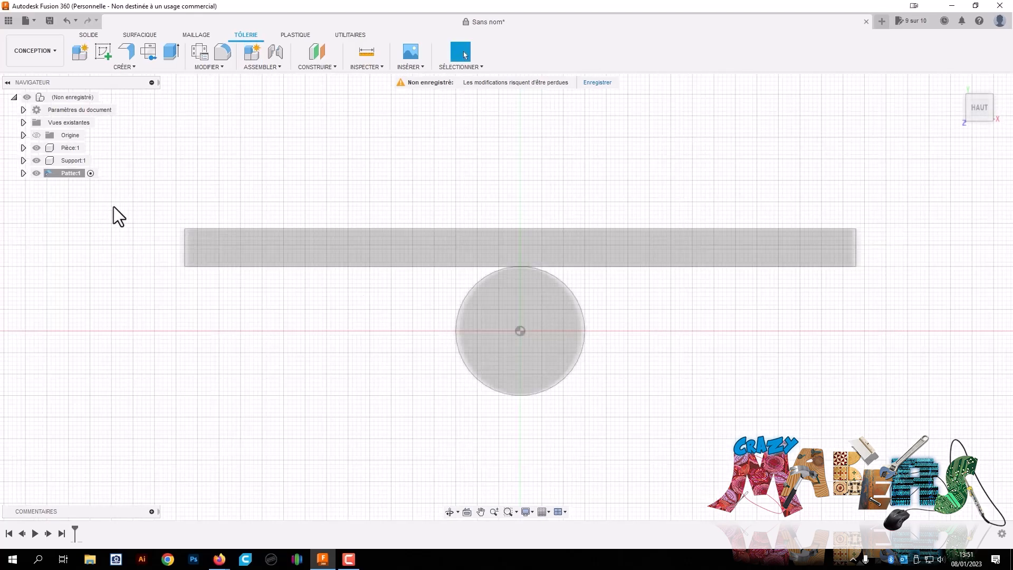
pyautogui.click(126, 67)
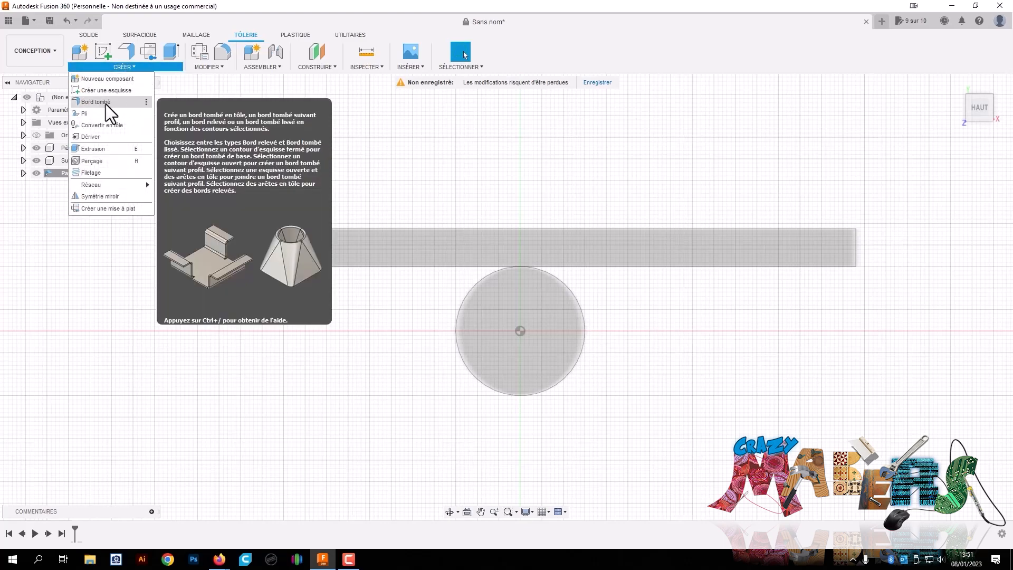
pyautogui.click(106, 91)
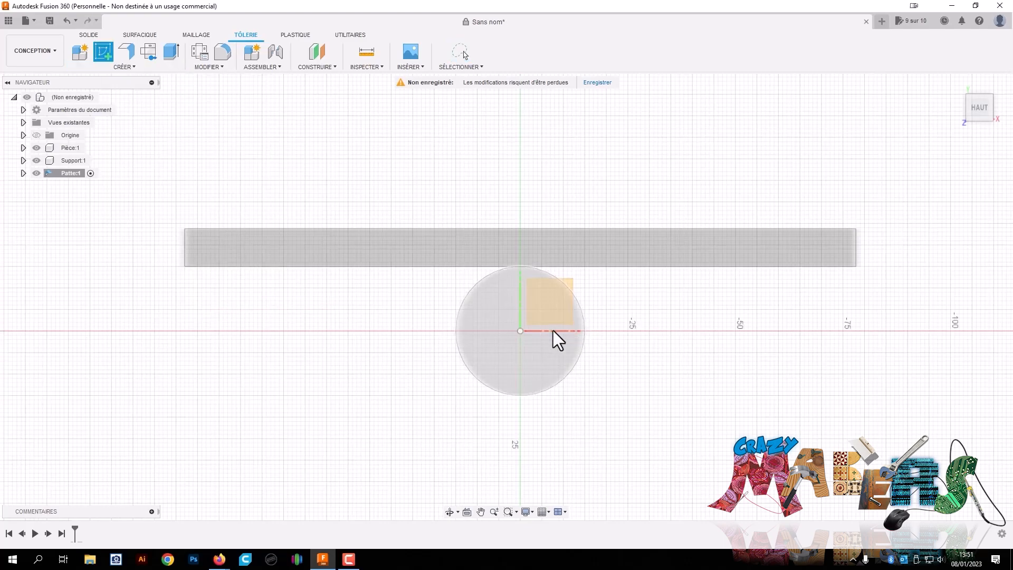
pyautogui.click(571, 282)
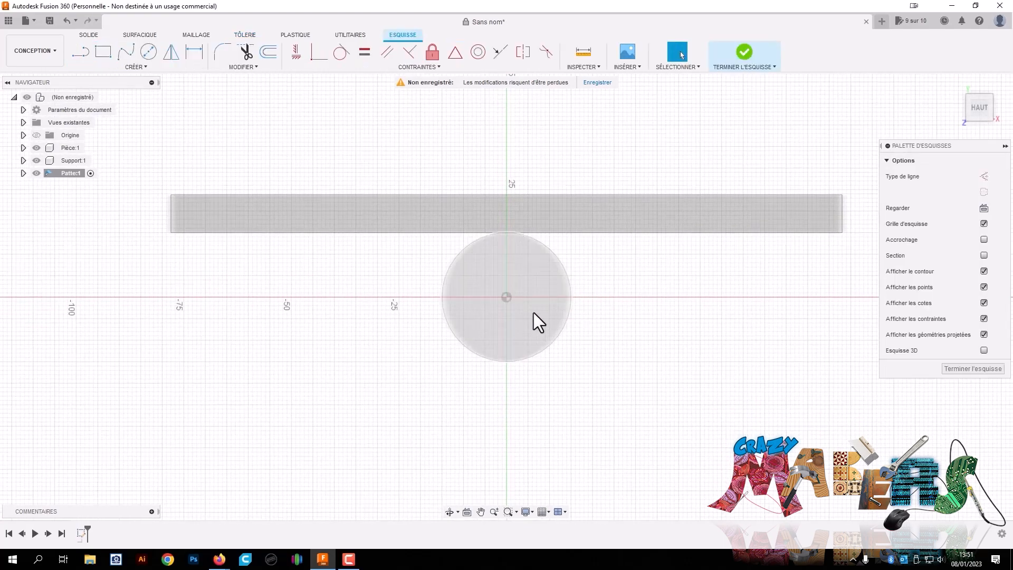
# Draw a circle 30.5 mm in diameter centred on the origin, around the cylinder's outline
pyautogui.press('c')
pyautogui.click(505, 296)
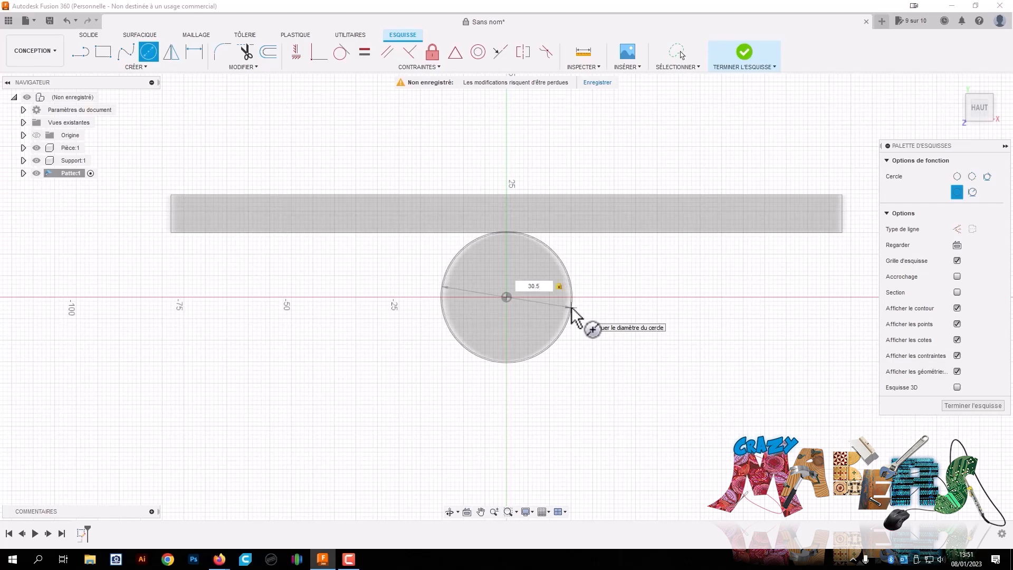
pyautogui.write('30.5')
pyautogui.press('Return')
pyautogui.press('Escape')
pyautogui.scroll(2, 454, 240)
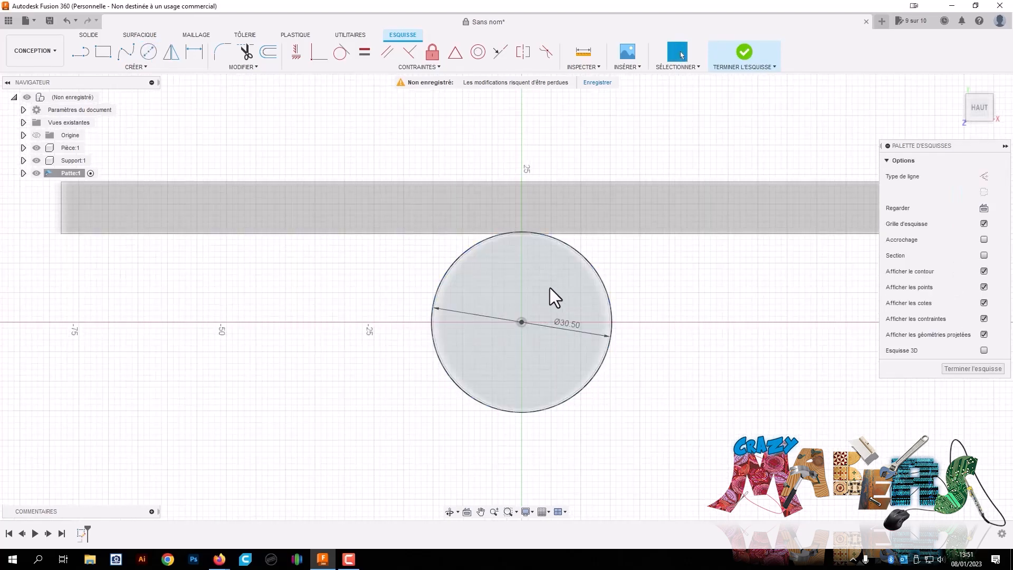
# Draw two construction lines from the circle's centre, one horizontal to its left quadrant and one vertical to its upper quadrant at the plate
pyautogui.press('l')
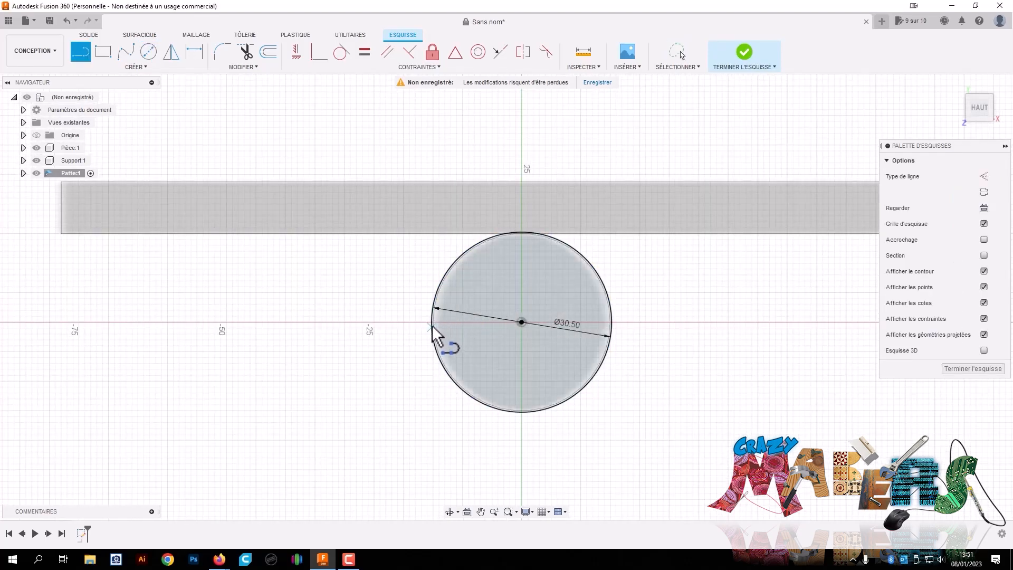
pyautogui.click(522, 322)
pyautogui.click(431, 322)
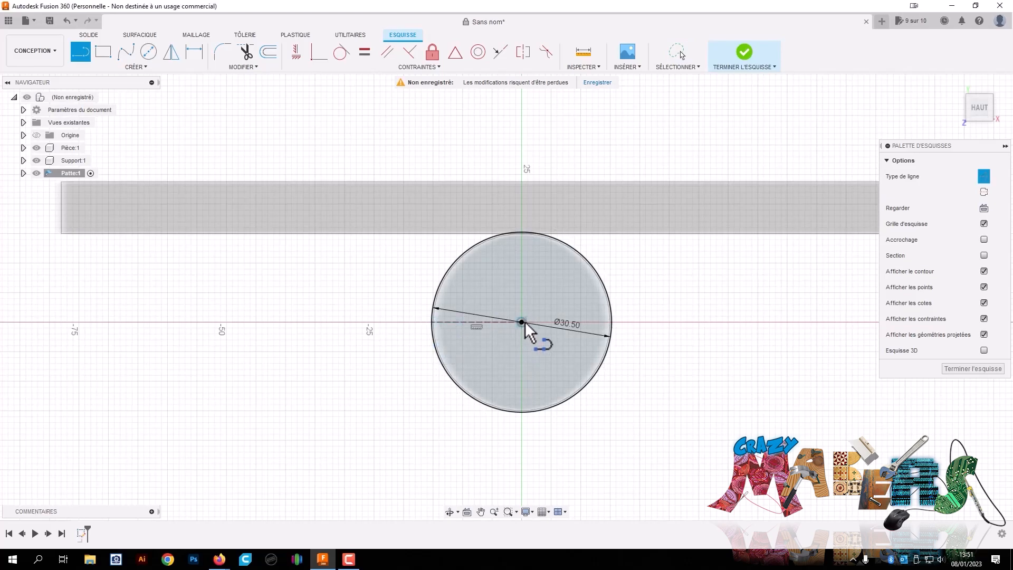
pyautogui.click(523, 321)
pyautogui.doubleClick(522, 233)
pyautogui.press('Escape')
pyautogui.scroll(2, 448, 323)
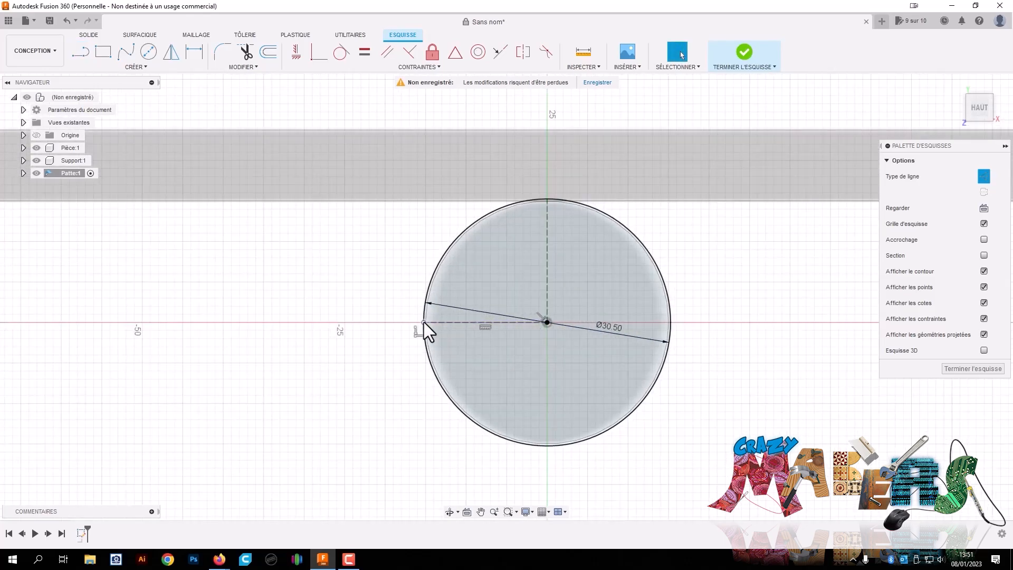
pyautogui.press('l')
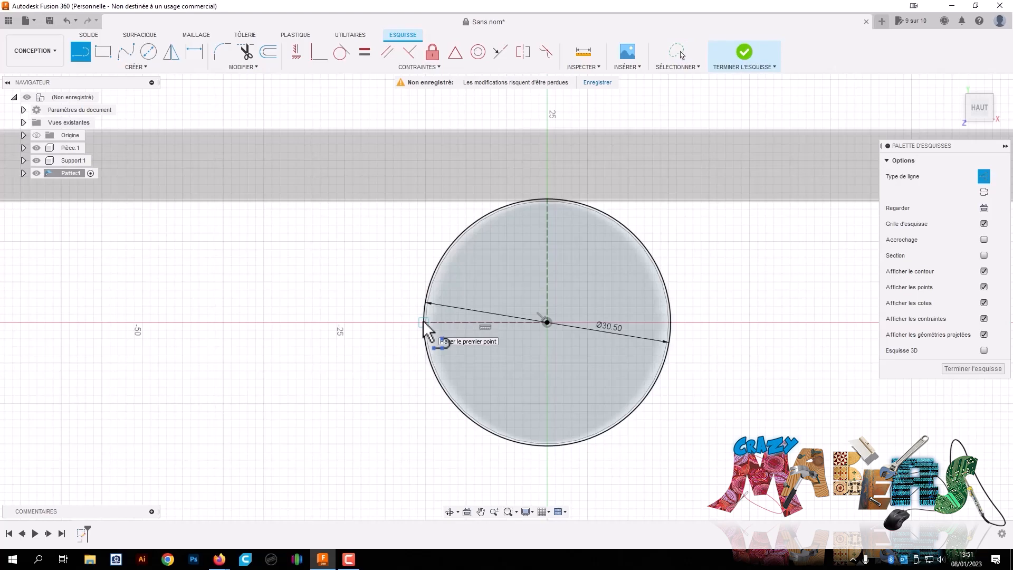
pyautogui.click(424, 322)
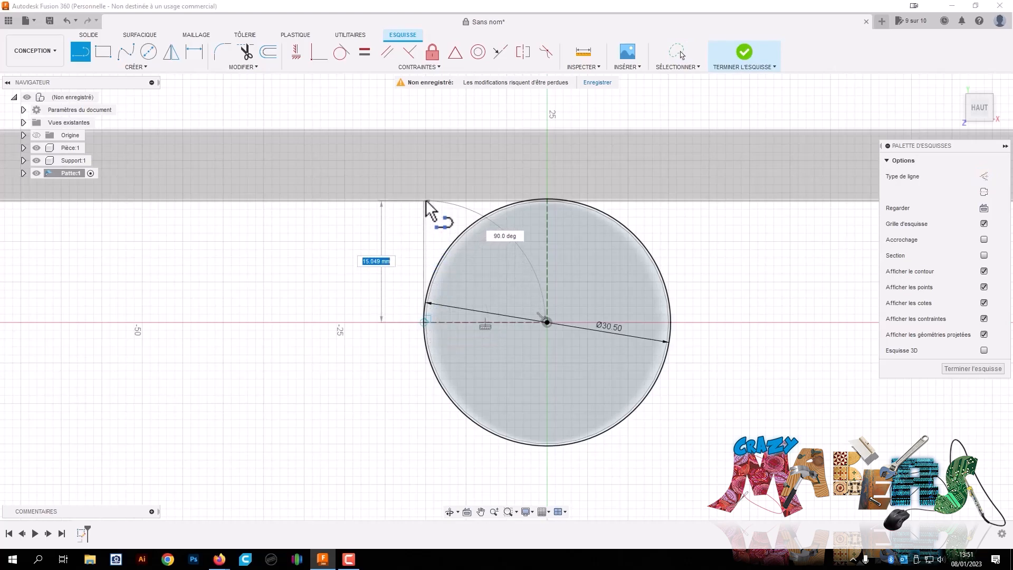
pyautogui.press('Escape')
# Project the plate edge that faces the cylinder into the sketch
pyautogui.press('p')
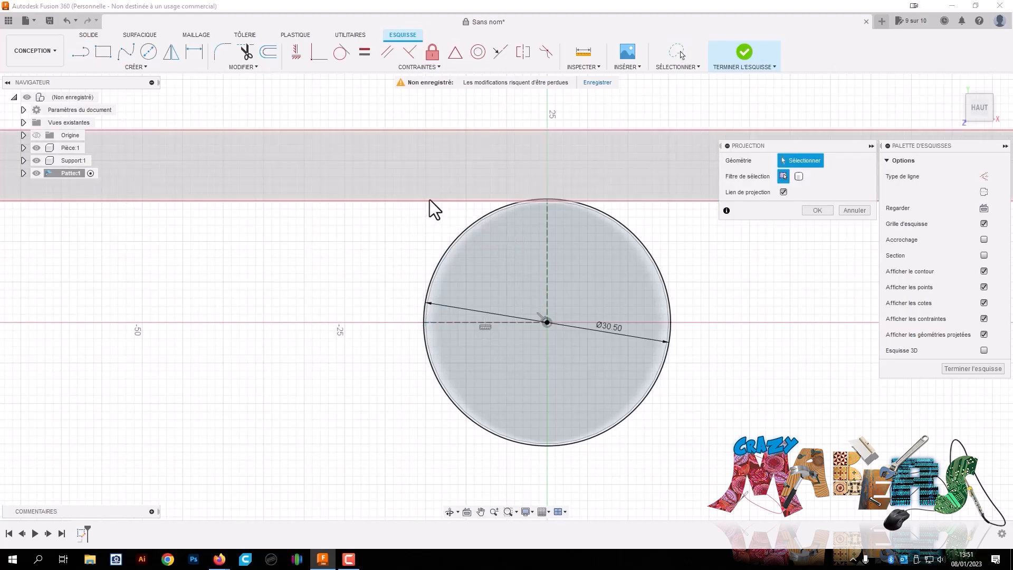
pyautogui.click(429, 200)
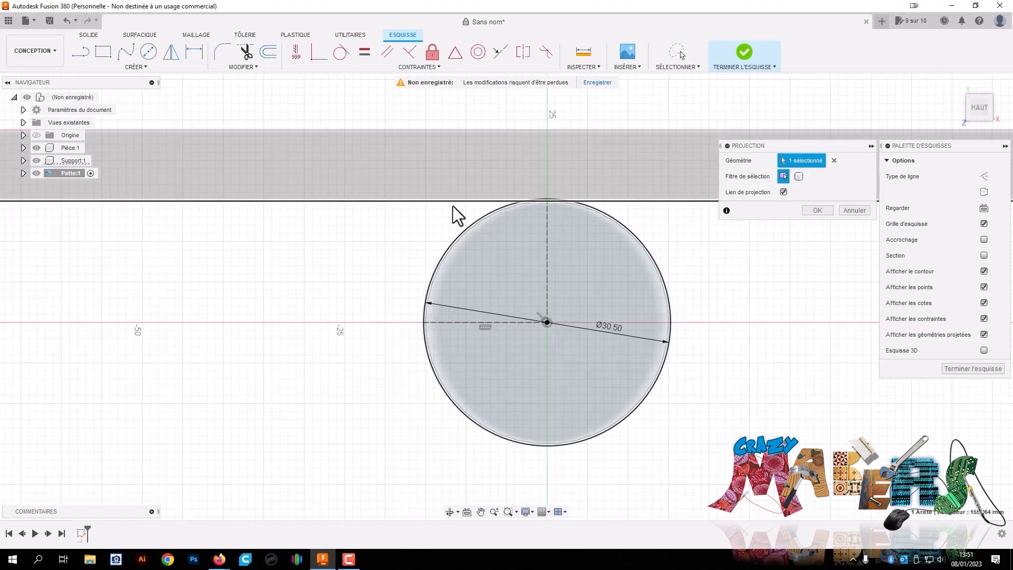
pyautogui.click(816, 210)
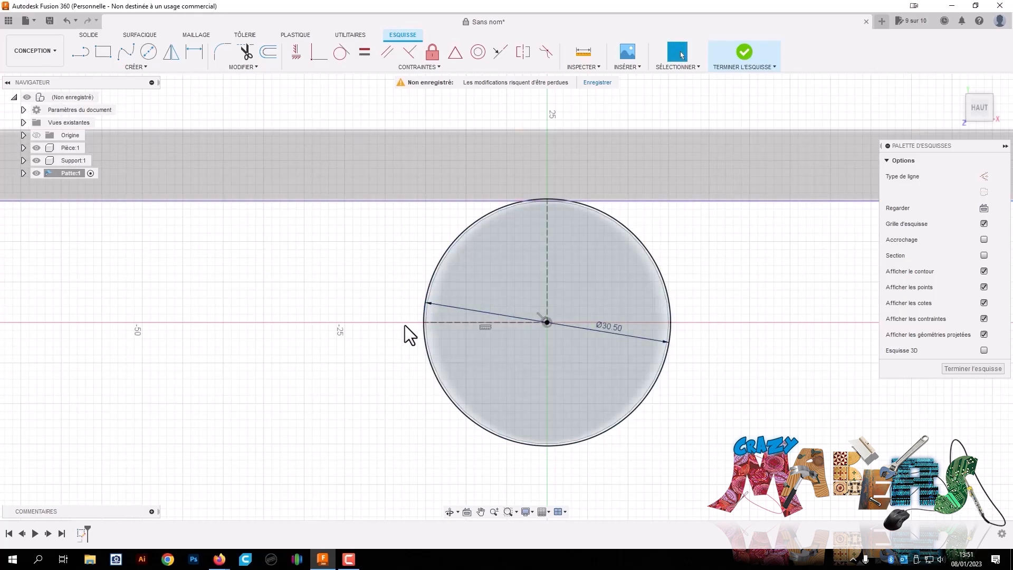
# Draw a solid vertical line from the circle's left quadrant to the projected plate edge, continuing with a horizontal line outward along that edge
pyautogui.press('l')
pyautogui.click(425, 322)
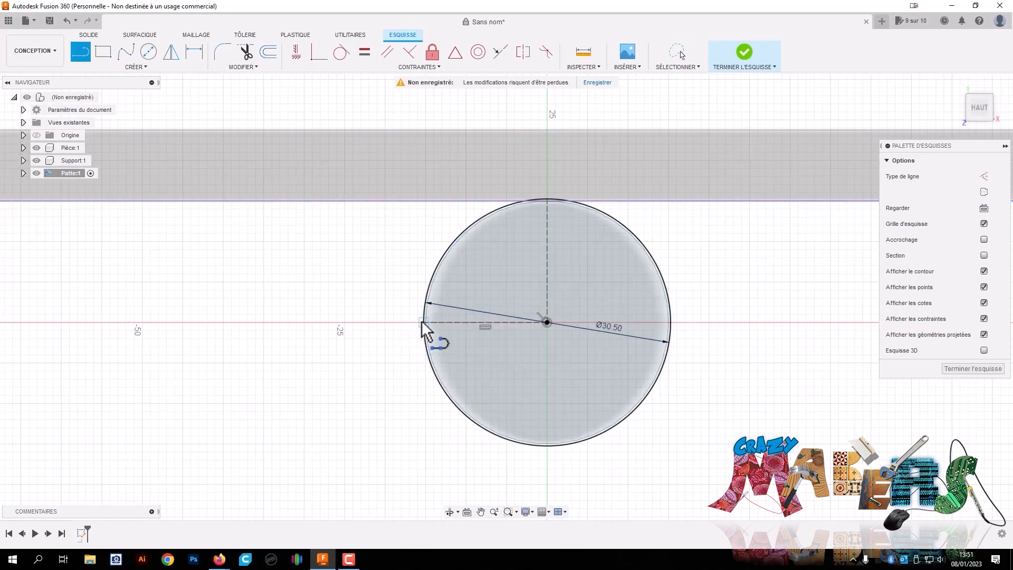
pyautogui.click(425, 203)
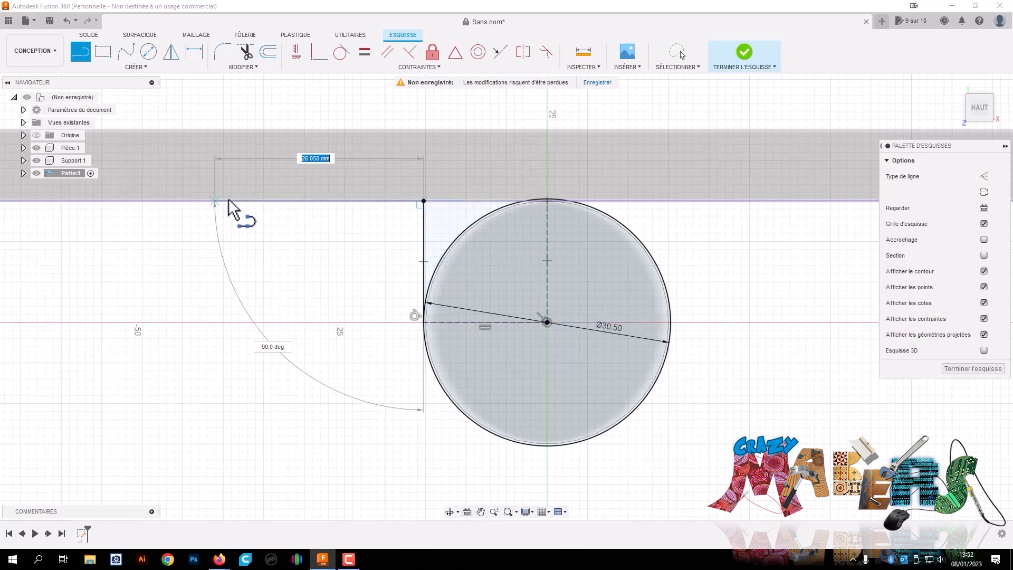
pyautogui.click(288, 201)
# Dimension the horizontal line along the plate edge to 15 mm
pyautogui.press('d')
pyautogui.click(378, 202)
pyautogui.click(375, 226)
pyautogui.write('15')
pyautogui.press('Return')
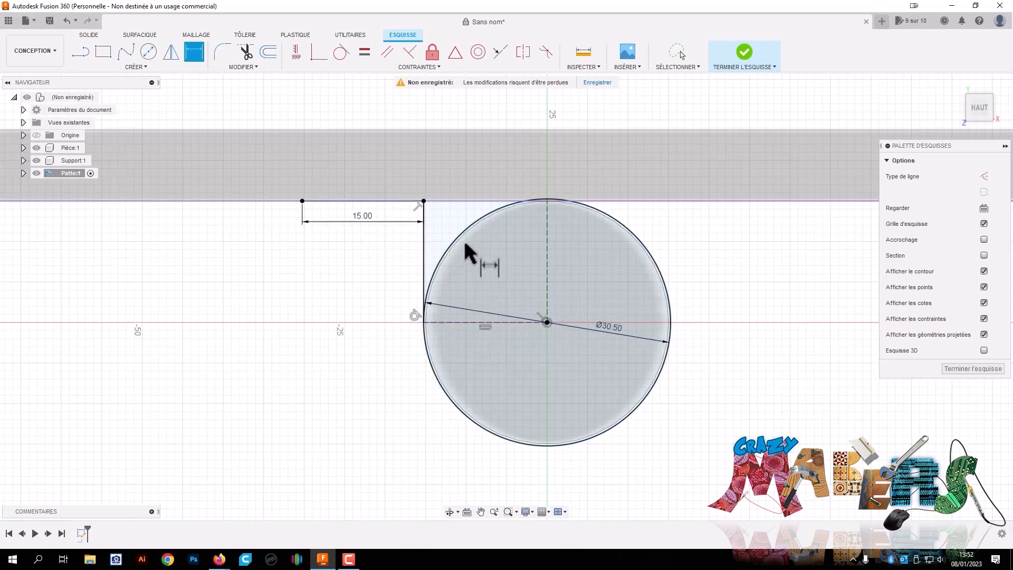
# Trim away the circle's upper-left quarter arc between the vertical line and the upper quadrant
pyautogui.press('f')
pyautogui.press('t')
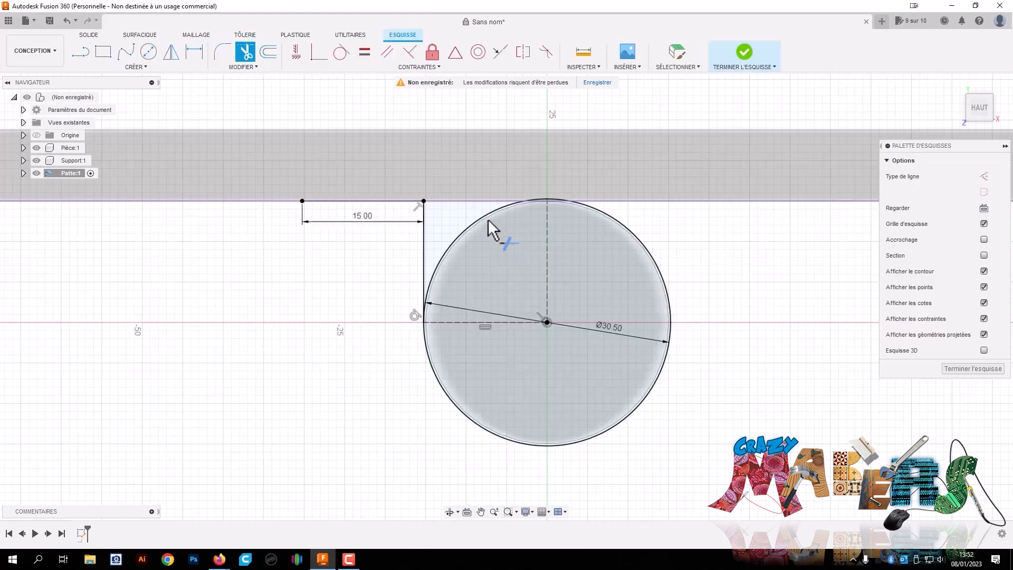
pyautogui.click(483, 217)
pyautogui.click(531, 203)
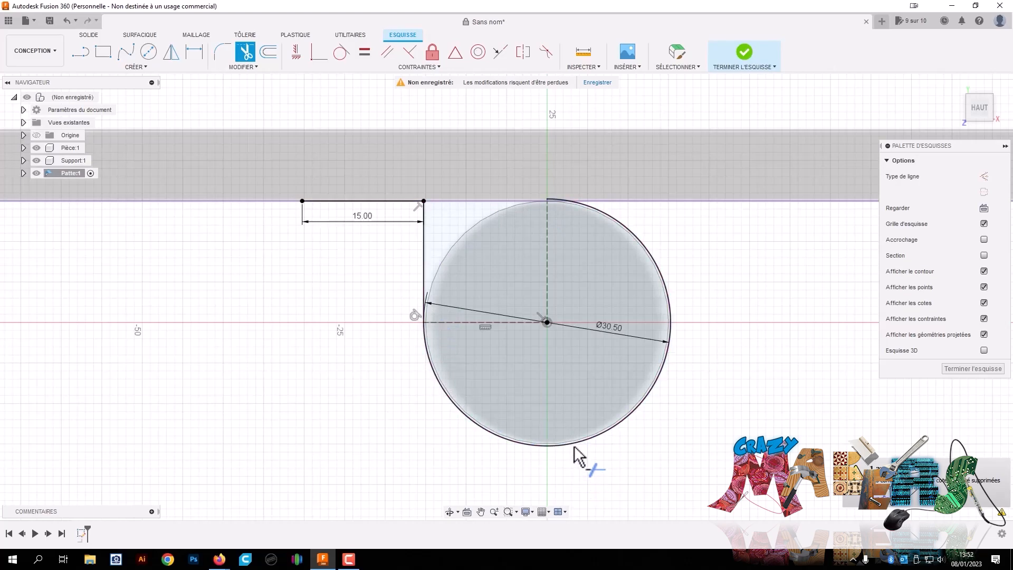
# Draw a vertical construction line from the circle's centre to its lowest point, and trim away the circle's right half
pyautogui.press('l')
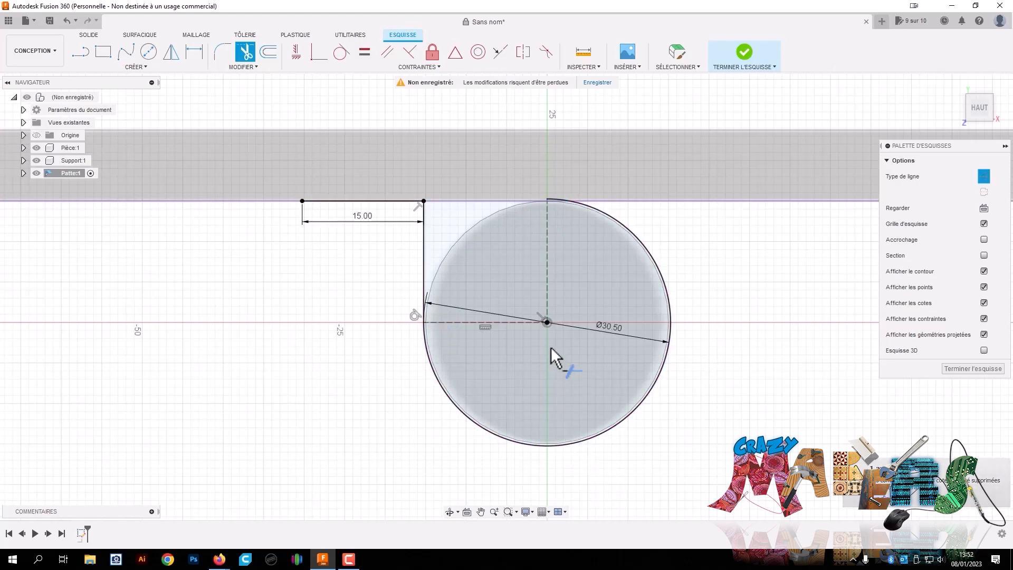
pyautogui.click(547, 322)
pyautogui.click(548, 445)
pyautogui.press('t')
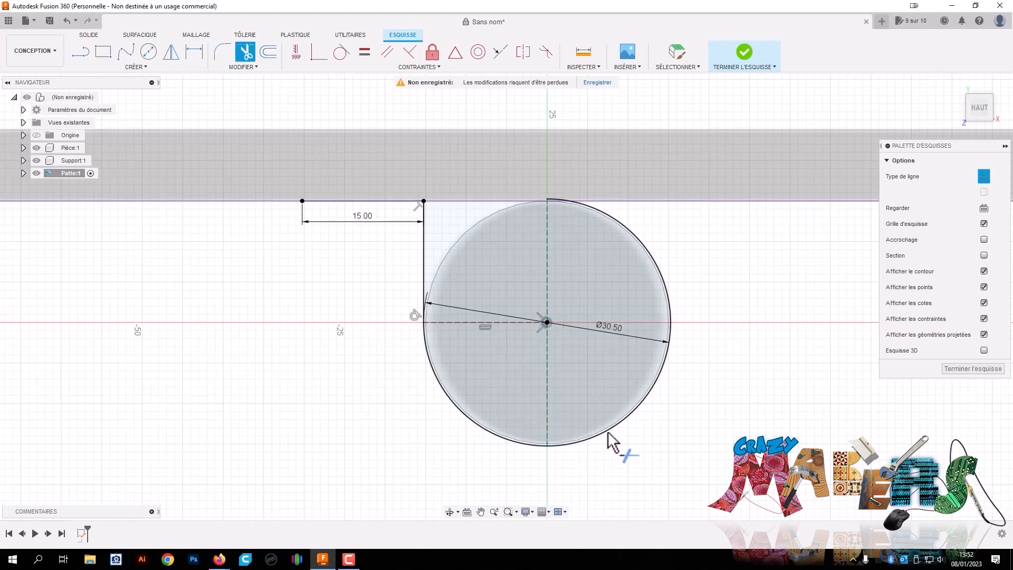
pyautogui.click(609, 432)
pyautogui.click(562, 205)
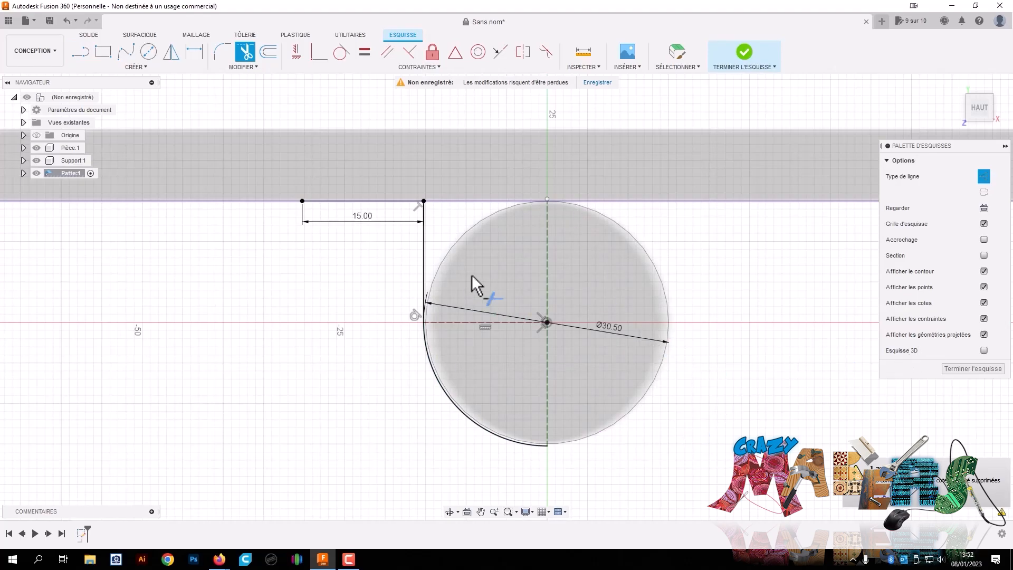
pyautogui.click(424, 221)
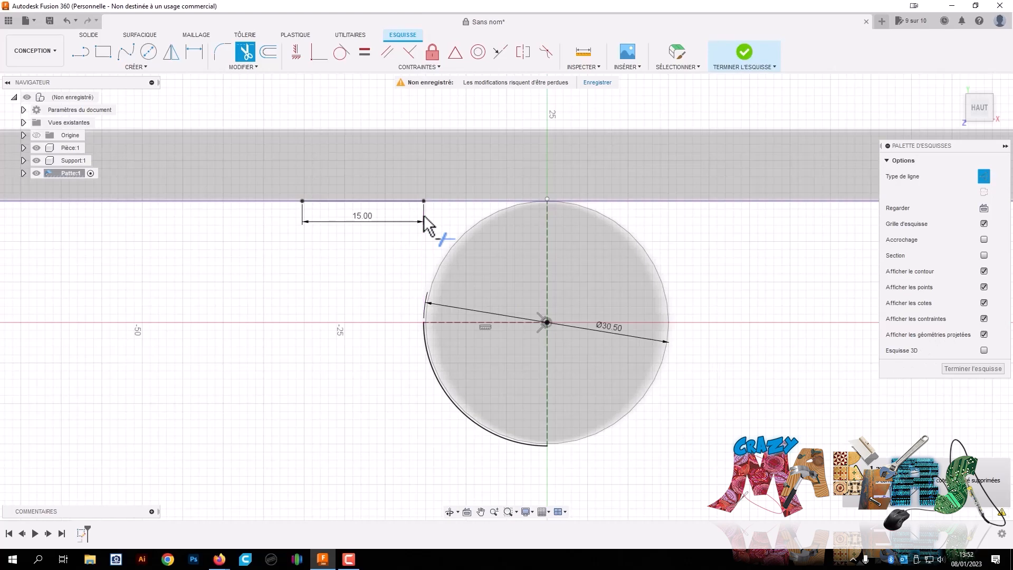
pyautogui.press('Escape')
pyautogui.hotkey('ctrl', 'z')
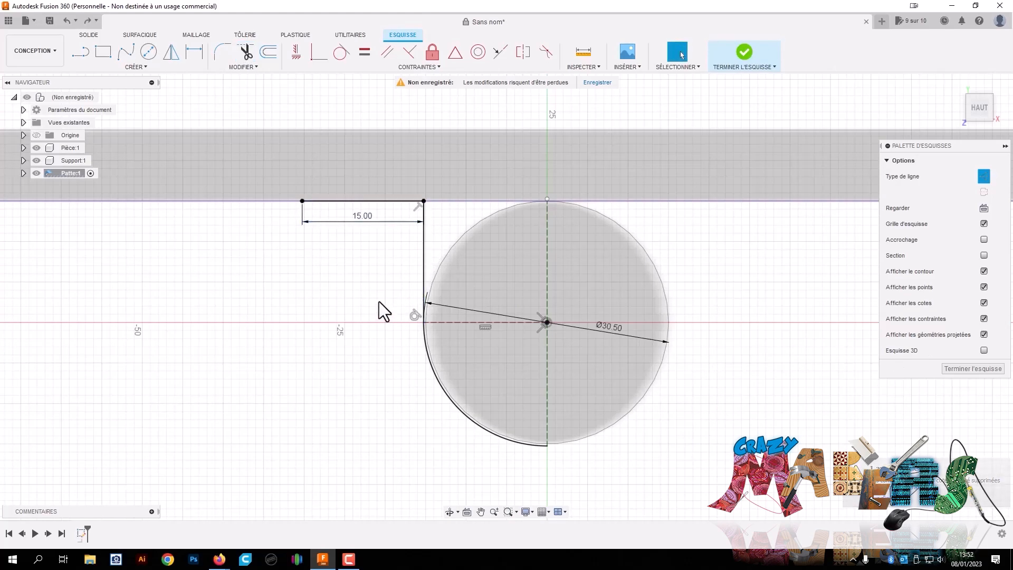
# Mirror the horizontal line, vertical line and quarter arc about the vertical construction line through the circle's centre
pyautogui.doubleClick(423, 246)
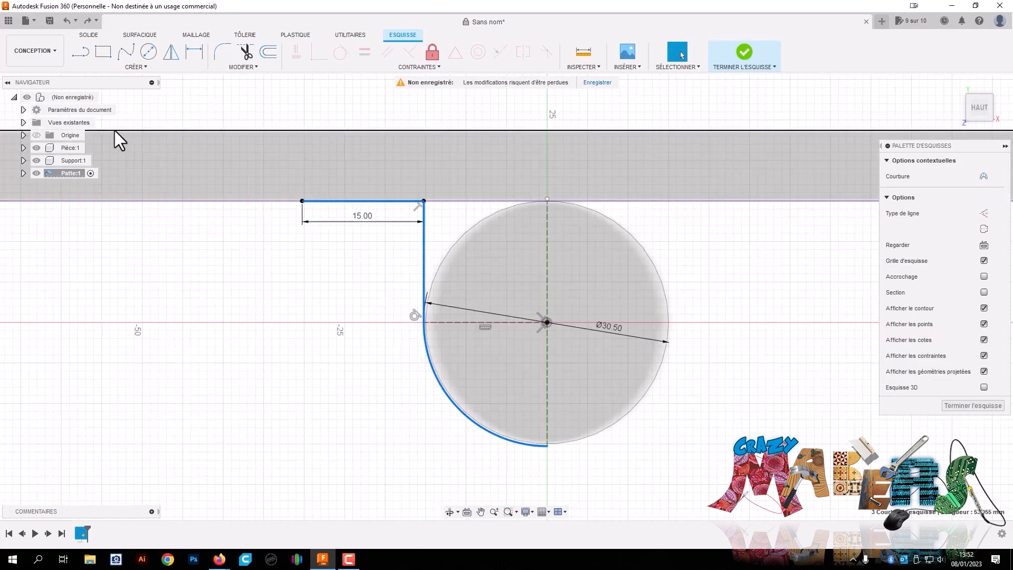
pyautogui.click(135, 67)
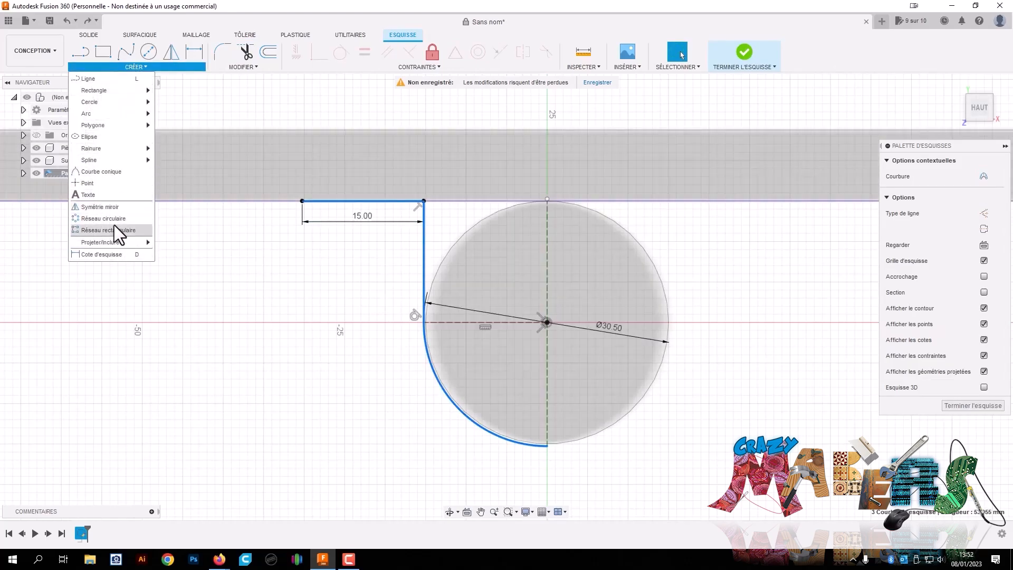
pyautogui.click(98, 206)
pyautogui.click(788, 181)
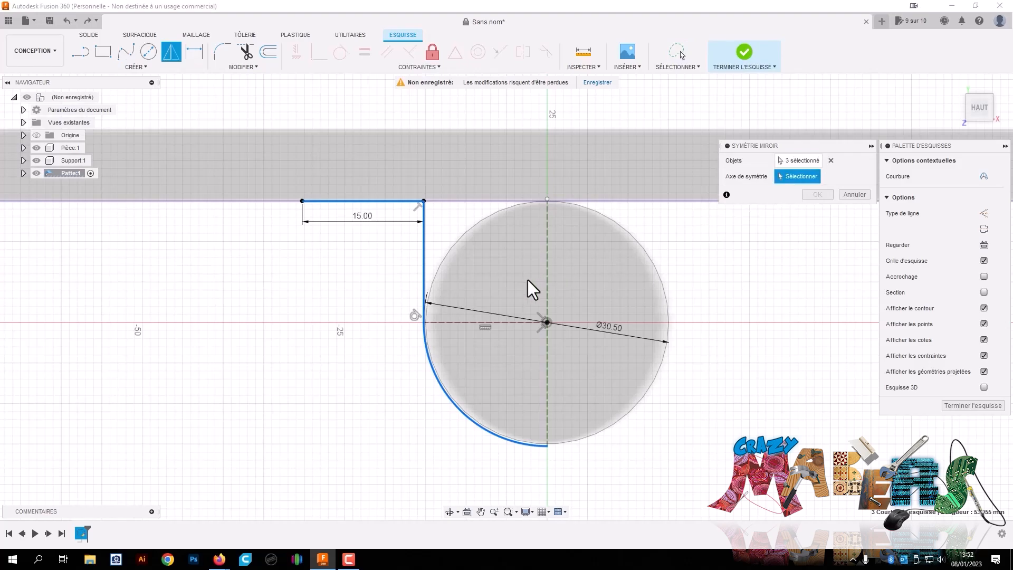
pyautogui.click(546, 266)
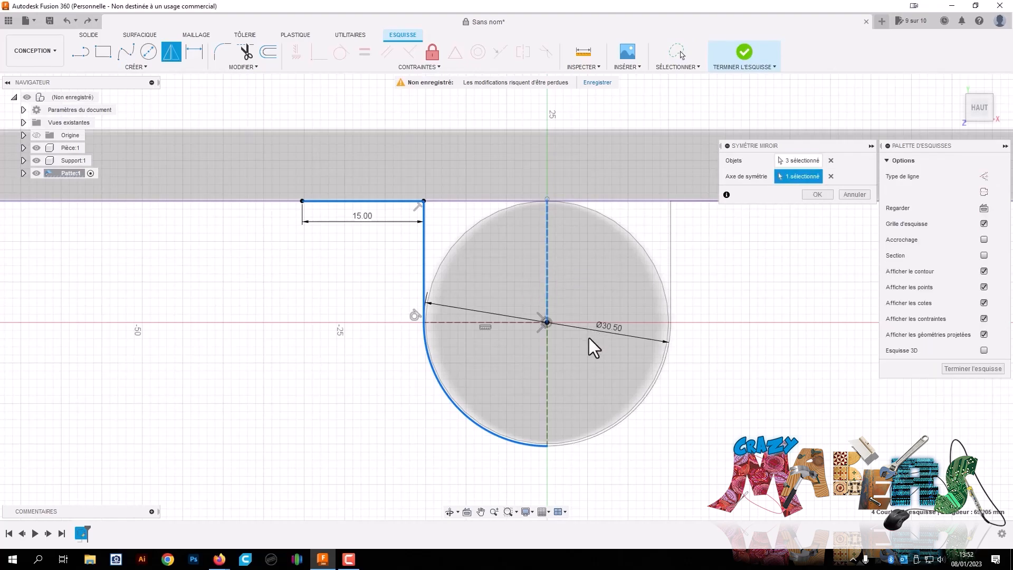
pyautogui.click(829, 195)
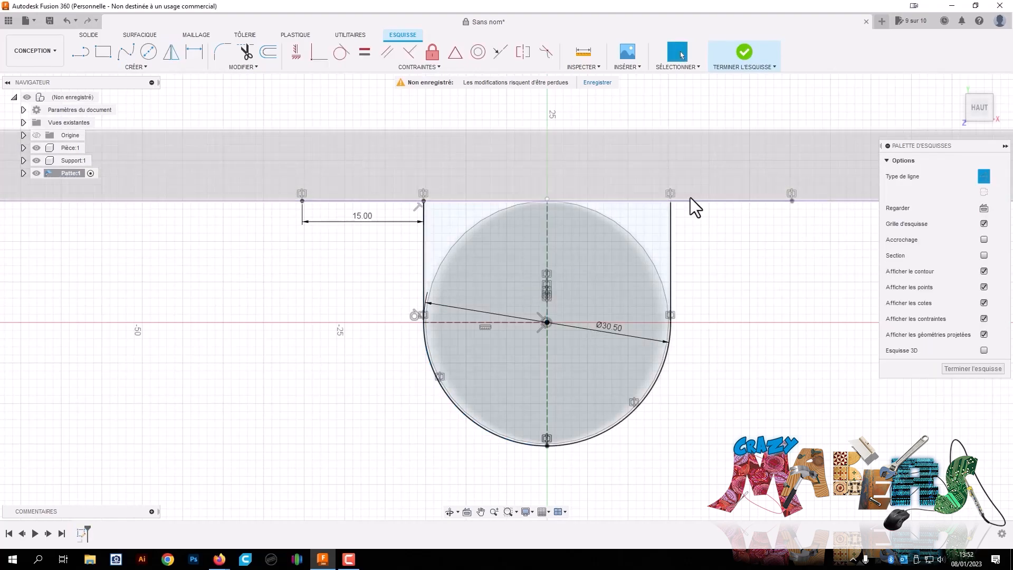
# Finish the sketch and create a one-sided 40 mm contour flange from the complete U-shaped profile as a new body
pyautogui.doubleClick(670, 235)
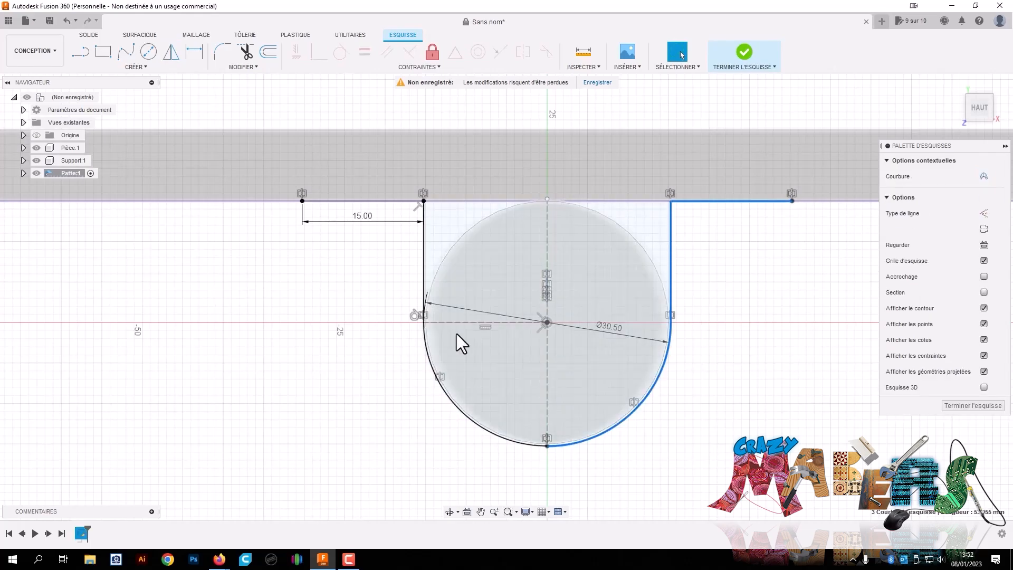
pyautogui.keyDown('shift'); pyautogui.doubleClick(482, 428); pyautogui.keyUp('shift')
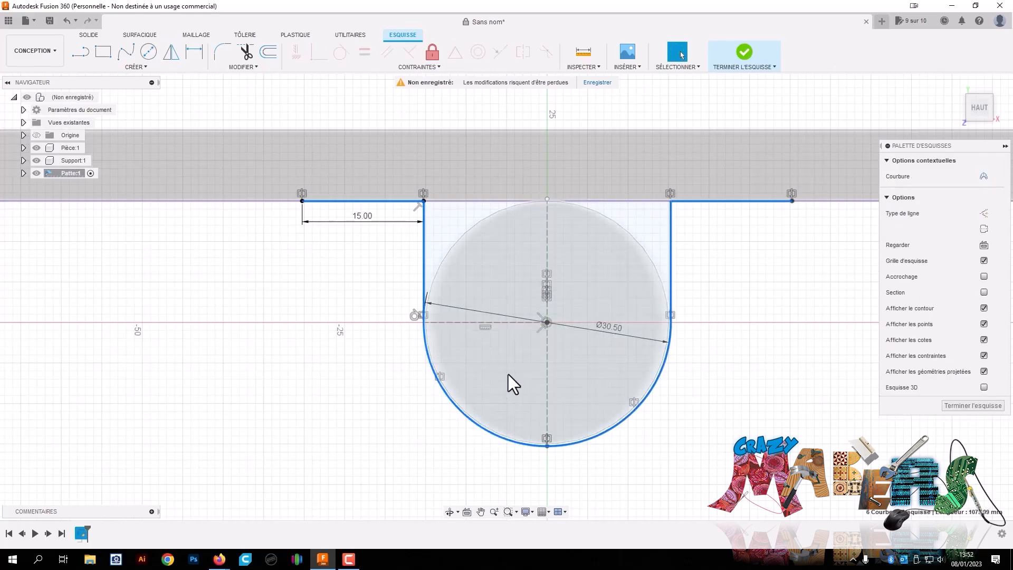
pyautogui.click(968, 406)
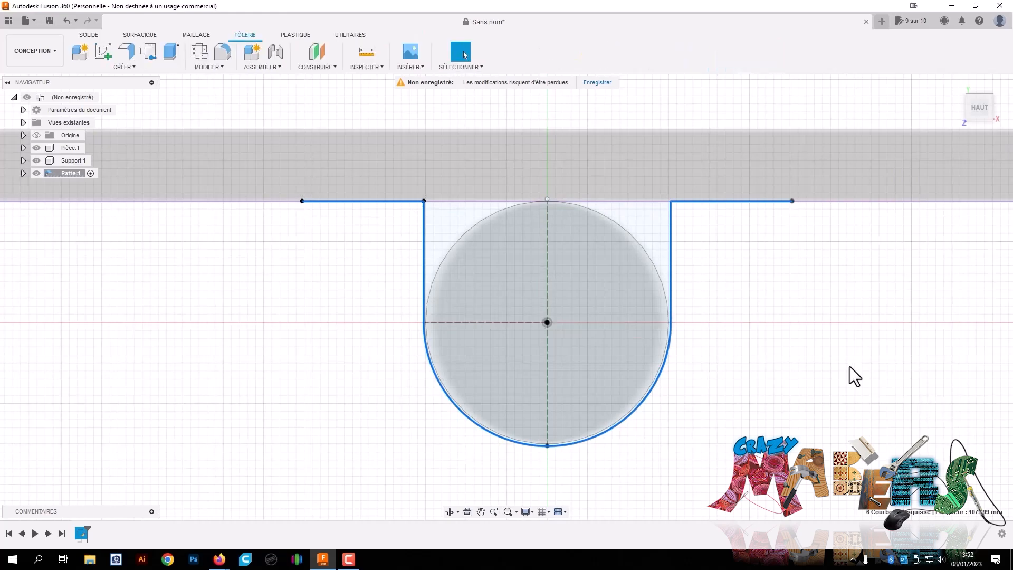
pyautogui.moveTo(980, 106)
pyautogui.mouseDown()
pyautogui.moveTo(991, 91)
pyautogui.moveTo(978, 105)
pyautogui.mouseUp()
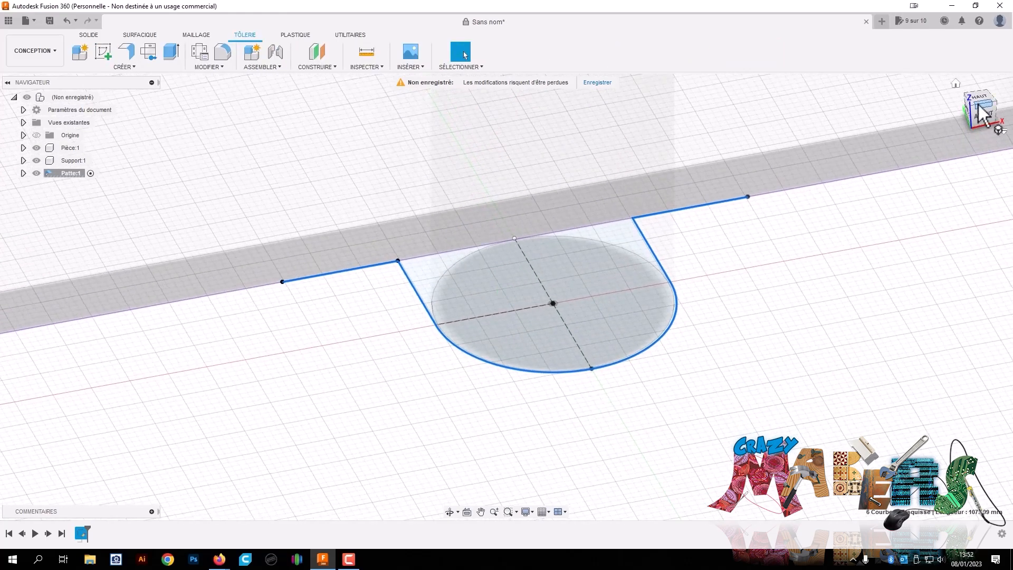
pyautogui.click(127, 68)
pyautogui.click(111, 102)
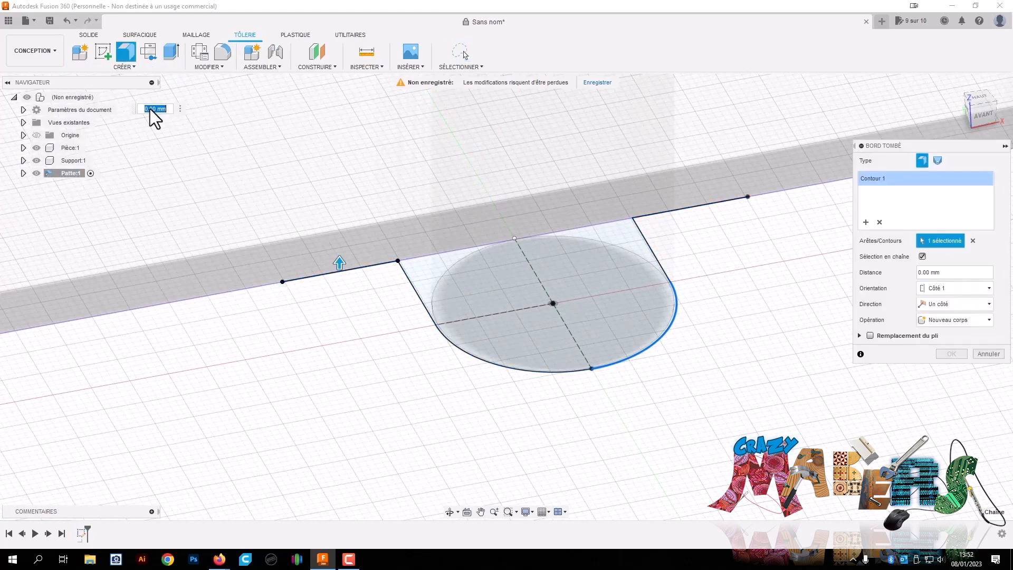
pyautogui.click(952, 272)
pyautogui.write('40')
pyautogui.scroll(-5, 749, 271)
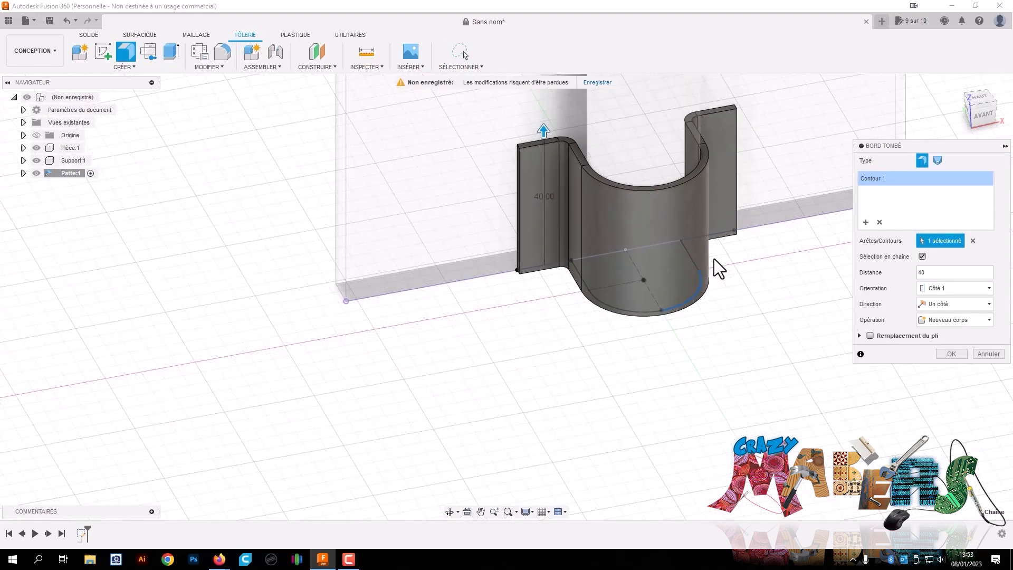
pyautogui.click(951, 353)
# Activate the top-level assembly and inspect from above how the bracket sits against the plate and cylinder
pyautogui.doubleClick(87, 97)
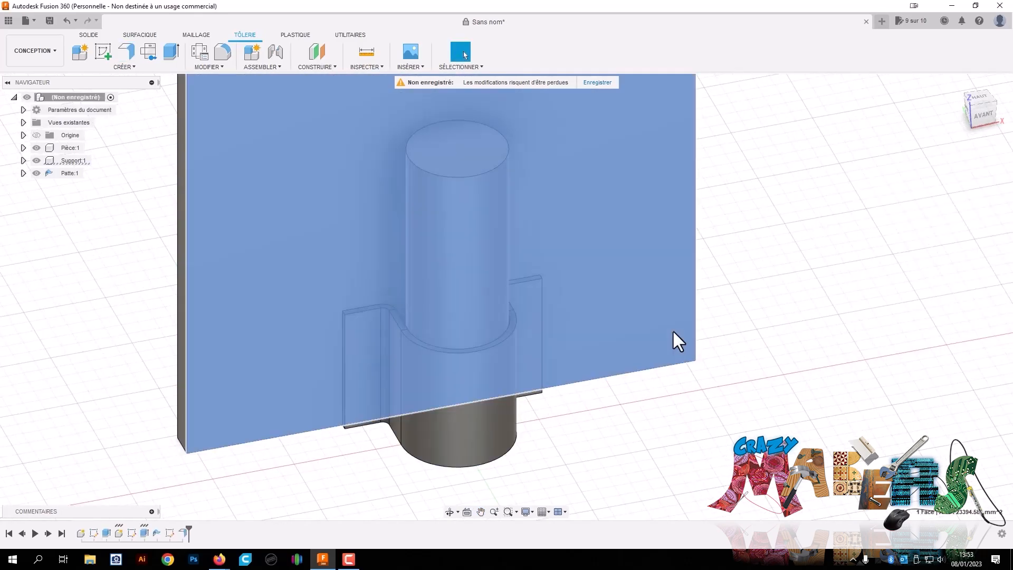
pyautogui.click(672, 329)
pyautogui.click(747, 318)
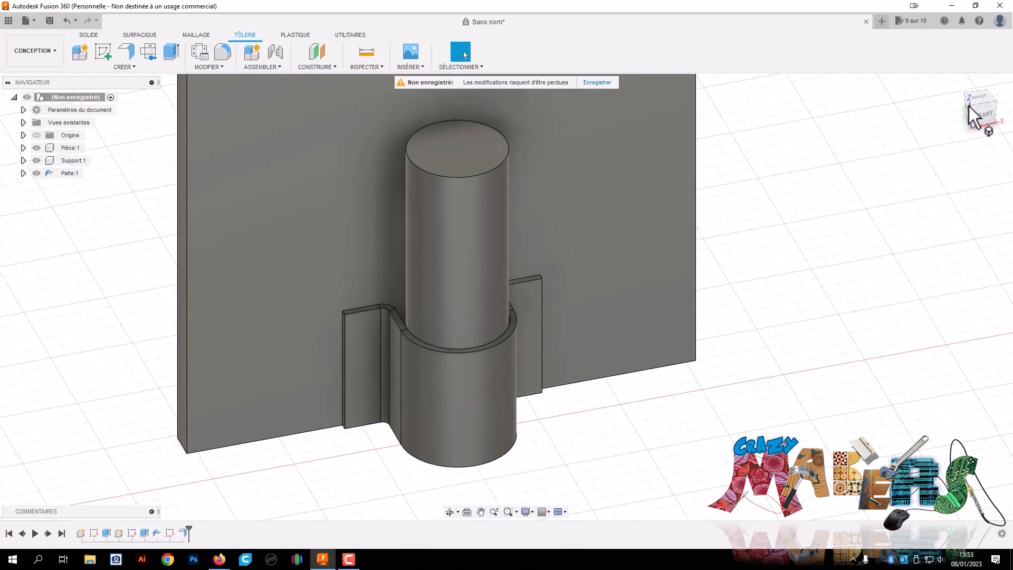
pyautogui.moveTo(976, 113)
pyautogui.mouseDown()
pyautogui.moveTo(919, 117)
pyautogui.moveTo(914, 144)
pyautogui.moveTo(929, 130)
pyautogui.moveTo(940, 141)
pyautogui.mouseUp()
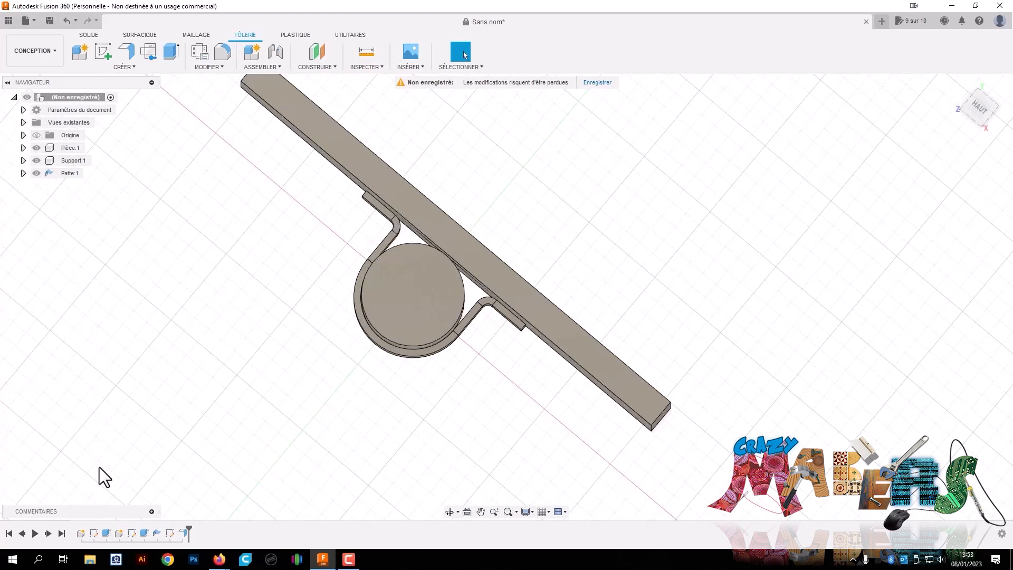
# Activate the Patte component and open its flange profile sketch for editing
pyautogui.rightClick(172, 536)
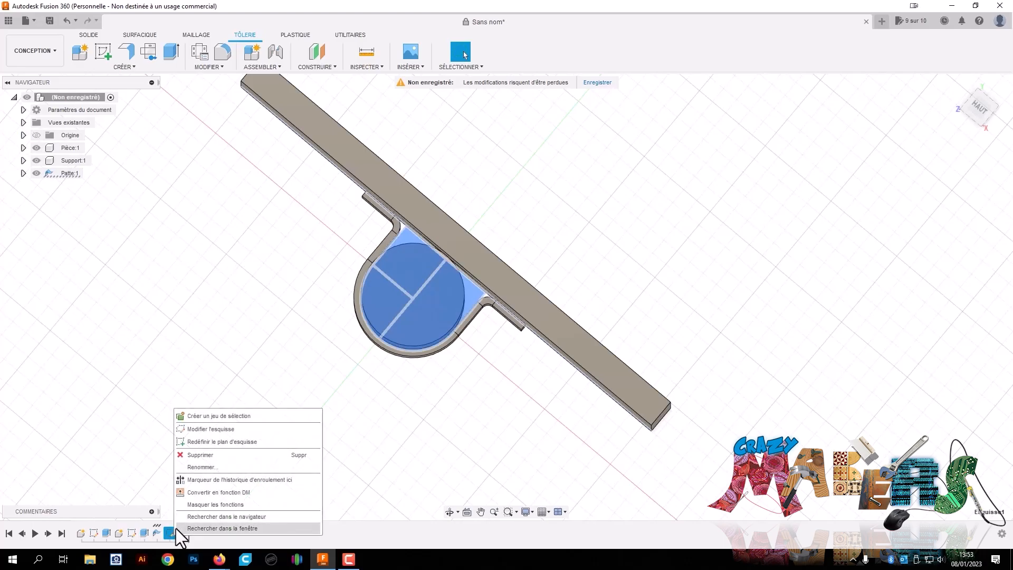
pyautogui.click(23, 173)
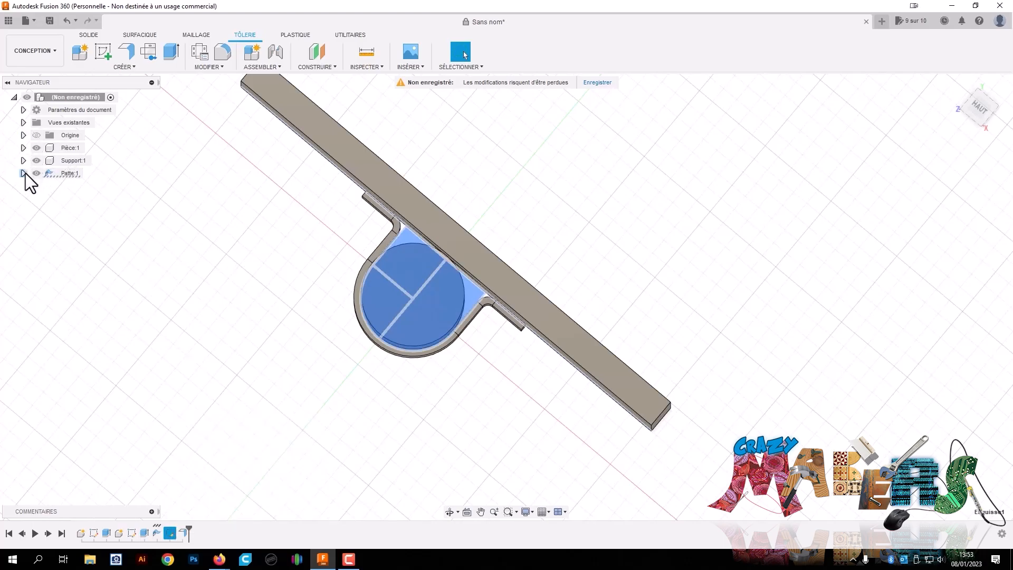
pyautogui.click(24, 173)
pyautogui.doubleClick(87, 173)
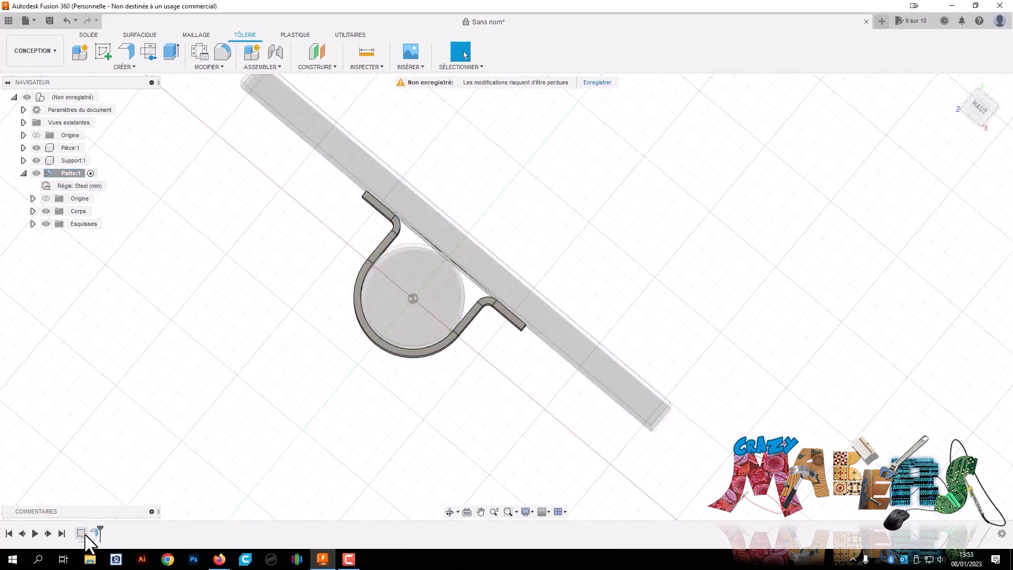
pyautogui.rightClick(83, 533)
pyautogui.click(116, 428)
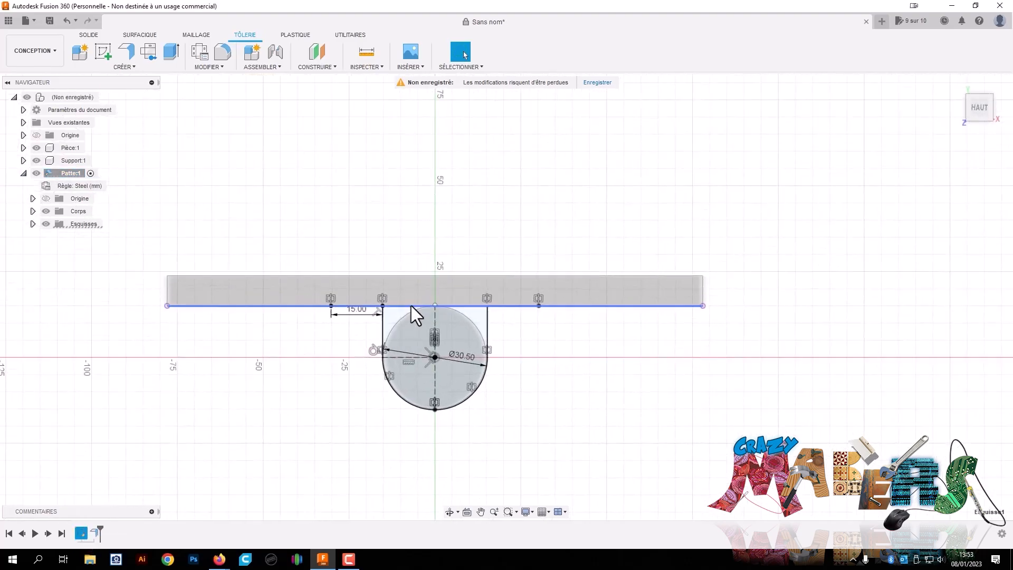
# Delete the profile's horizontal and vertical lines on both sides of the cylinder, along with the mirrored right arc
pyautogui.scroll(6, 369, 308)
pyautogui.click(334, 311)
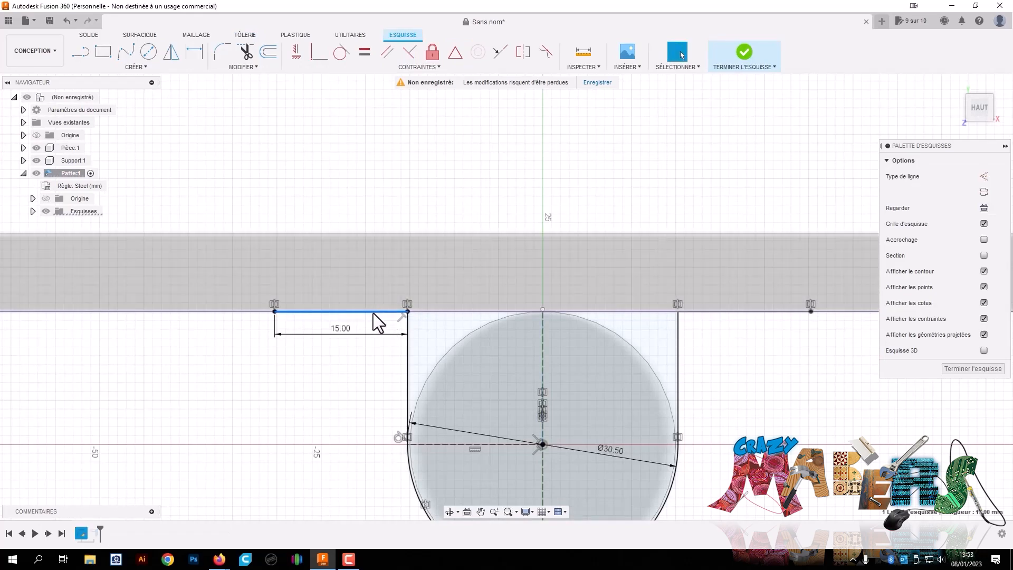
pyautogui.press('Delete')
pyautogui.click(407, 333)
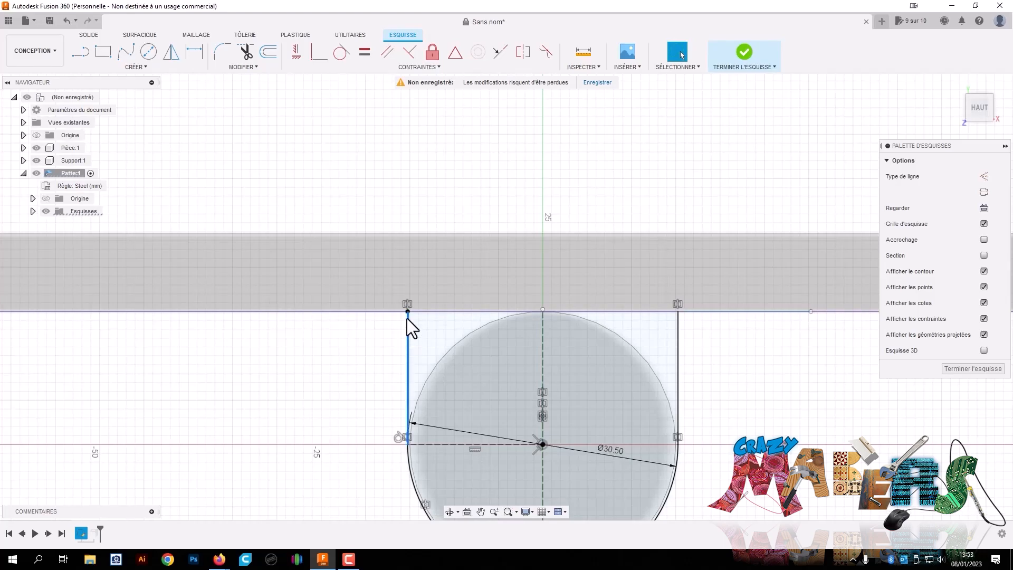
pyautogui.press('Delete')
pyautogui.click(677, 361)
pyautogui.press('Delete')
pyautogui.moveTo(679, 457)
pyautogui.mouseDown(button='middle')
pyautogui.moveTo(769, 368)
pyautogui.moveTo(742, 349)
pyautogui.mouseUp(button='middle')
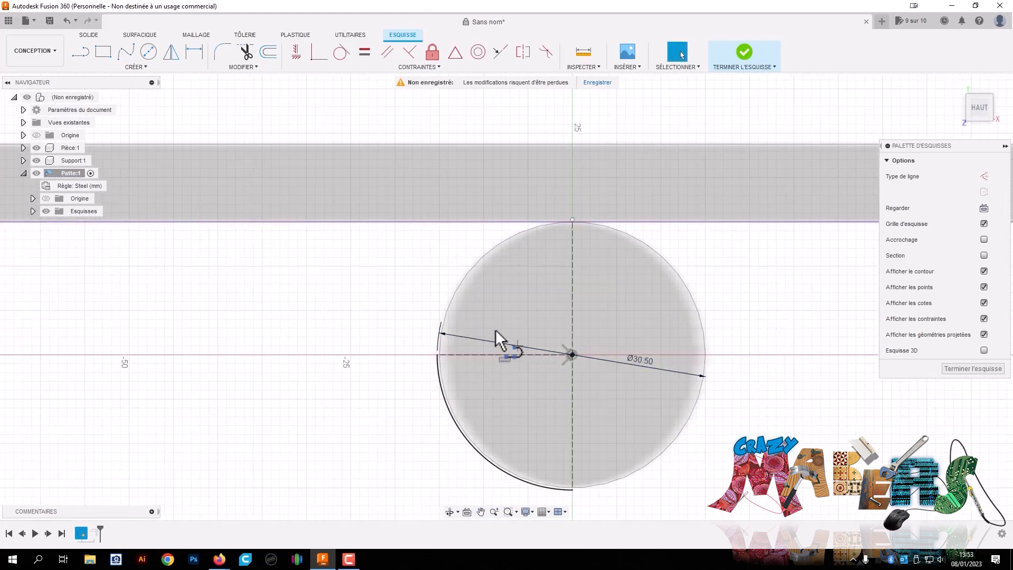
# Draw a vertical line from the arc's left end to just below the plate edge, followed by a 15 mm horizontal line outward
pyautogui.press('l')
pyautogui.click(438, 354)
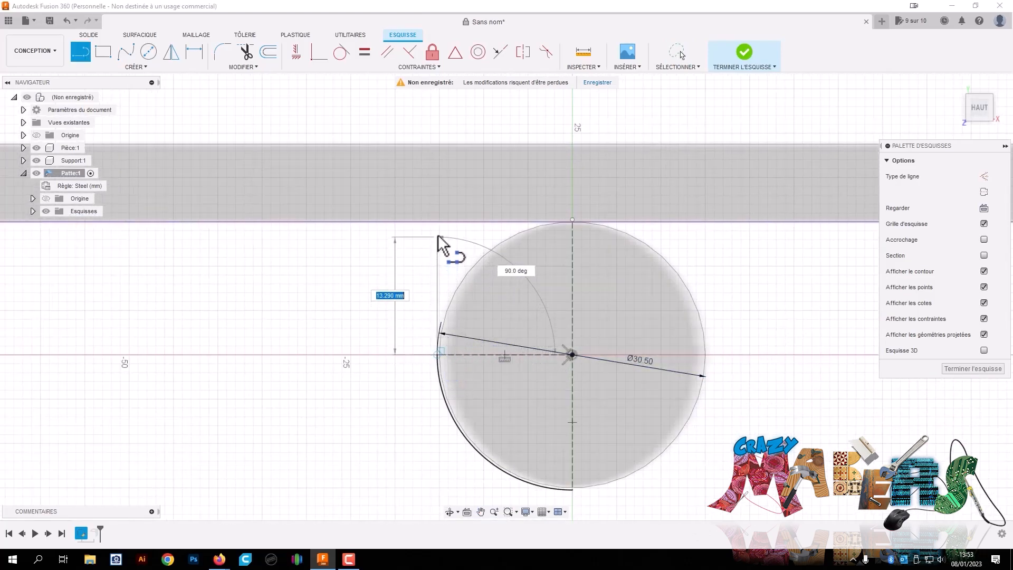
pyautogui.click(437, 228)
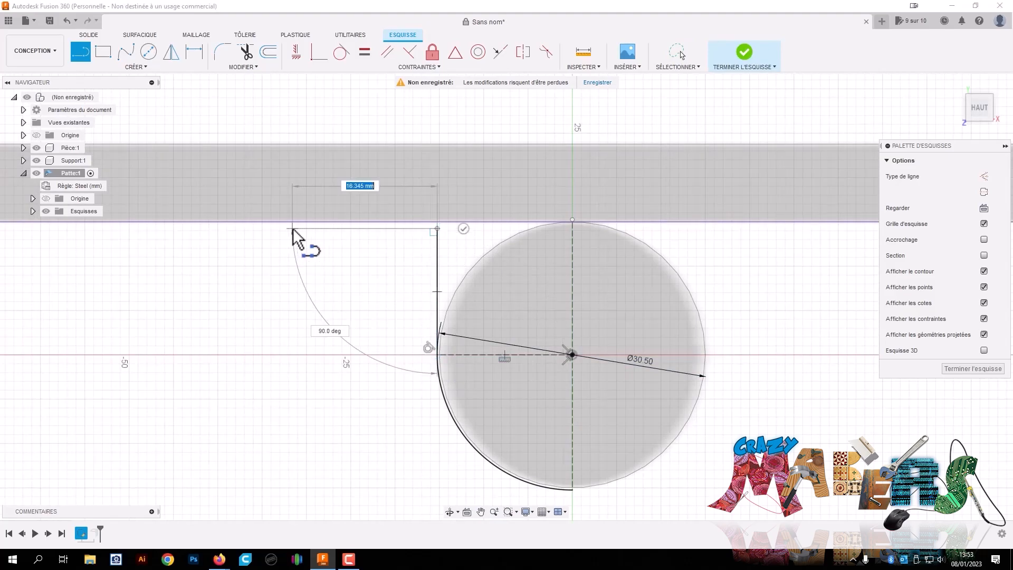
pyautogui.write('15')
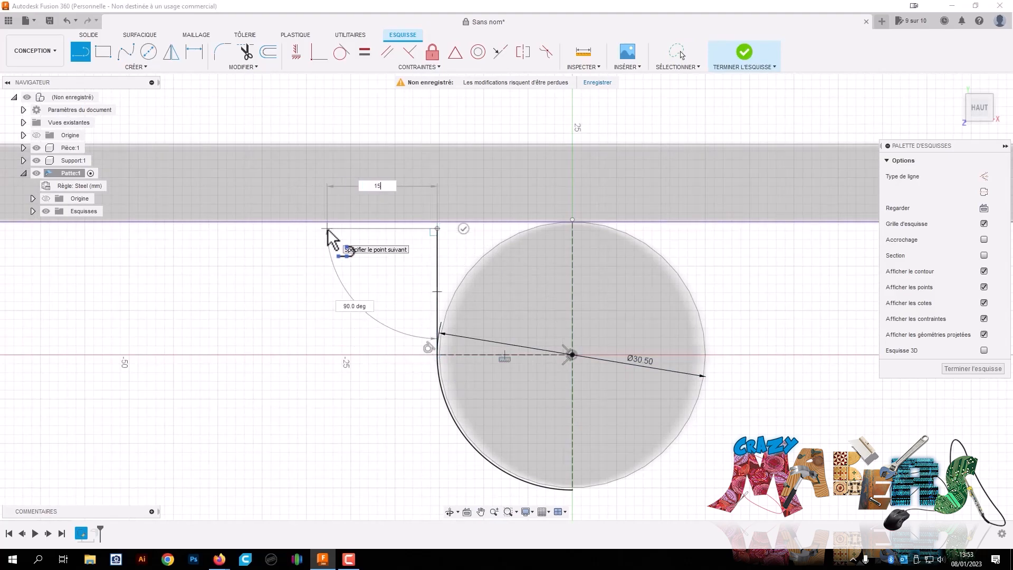
pyautogui.press('Return')
# Dimension the gap between the horizontal line and the plate edge to 1 mm
pyautogui.press('d')
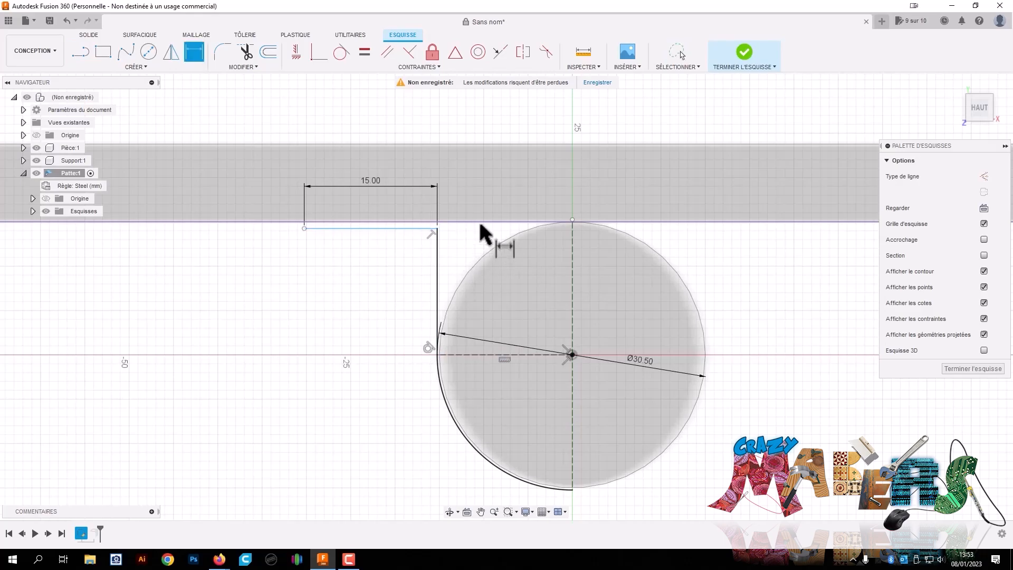
pyautogui.click(386, 228)
pyautogui.click(384, 222)
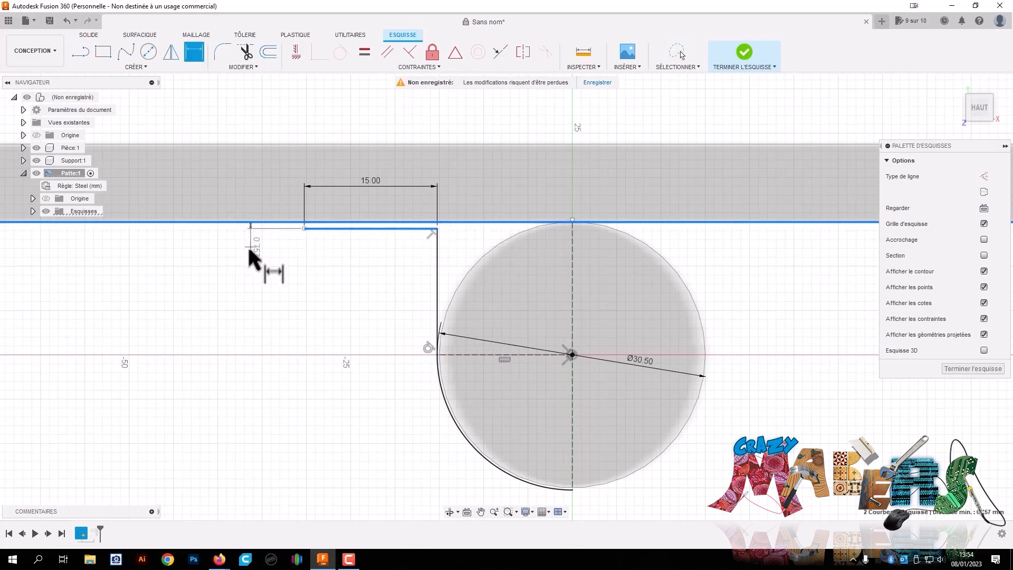
pyautogui.click(245, 268)
pyautogui.write('1')
pyautogui.press('Return')
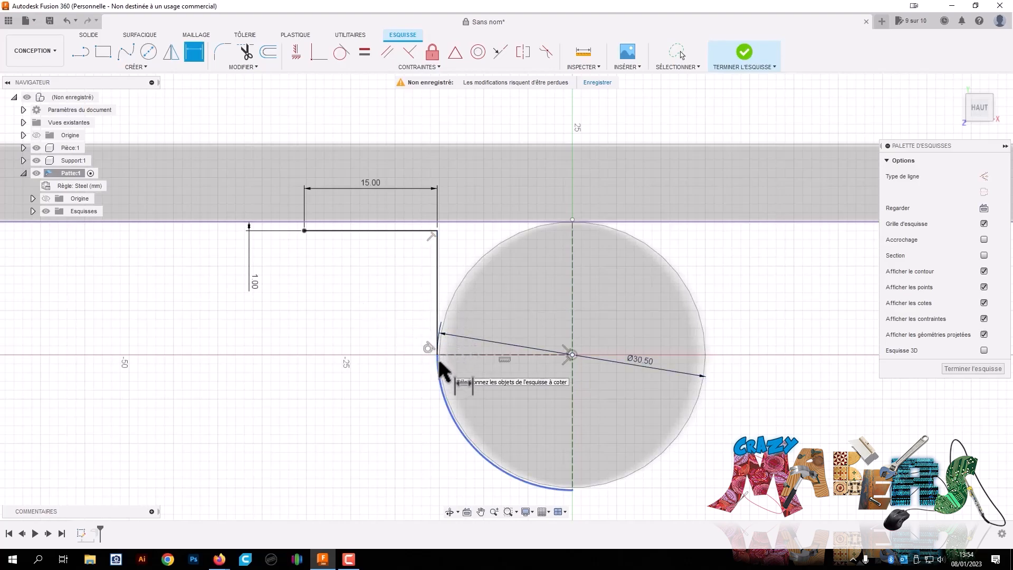
pyautogui.press('Escape')
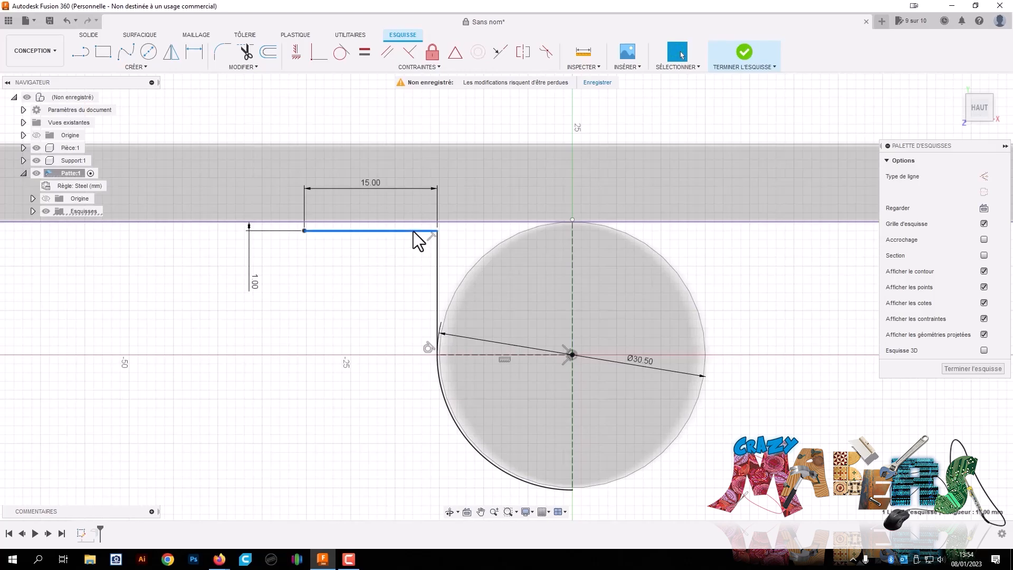
# Mirror the horizontal line, vertical line and quarter arc about the vertical construction line, and finish the sketch
pyautogui.doubleClick(413, 231)
pyautogui.click(130, 67)
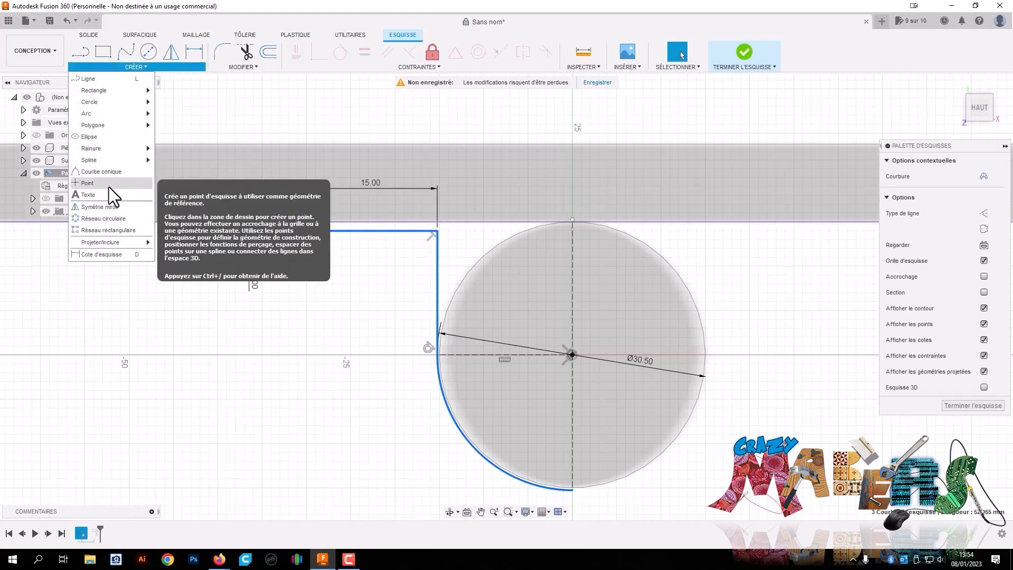
pyautogui.click(105, 207)
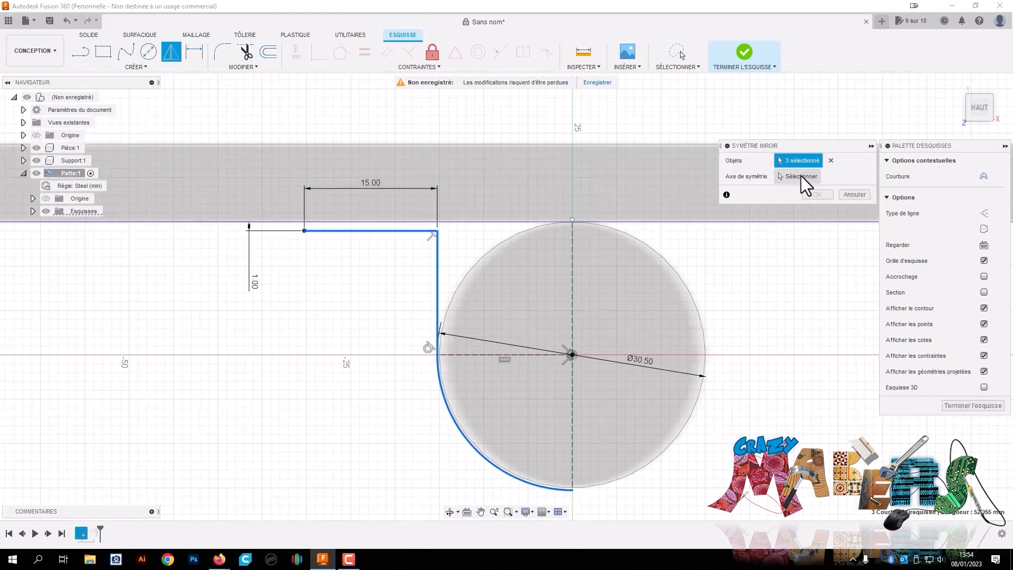
pyautogui.click(572, 409)
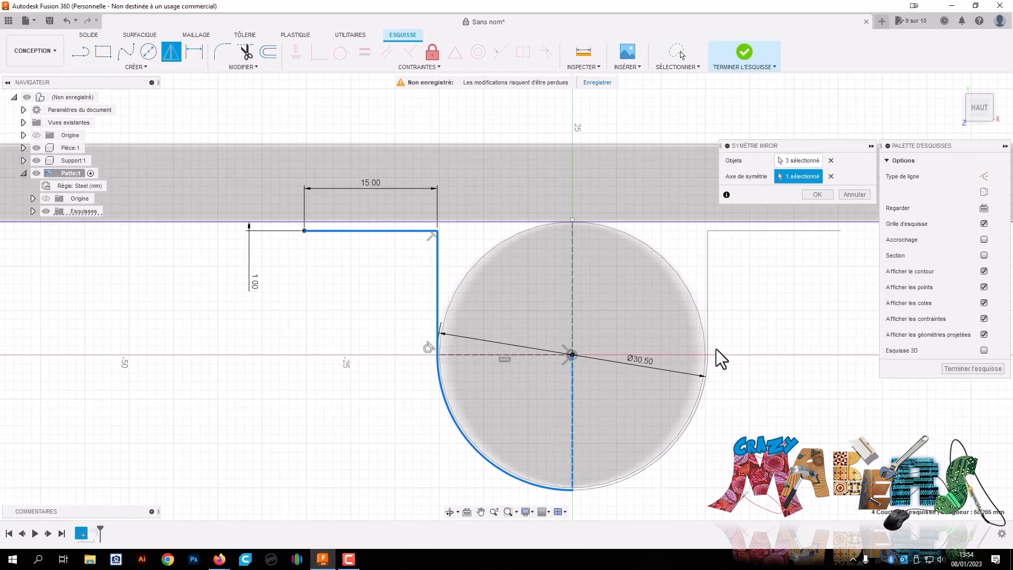
pyautogui.click(815, 195)
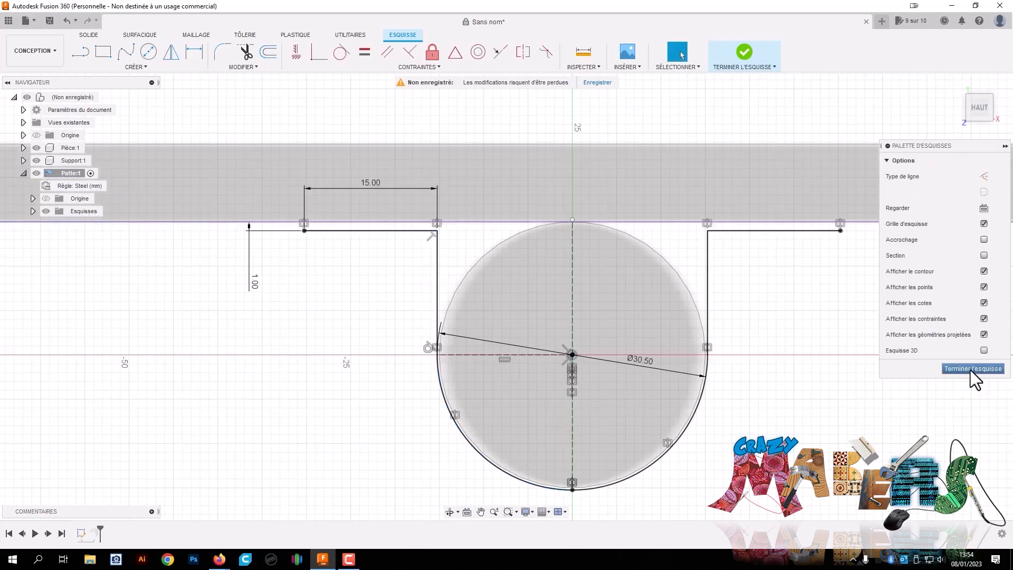
pyautogui.click(971, 368)
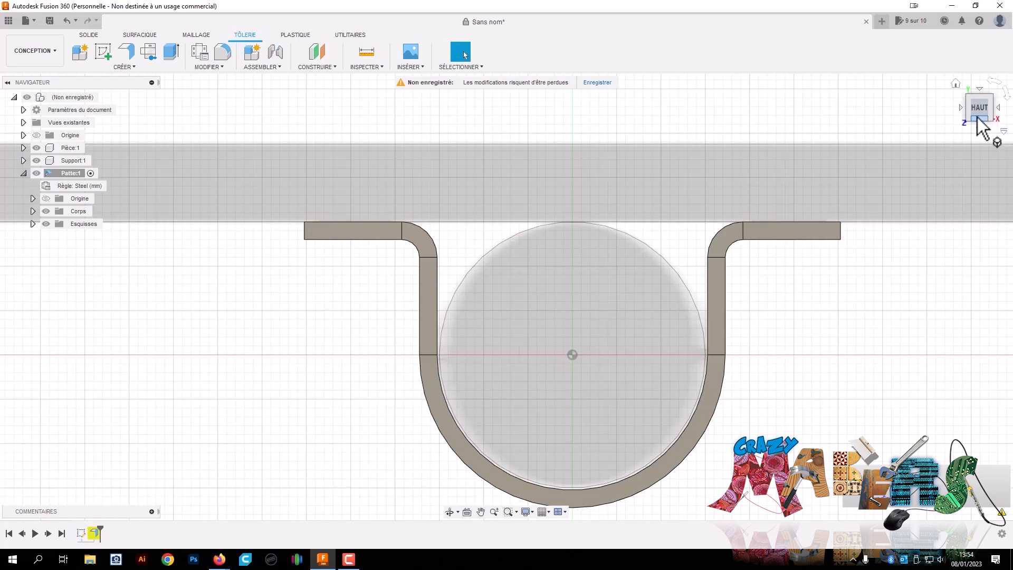
# Edit the contour flange and reselect the redrawn profile on both sides of the cylinder as its contour
pyautogui.rightClick(93, 532)
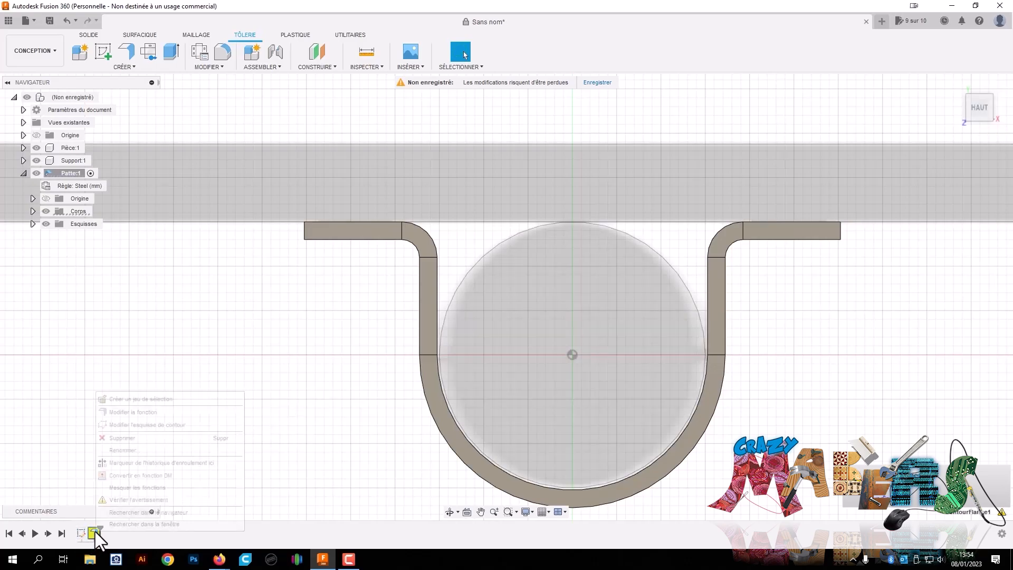
pyautogui.click(136, 413)
pyautogui.click(437, 287)
pyautogui.click(707, 302)
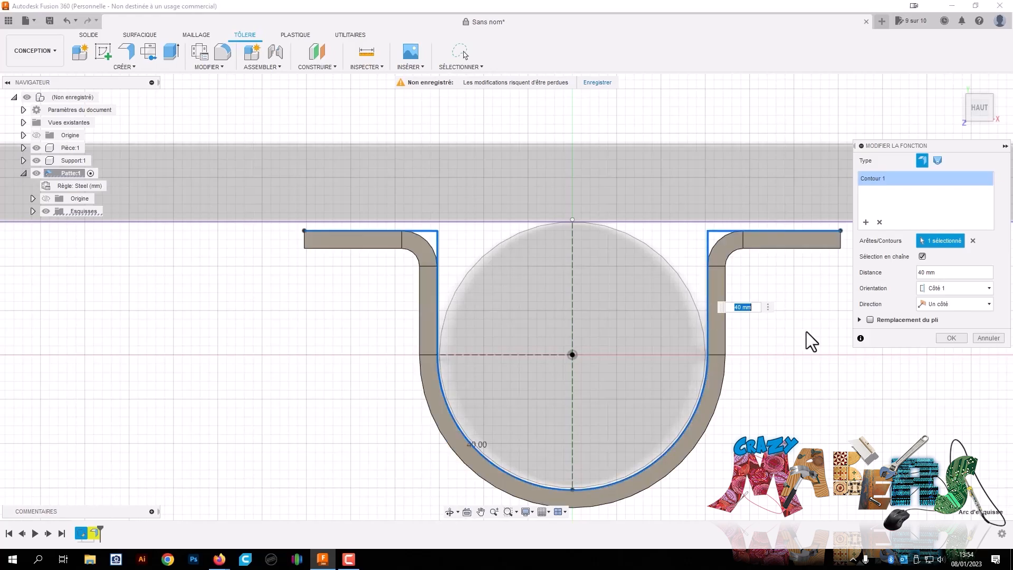
pyautogui.click(949, 338)
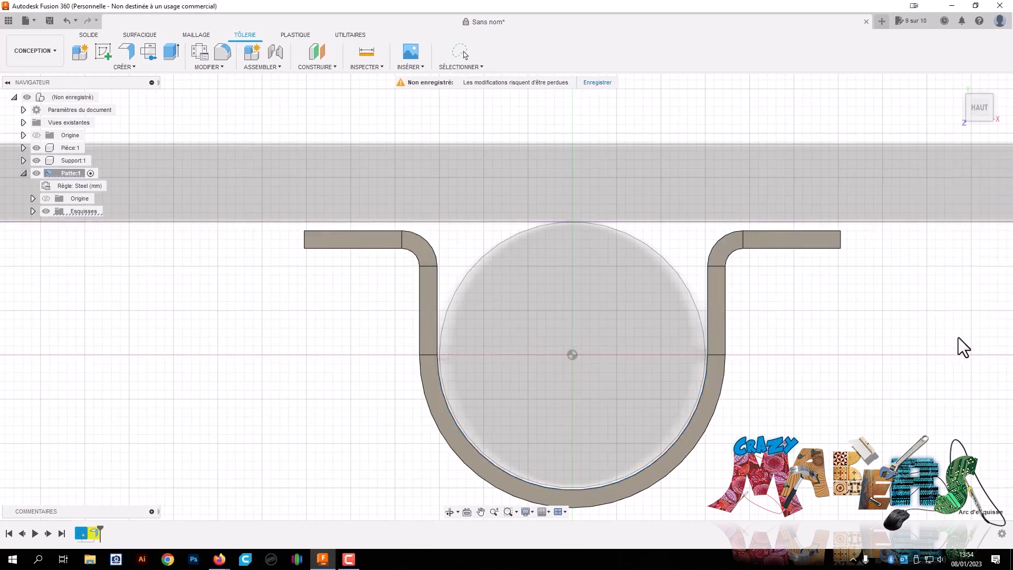
# Activate the top-level assembly and inspect the bracket's clearance to the plate from above and from the front
pyautogui.click(990, 121)
pyautogui.moveTo(955, 153); pyautogui.dragTo(948, 129)
pyautogui.scroll(-3, 825, 238)
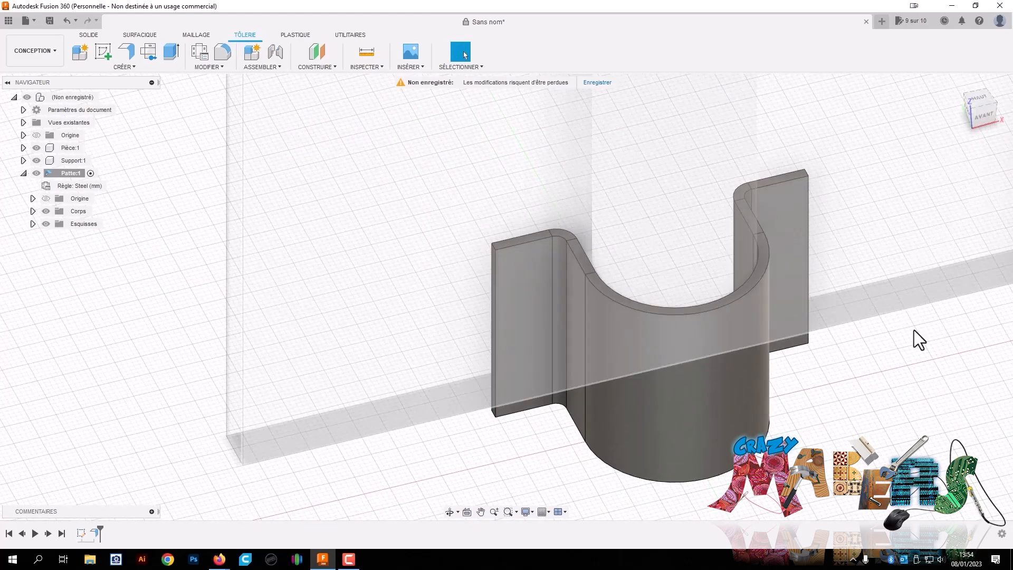
pyautogui.doubleClick(73, 98)
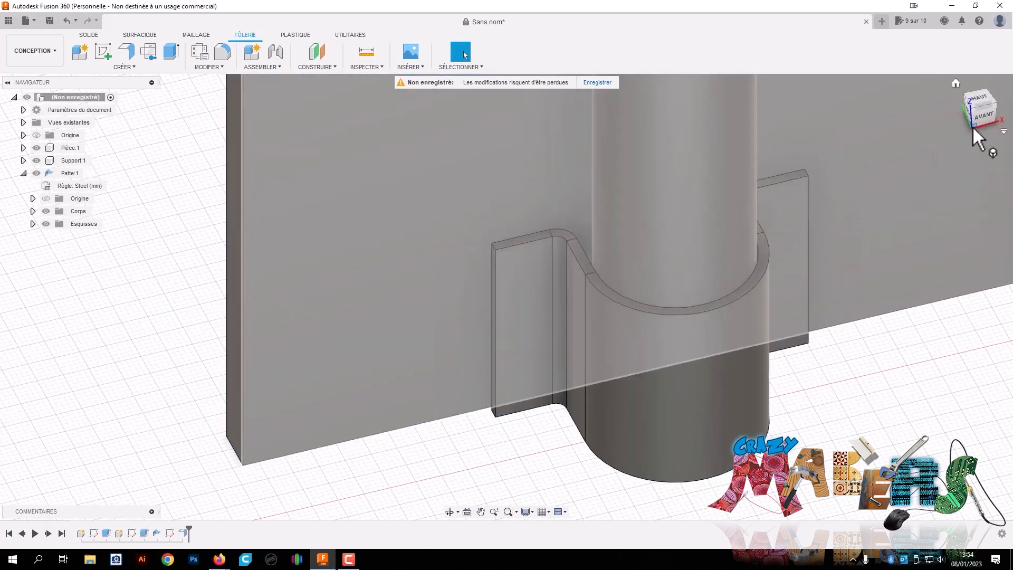
pyautogui.moveTo(972, 125); pyautogui.dragTo(886, 433)
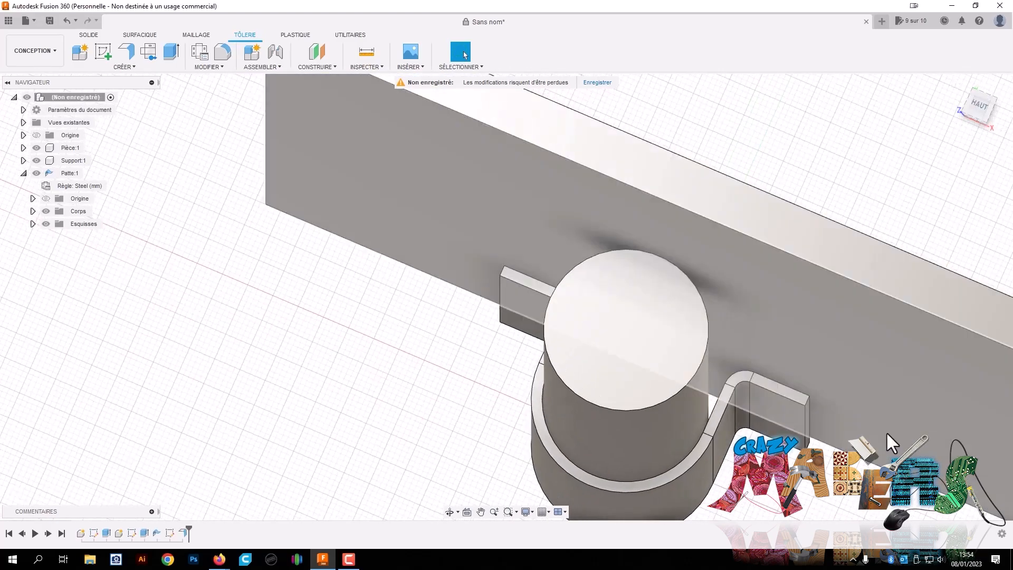
pyautogui.moveTo(994, 116)
pyautogui.mouseDown()
pyautogui.moveTo(850, 170)
pyautogui.moveTo(830, 187)
pyautogui.moveTo(941, 55)
pyautogui.moveTo(984, 97)
pyautogui.moveTo(952, 119)
pyautogui.mouseUp()
pyautogui.scroll(-3, 712, 261)
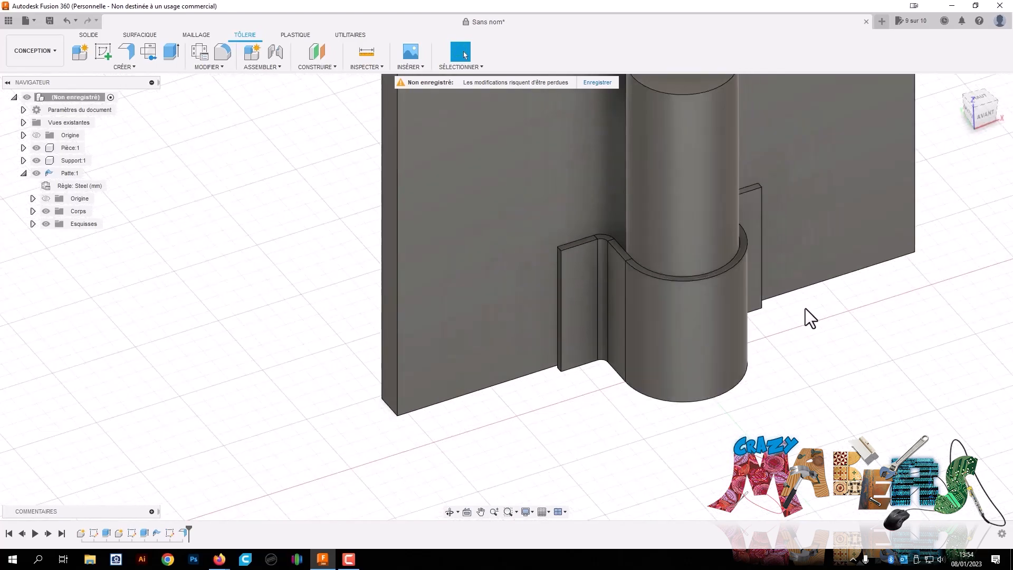
# Activate the Patte component and unfold its two flange bends and the cylinder bend, keeping the left end flange fixed
pyautogui.scroll(-2, 589, 373)
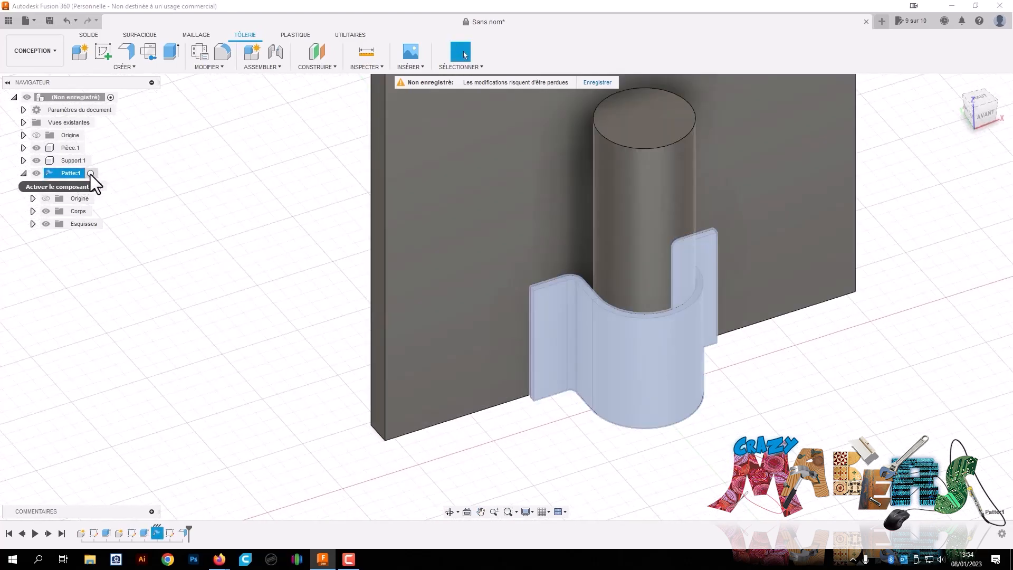
pyautogui.click(90, 173)
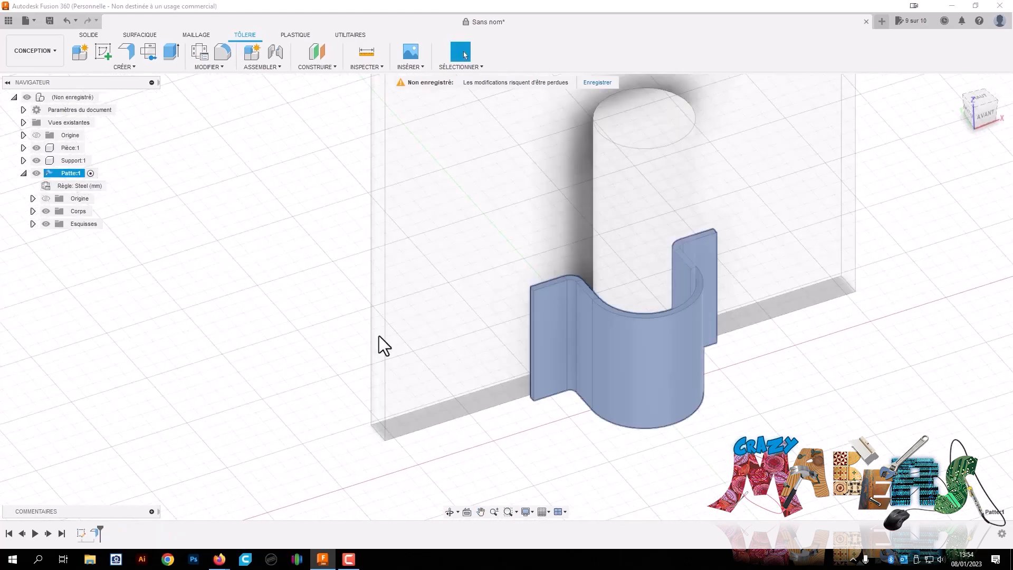
pyautogui.click(775, 431)
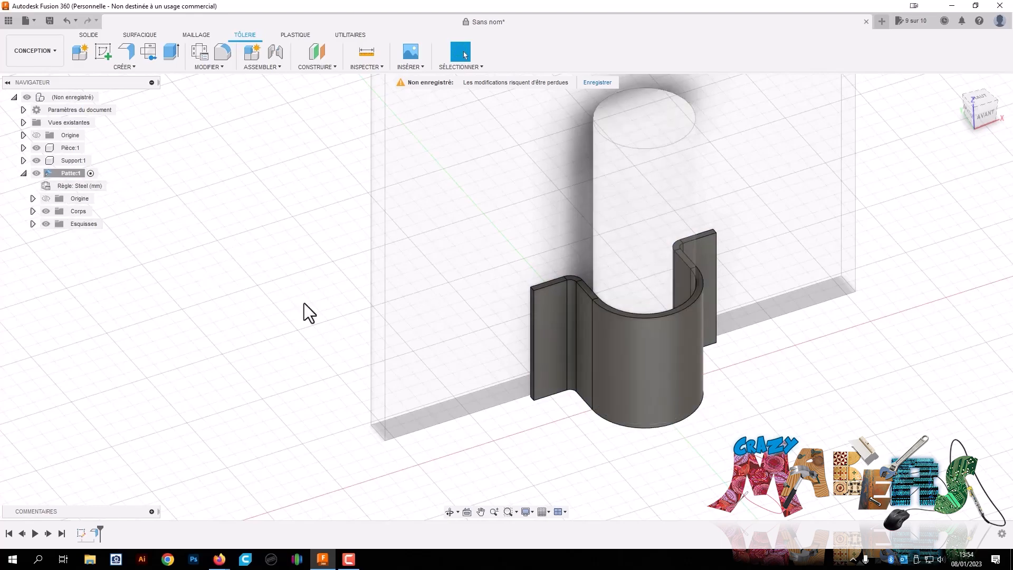
pyautogui.click(214, 68)
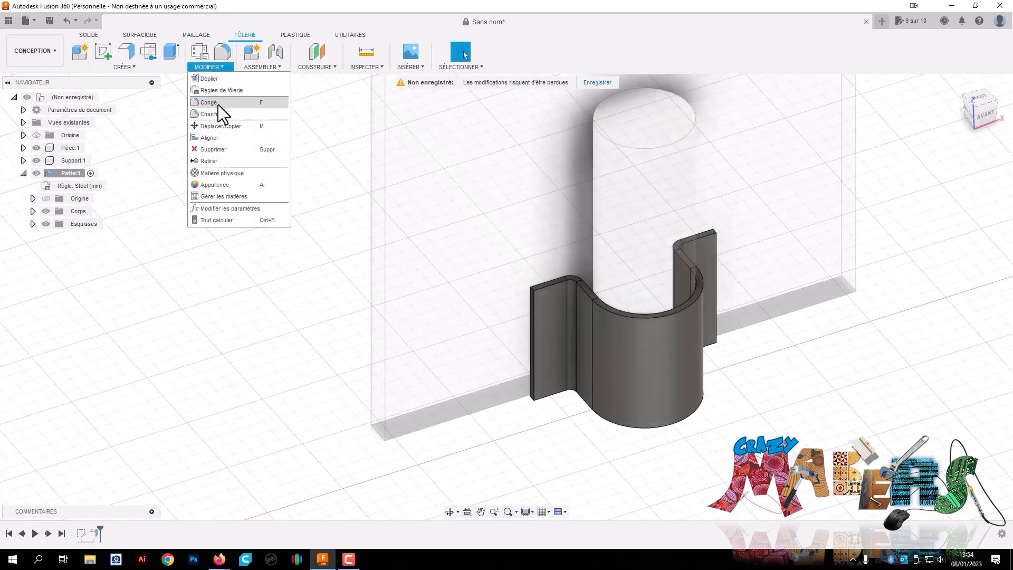
pyautogui.click(213, 82)
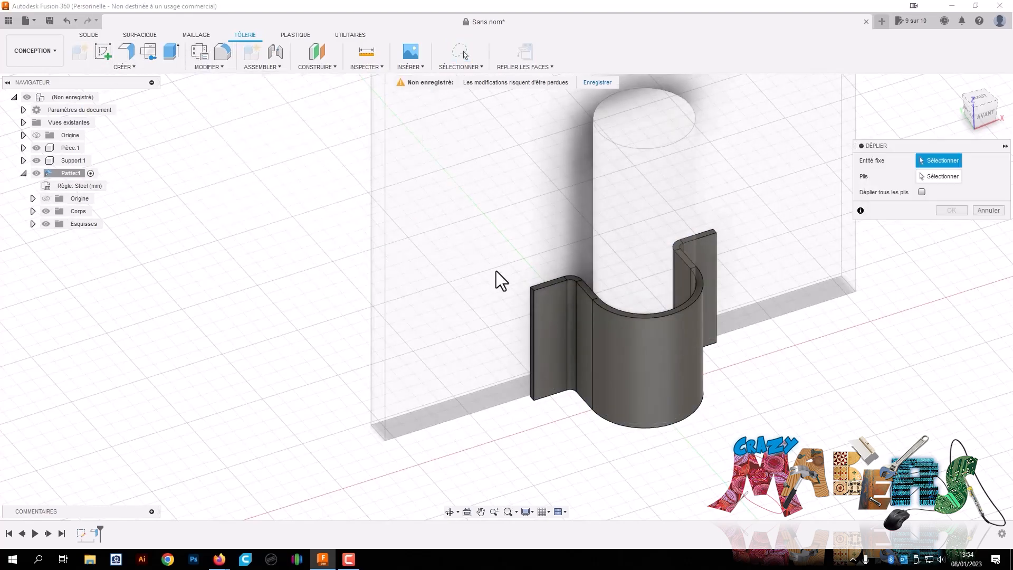
pyautogui.click(535, 316)
pyautogui.click(571, 305)
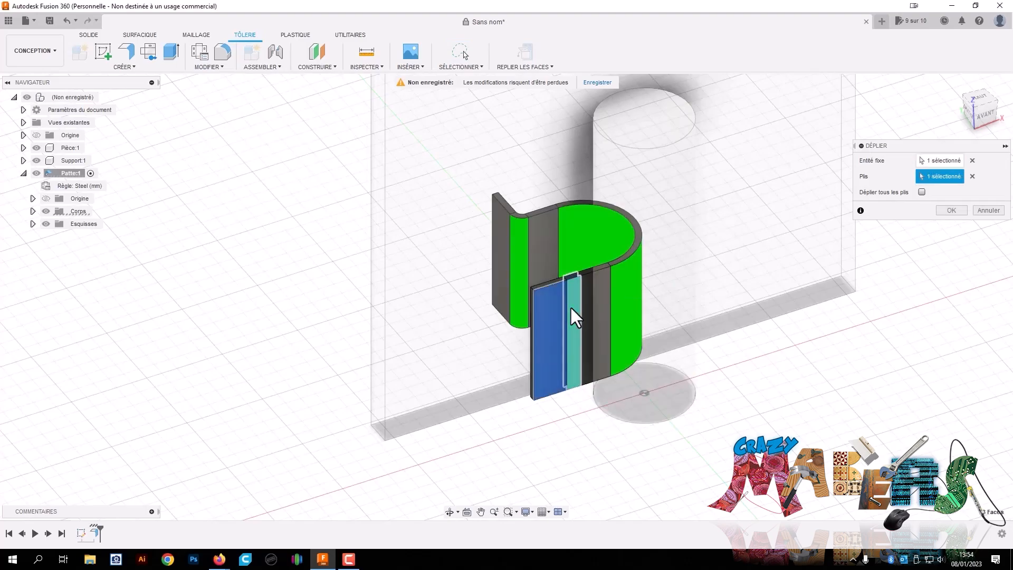
pyautogui.click(622, 306)
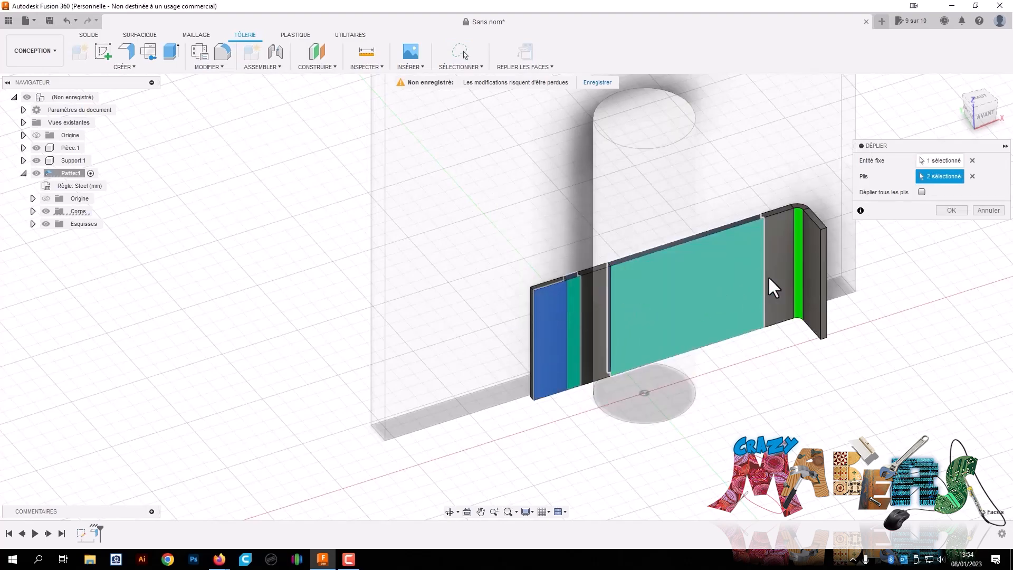
pyautogui.click(798, 267)
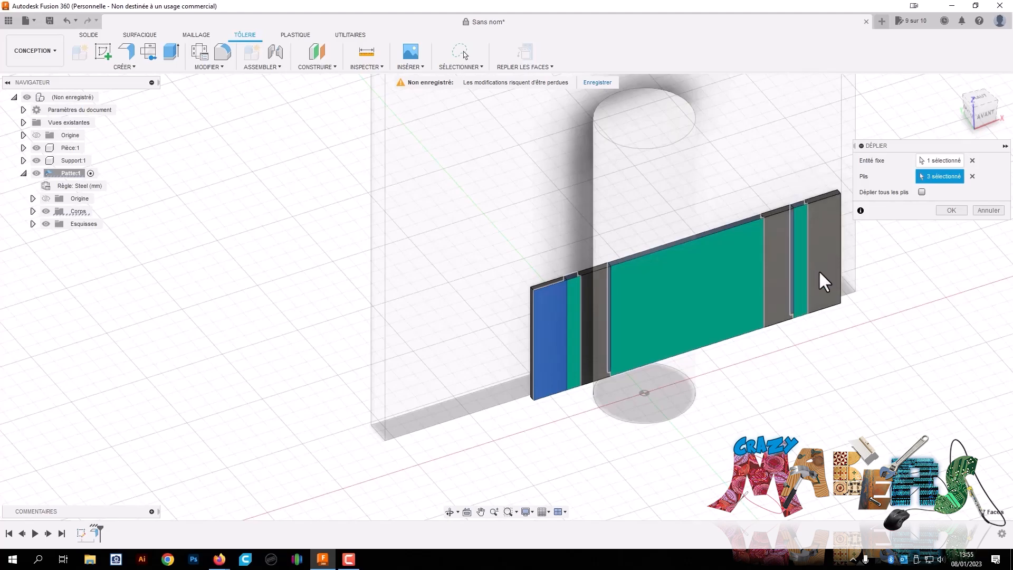
pyautogui.click(951, 209)
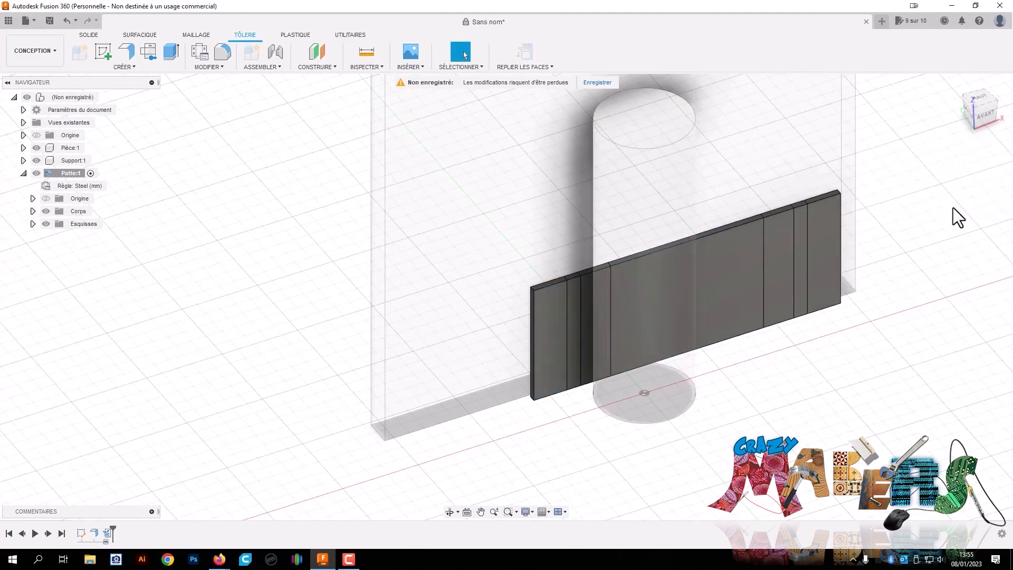
# View the flattened bracket from the front and hide the Support and Pièce components
pyautogui.click(985, 116)
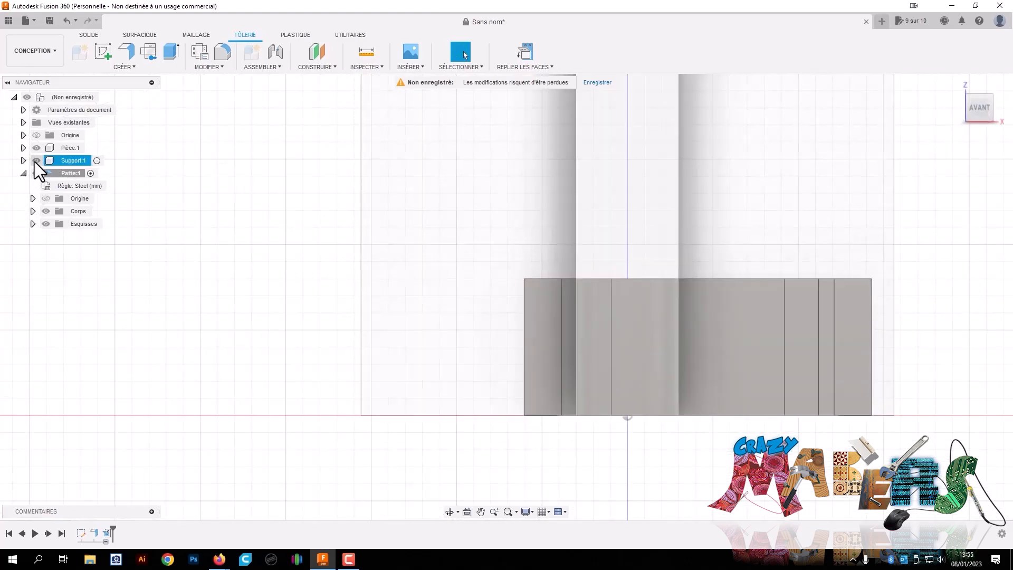
pyautogui.click(36, 160)
pyautogui.click(35, 148)
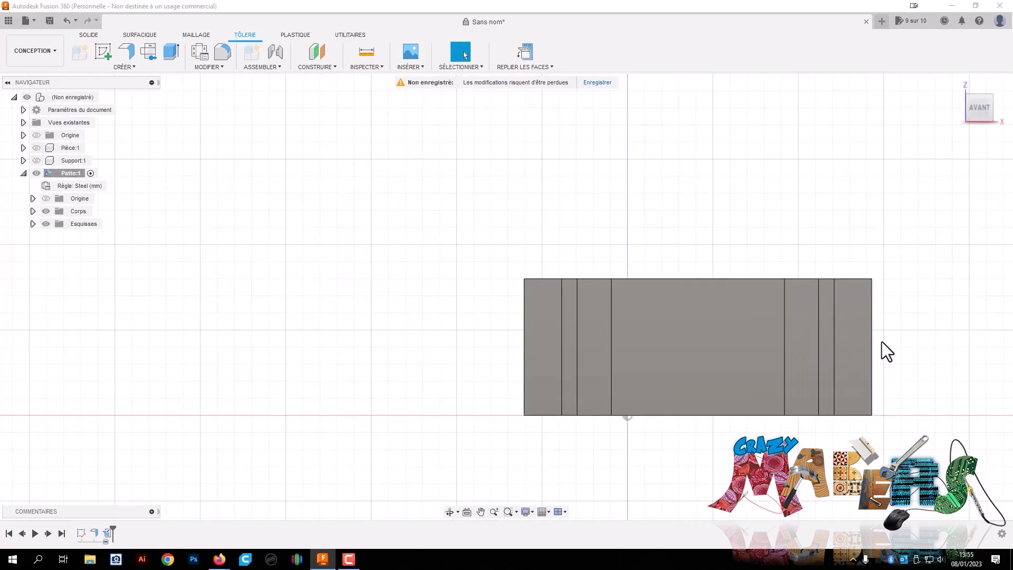
pyautogui.scroll(3, 876, 342)
pyautogui.moveTo(932, 358); pyautogui.dragTo(852, 349, button='middle')
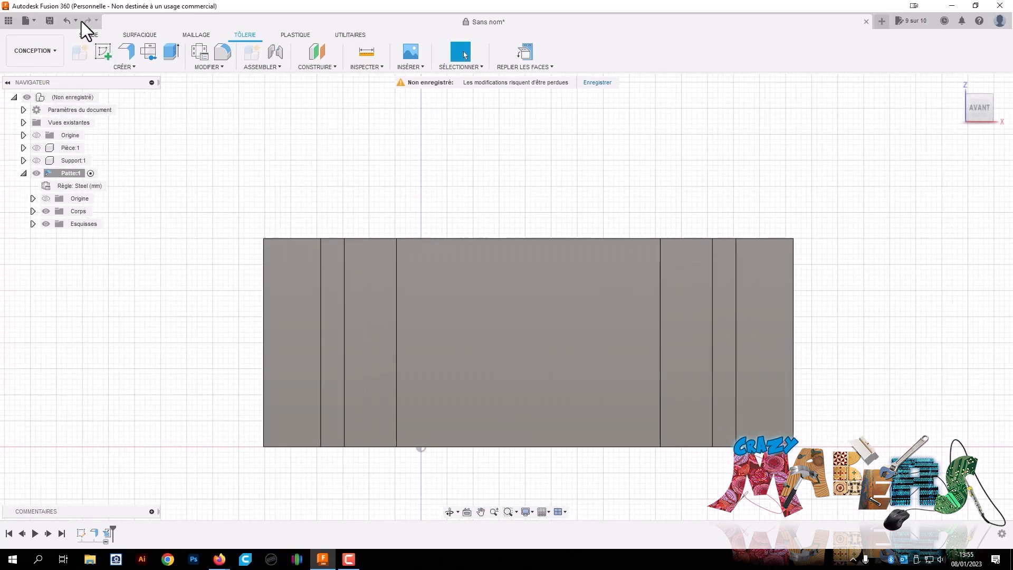
# Start a sketch on the left end flange and draw a vertical construction line between its lower and upper edge midpoints
pyautogui.press('l')
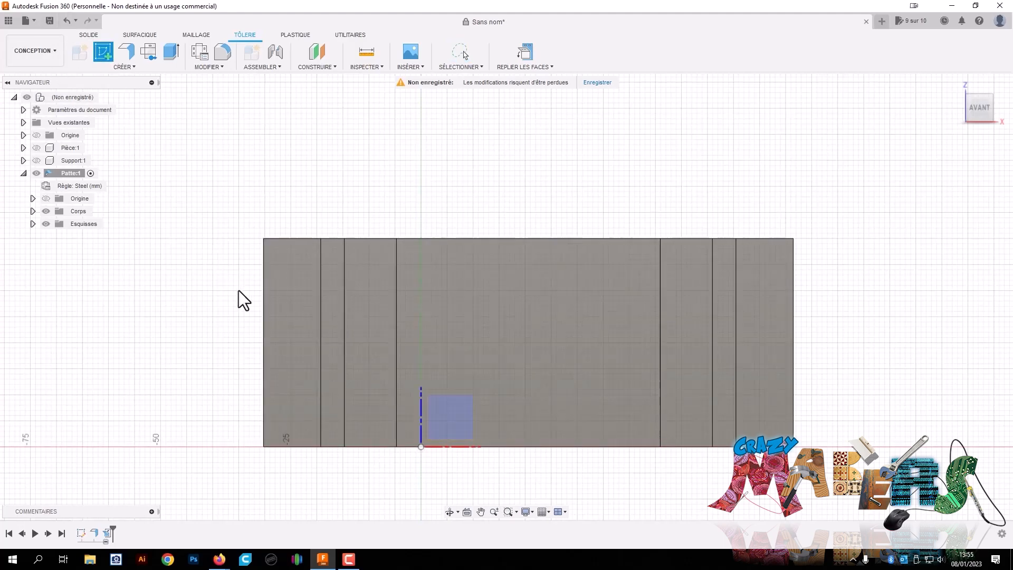
pyautogui.click(289, 308)
pyautogui.moveTo(611, 373); pyautogui.dragTo(561, 436, button='middle')
pyautogui.press('l')
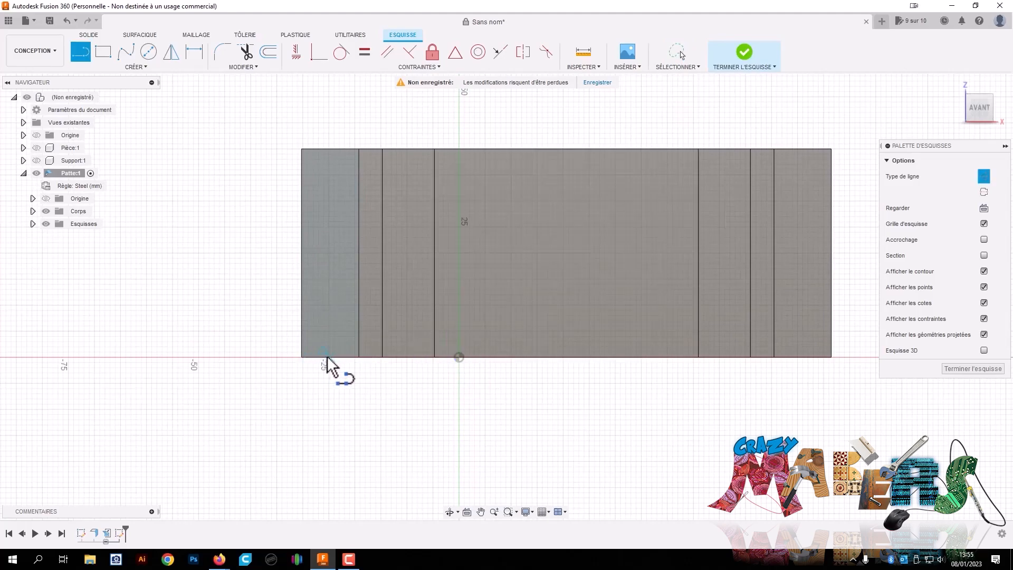
pyautogui.click(330, 357)
pyautogui.doubleClick(330, 149)
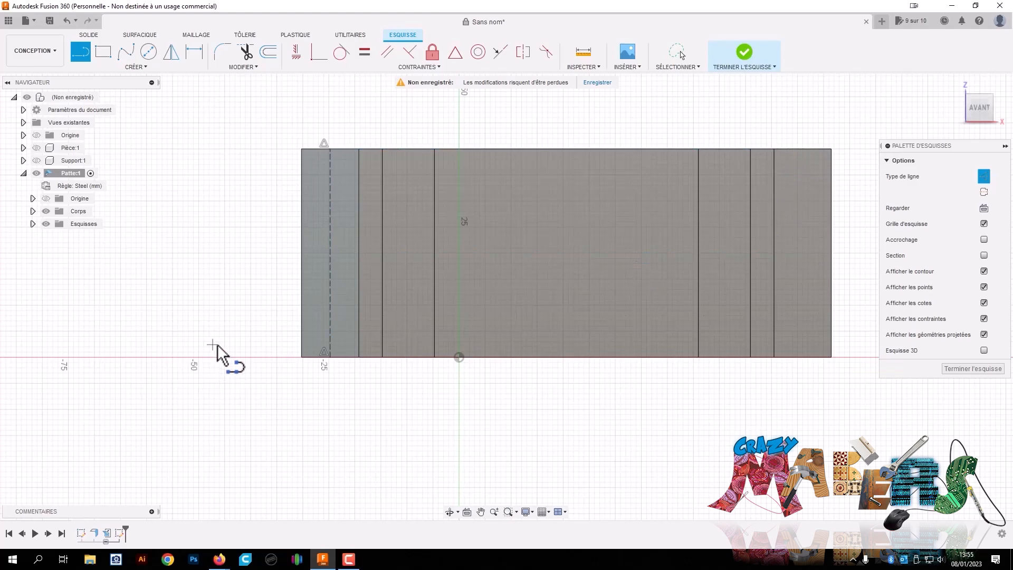
pyautogui.press('Escape')
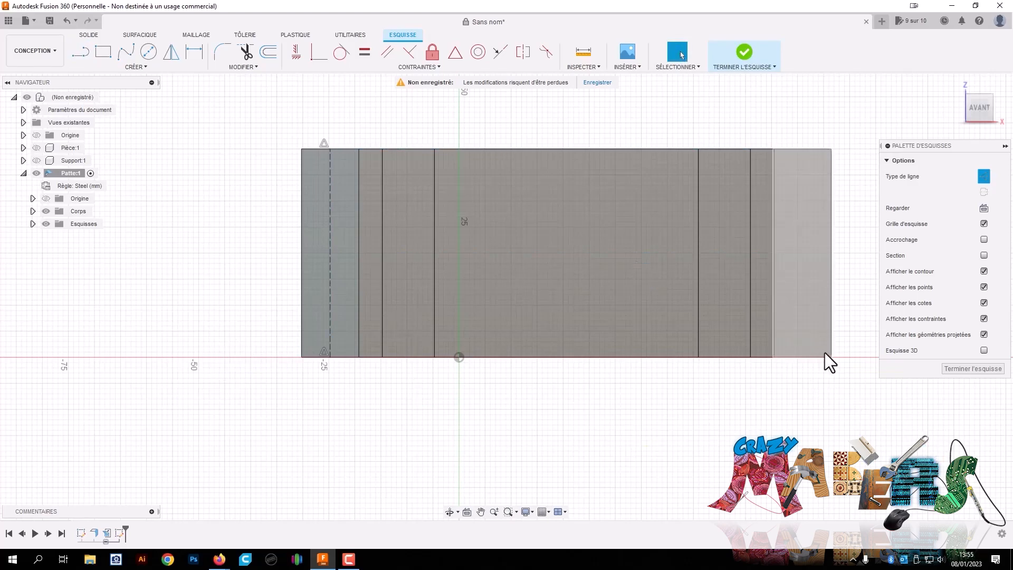
# Project the lower edge of the right end flange into the sketch
pyautogui.click(793, 357)
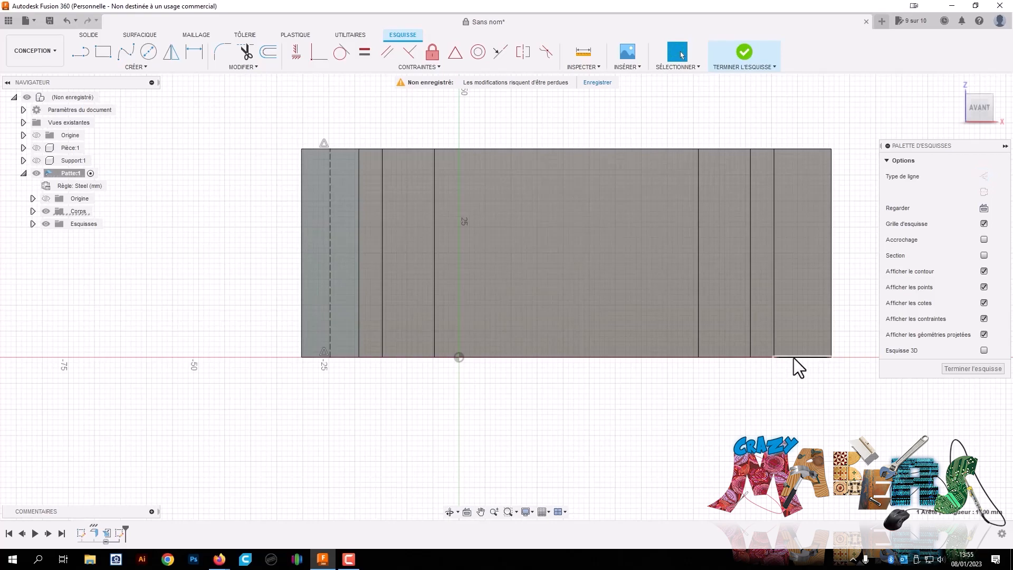
pyautogui.press('l')
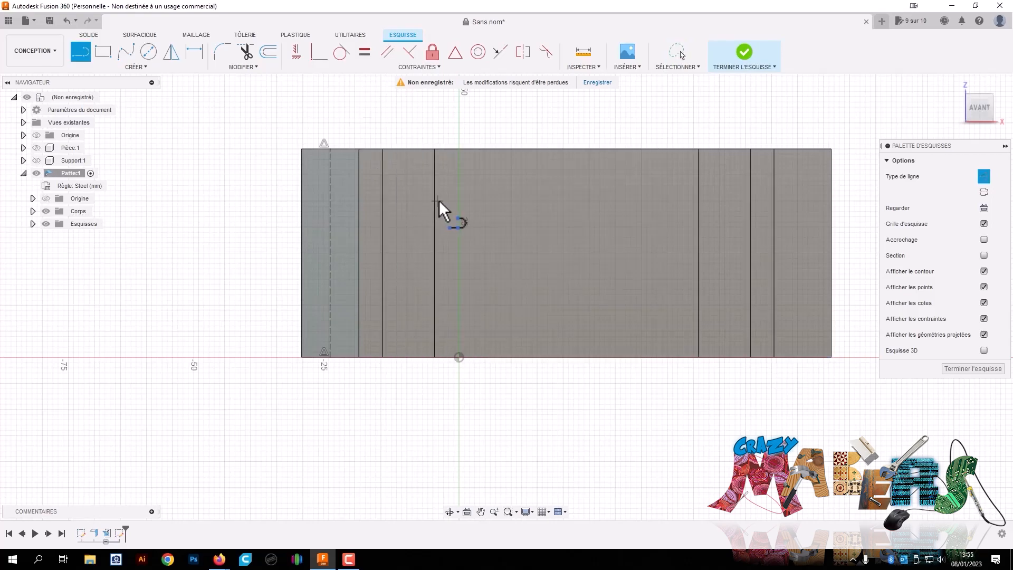
pyautogui.press('p')
pyautogui.click(804, 356)
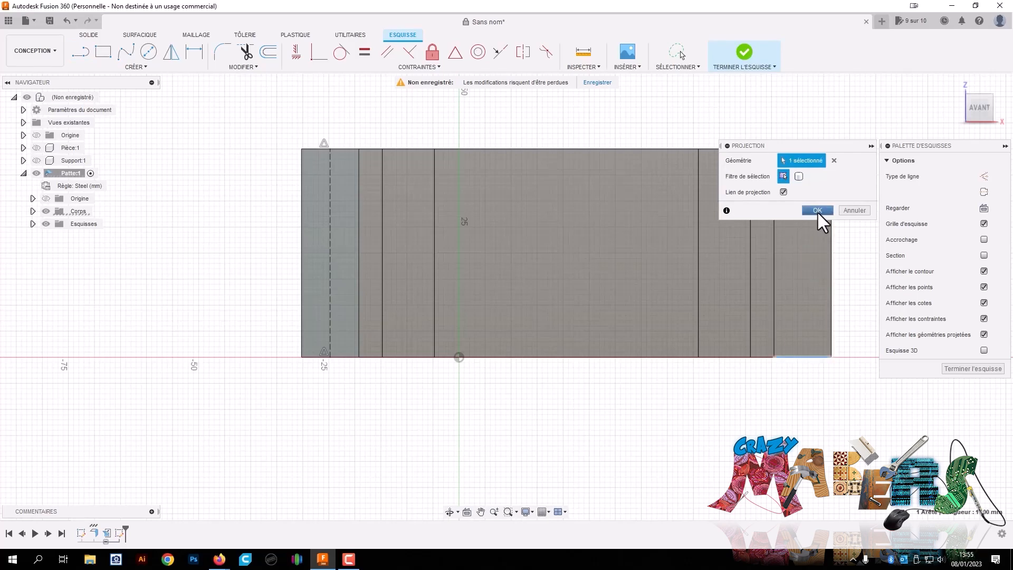
pyautogui.click(818, 212)
pyautogui.press('l')
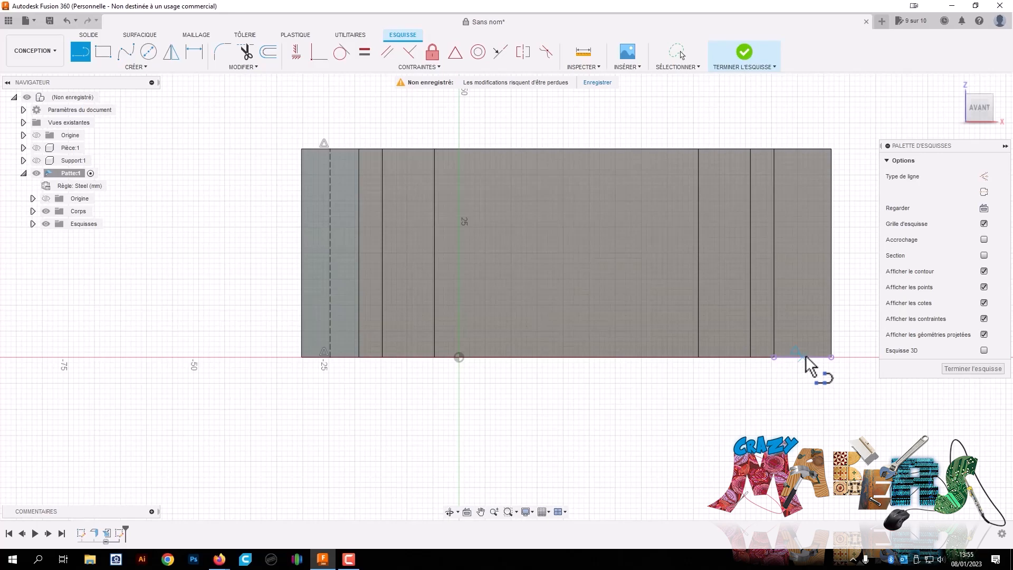
pyautogui.click(803, 355)
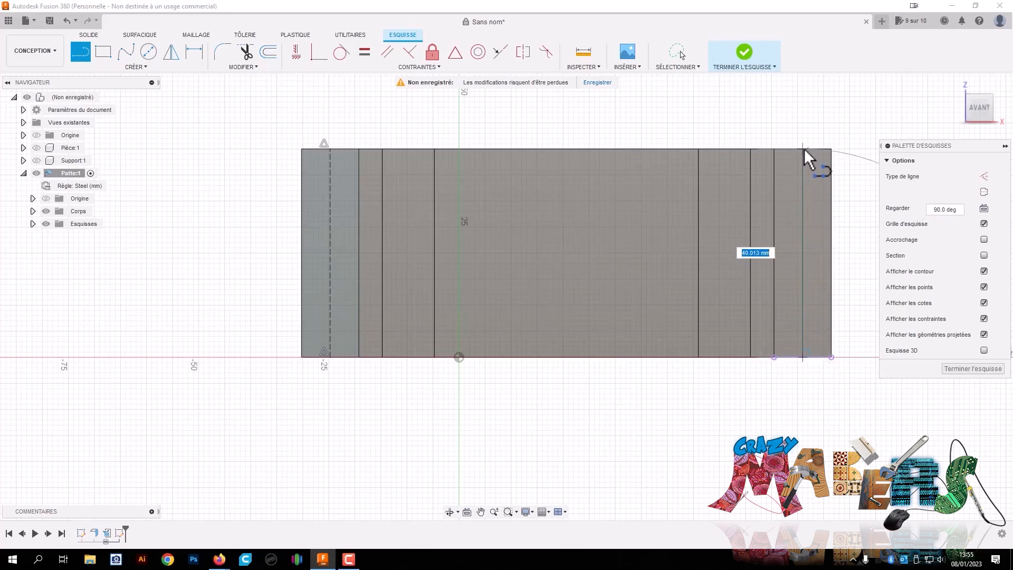
pyautogui.press('Escape')
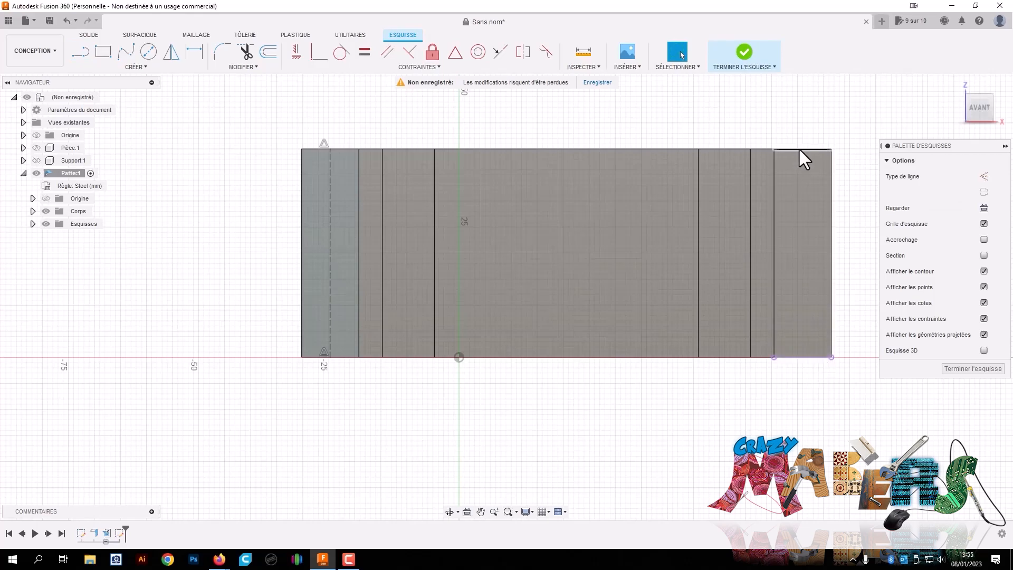
# Project the upper edge of the right end flange into the sketch
pyautogui.press('p')
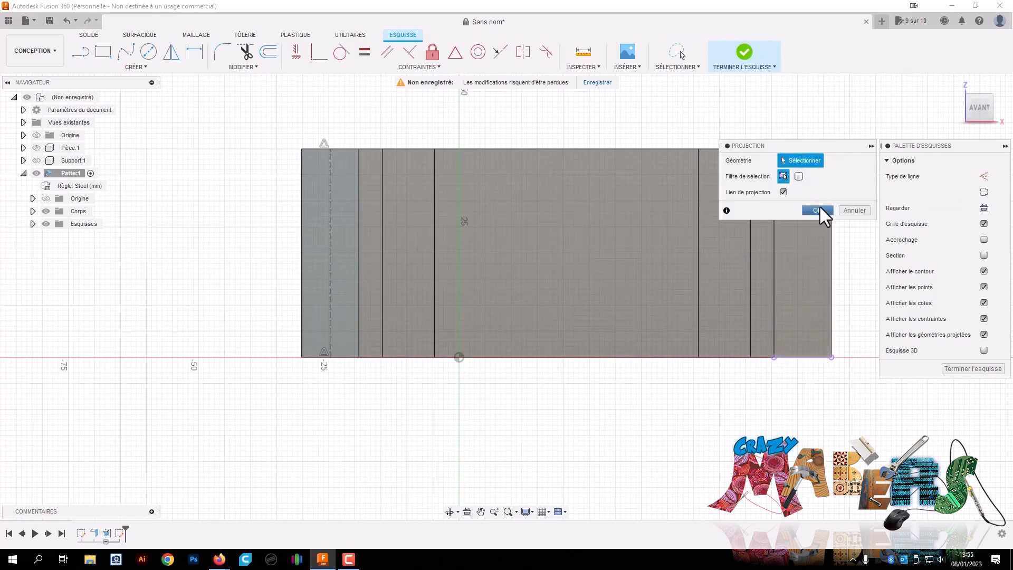
pyautogui.moveTo(802, 146); pyautogui.dragTo(703, 70)
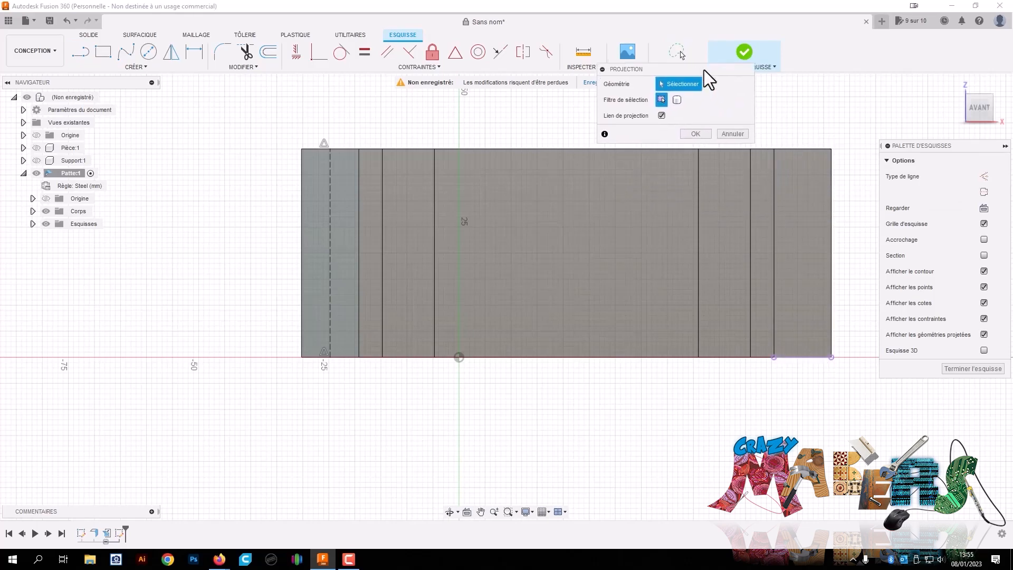
pyautogui.click(804, 150)
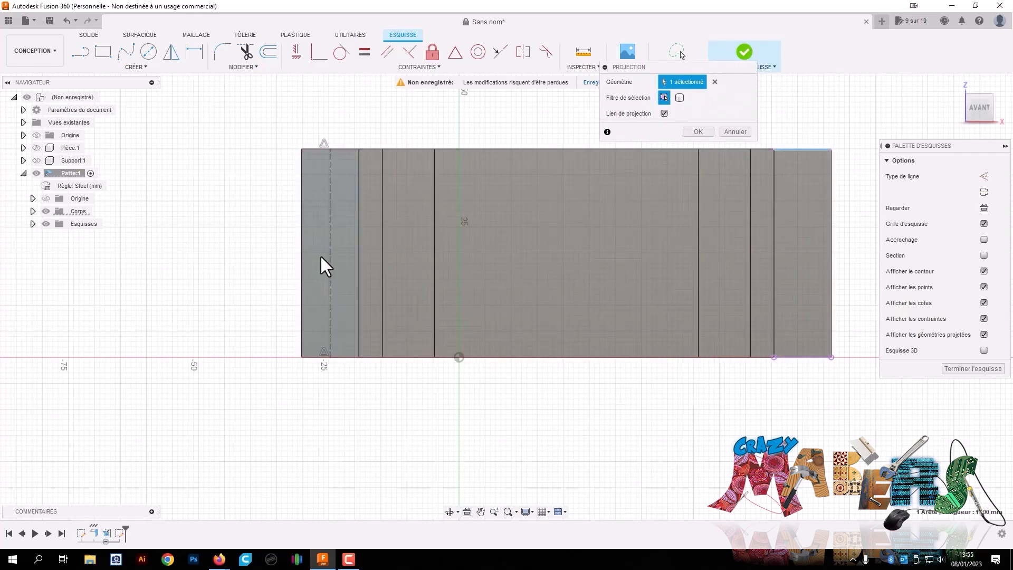
pyautogui.click(698, 131)
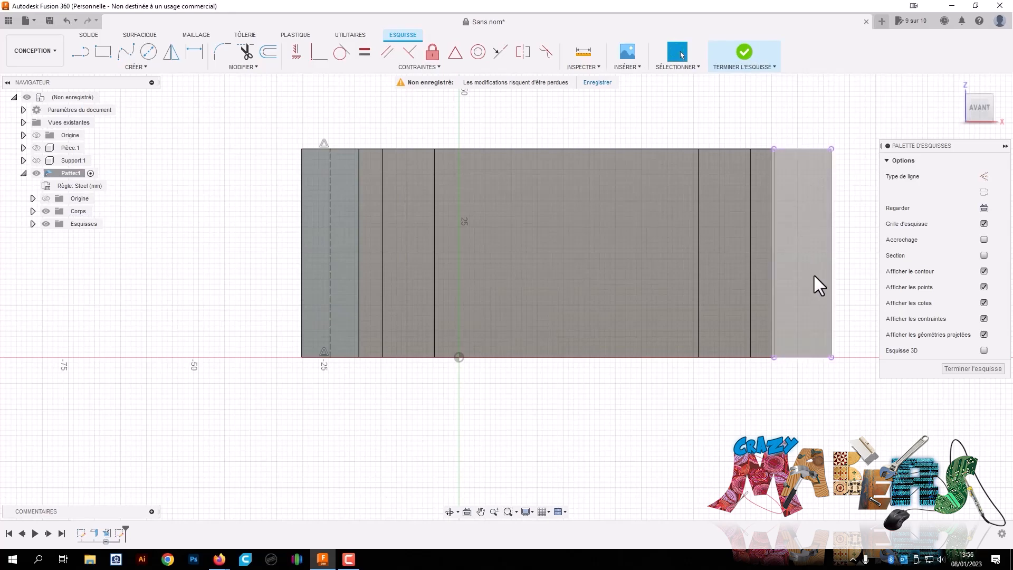
# Draw a vertical line between the right flange's projected edge midpoints and convert it to a construction line
pyautogui.press('l')
pyautogui.click(802, 357)
pyautogui.doubleClick(802, 149)
pyautogui.press('Escape')
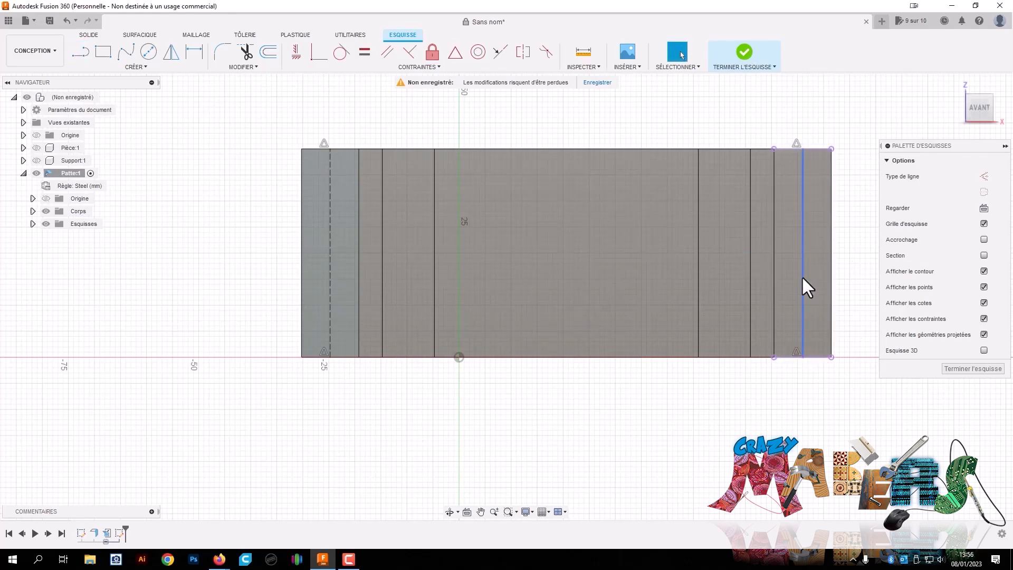
pyautogui.click(802, 275)
pyautogui.press('x')
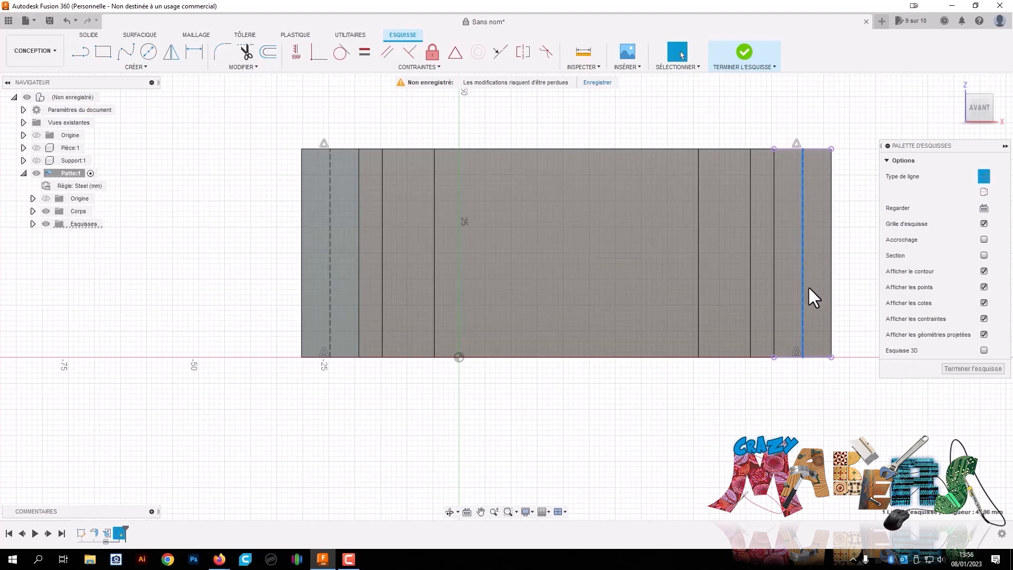
pyautogui.click(632, 409)
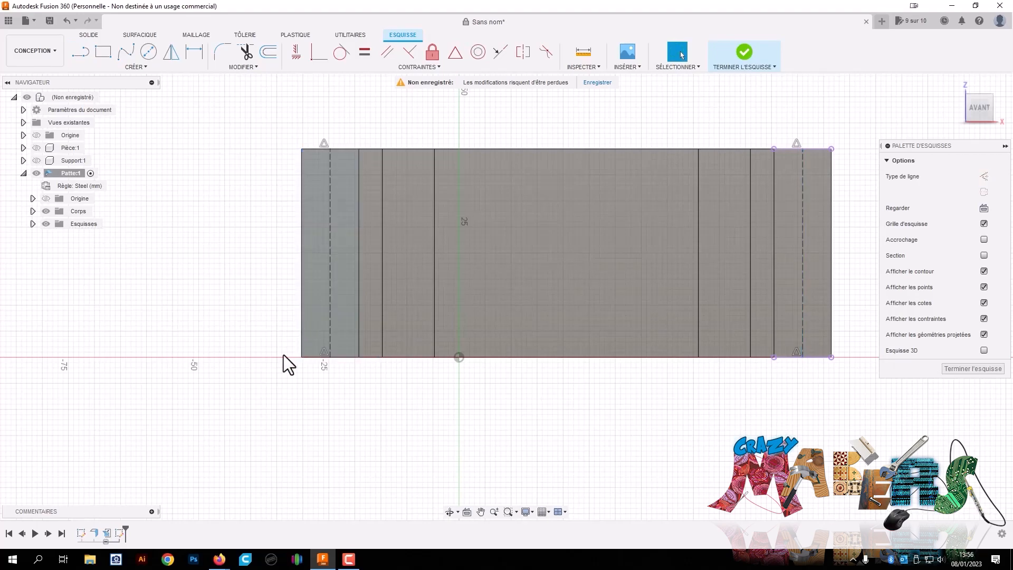
# Draw a 4 mm circle on the left construction line near its lower end and convert it to normal sketch geometry
pyautogui.press('c')
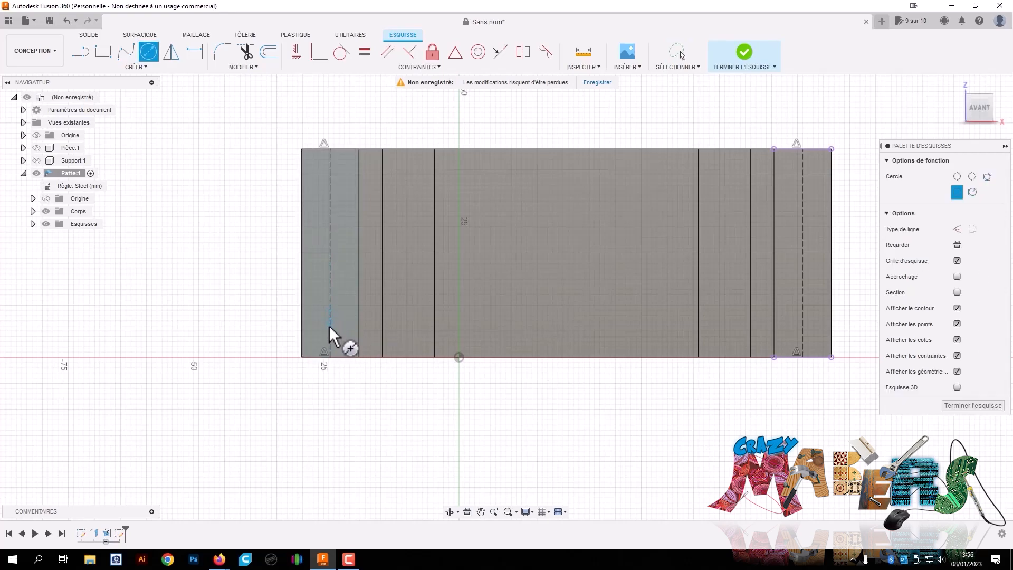
pyautogui.click(330, 326)
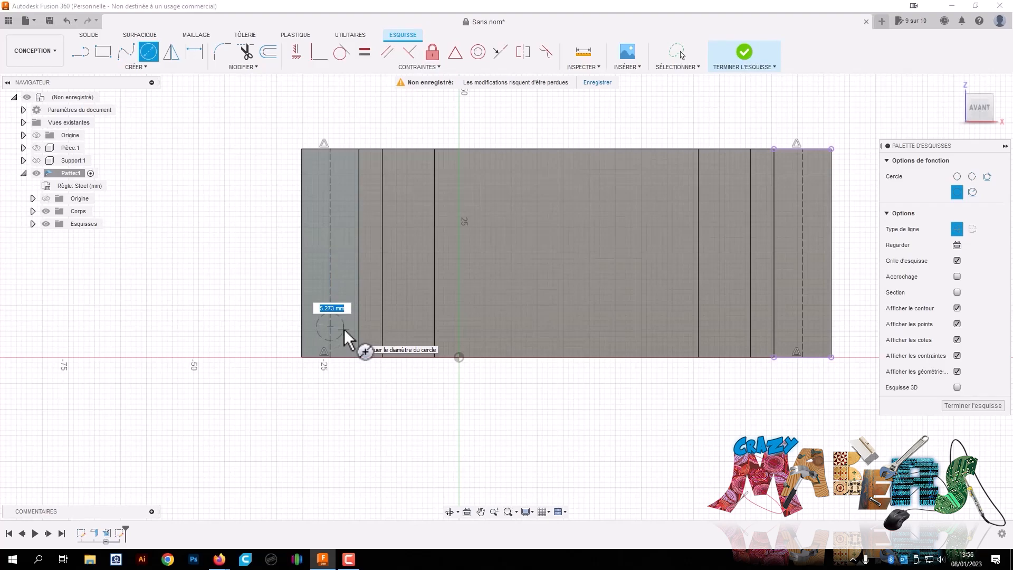
pyautogui.press('Return')
pyautogui.press('Escape')
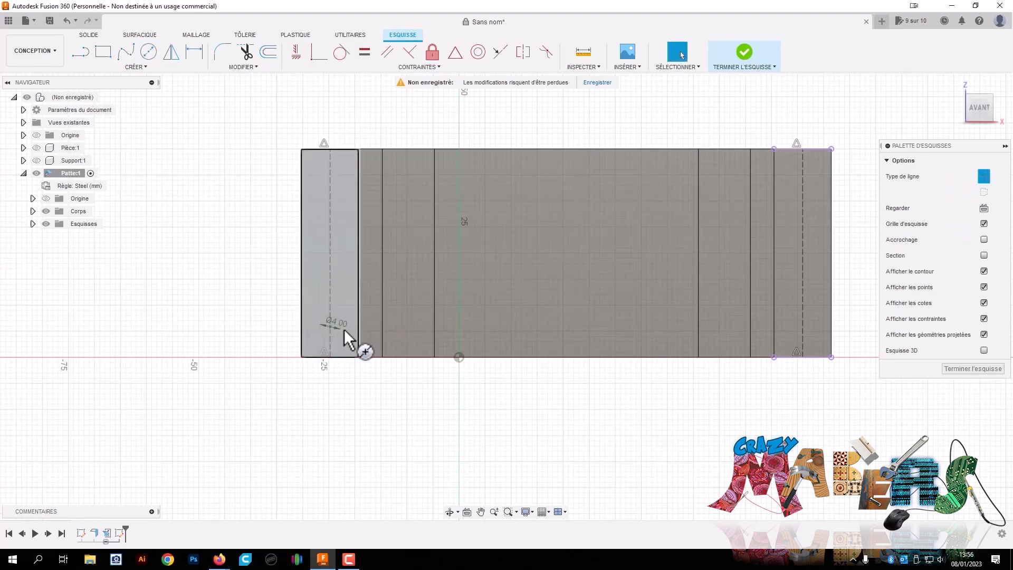
pyautogui.click(334, 335)
pyautogui.press('x')
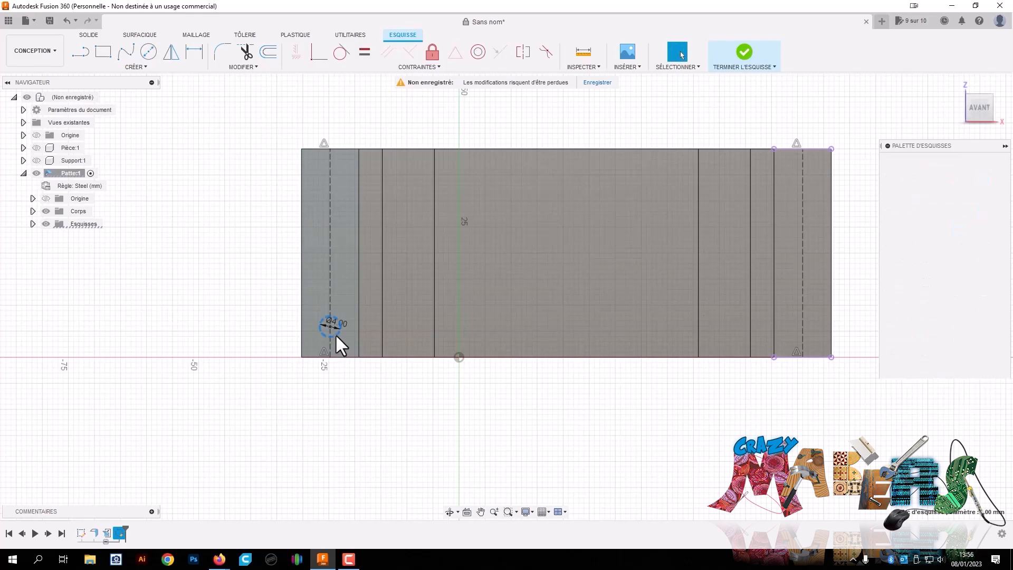
pyautogui.click(353, 404)
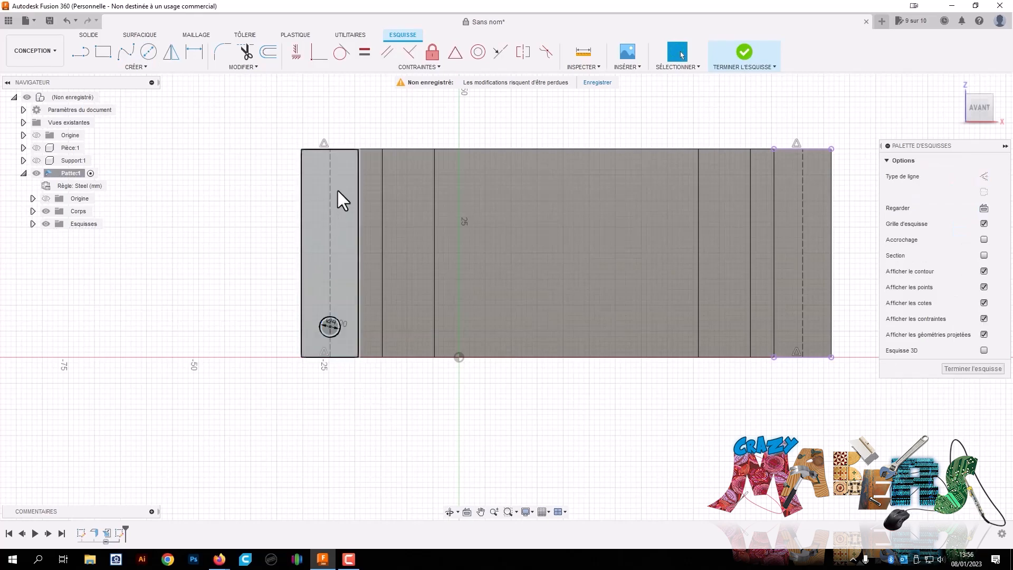
# Dimension the lower-left circle's centre 6 mm from the left flange's lower edge
pyautogui.press('d')
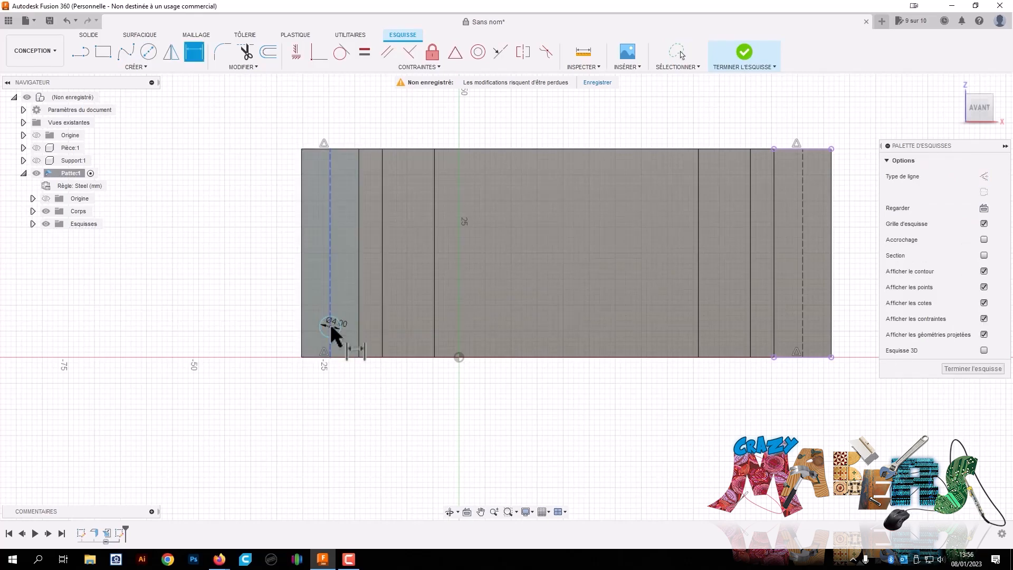
pyautogui.click(327, 324)
pyautogui.click(335, 357)
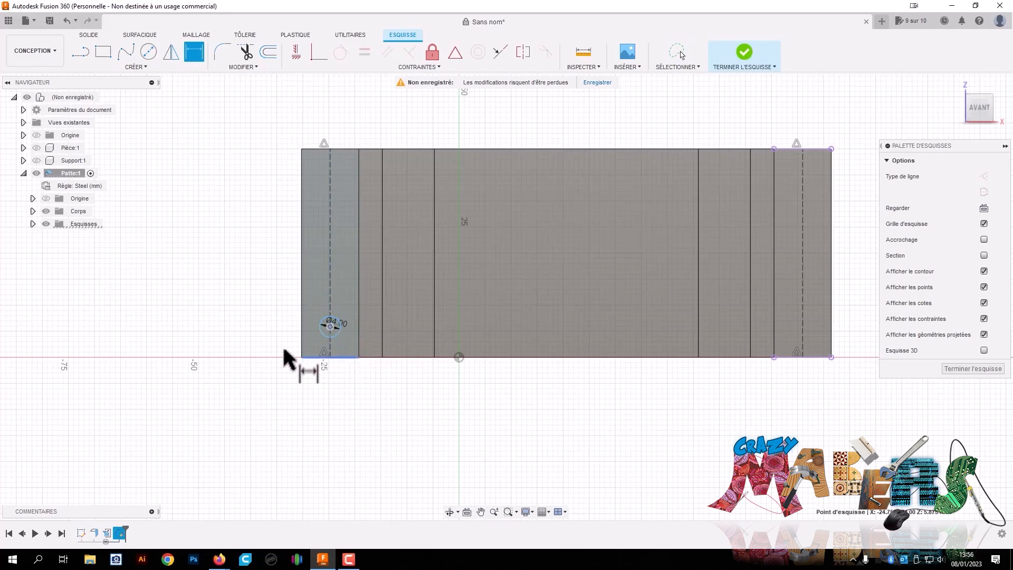
pyautogui.click(249, 348)
pyautogui.write('6')
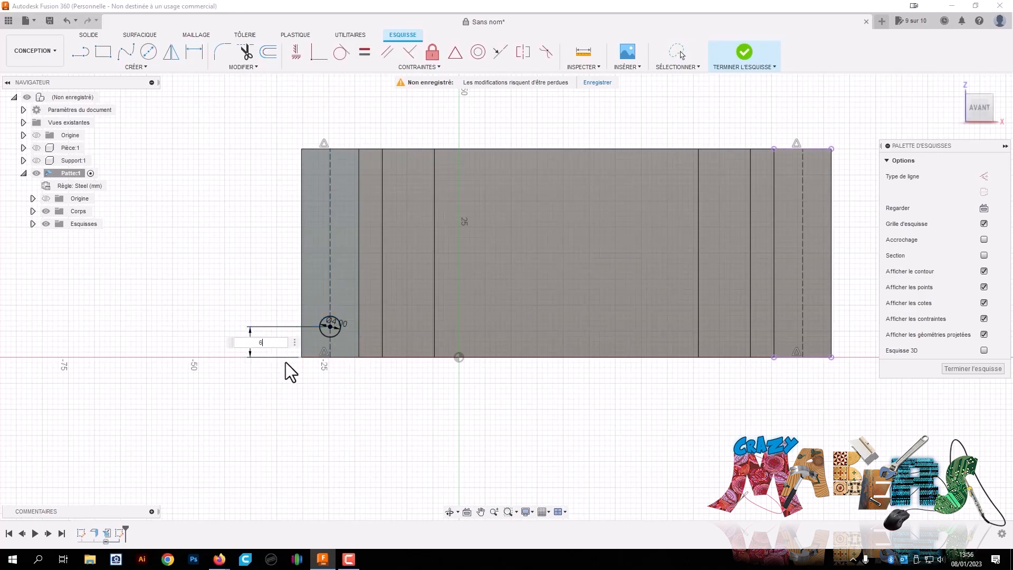
pyautogui.press('Return')
# Draw a 4 mm circle centred on the left construction line near its upper end
pyautogui.press('c')
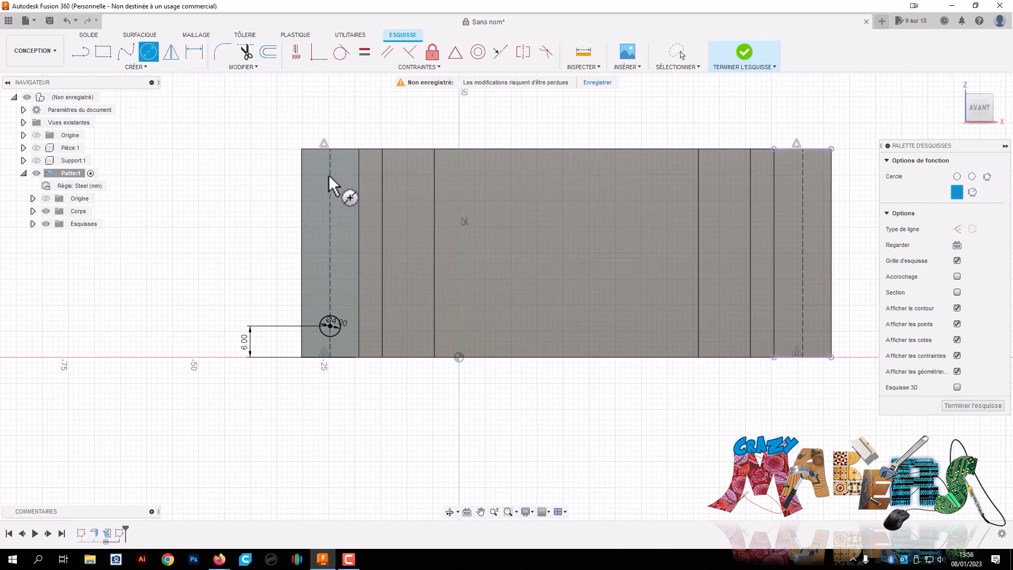
pyautogui.click(330, 178)
pyautogui.write('4')
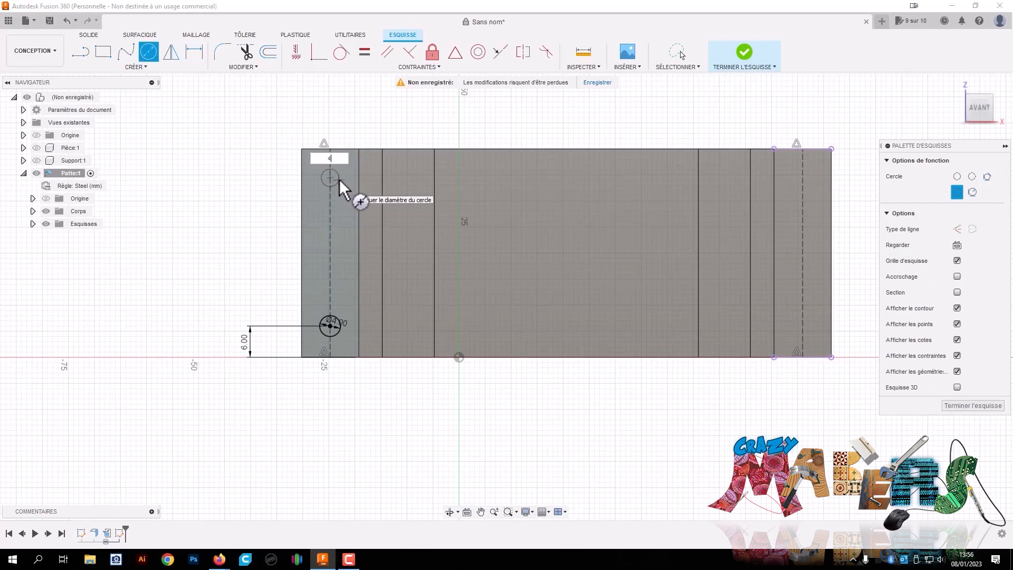
pyautogui.press('Return')
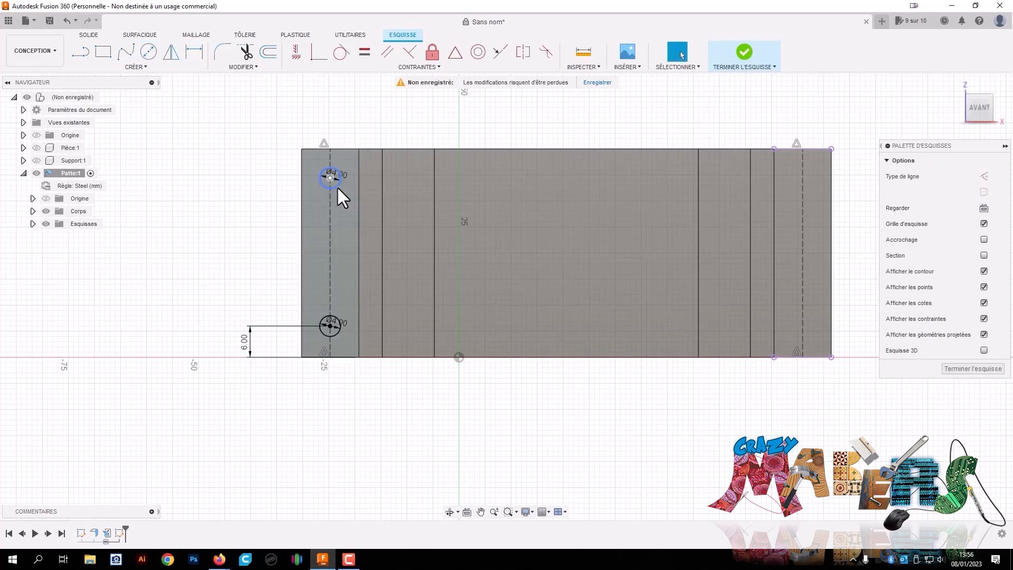
# Dimension the upper-left circle's centre 6 mm from the left flange's upper edge
pyautogui.press('d')
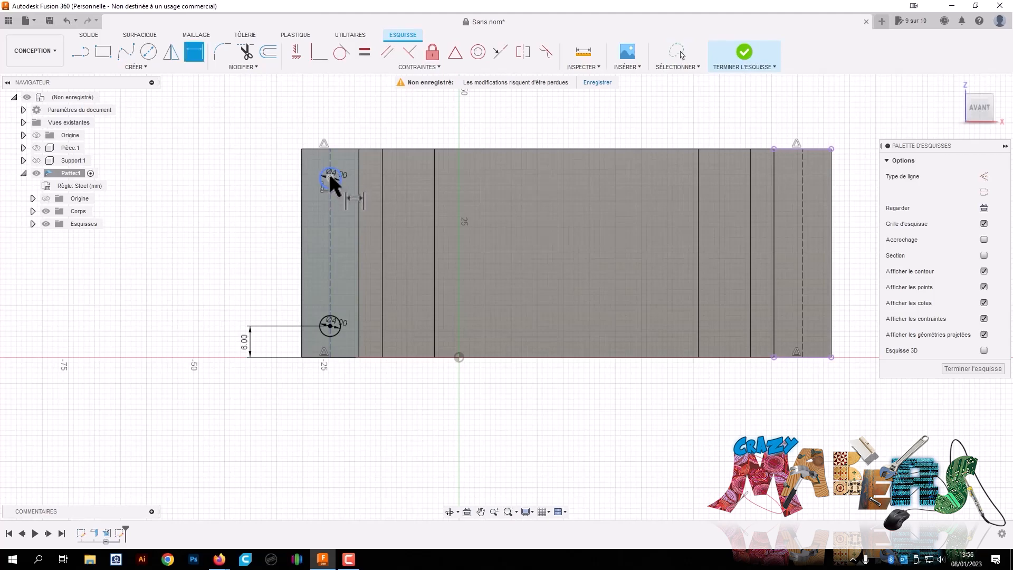
pyautogui.click(329, 178)
pyautogui.click(343, 148)
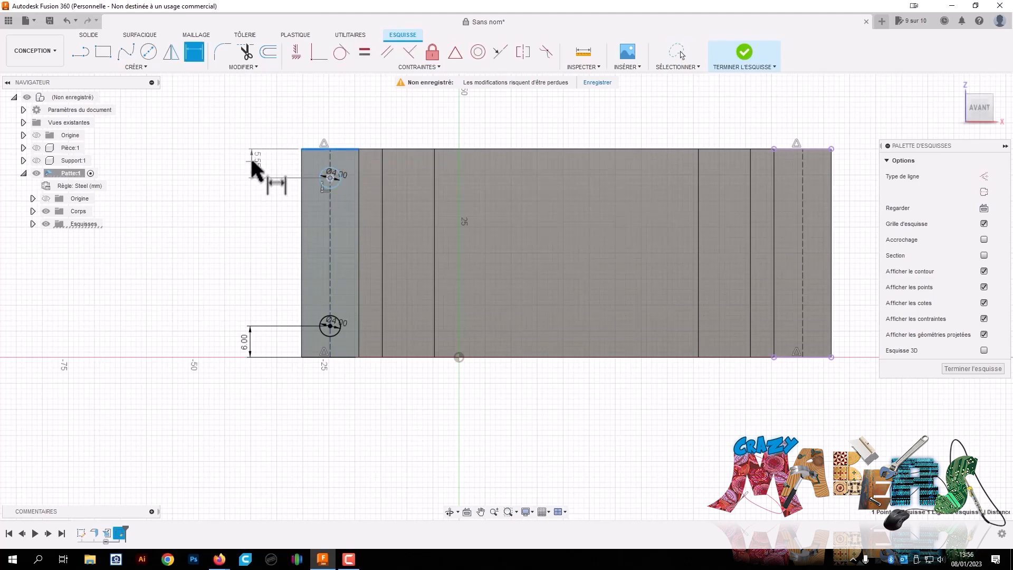
pyautogui.click(250, 157)
pyautogui.write('6')
pyautogui.press('Return')
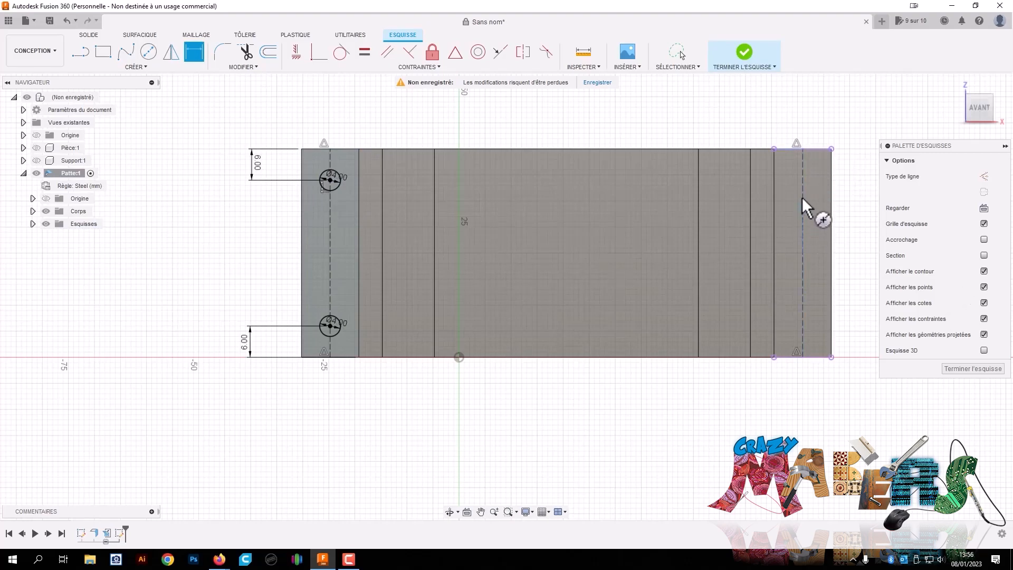
# Draw two 4 mm circles on the right construction line, one near its upper end and one near its lower end
pyautogui.press('c')
pyautogui.click(802, 173)
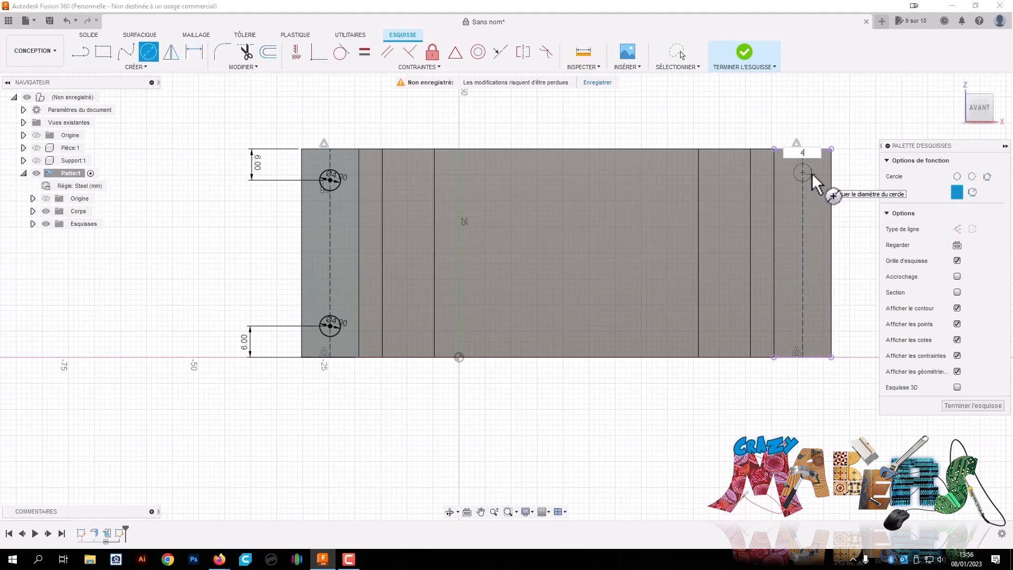
pyautogui.write('4')
pyautogui.press('Return')
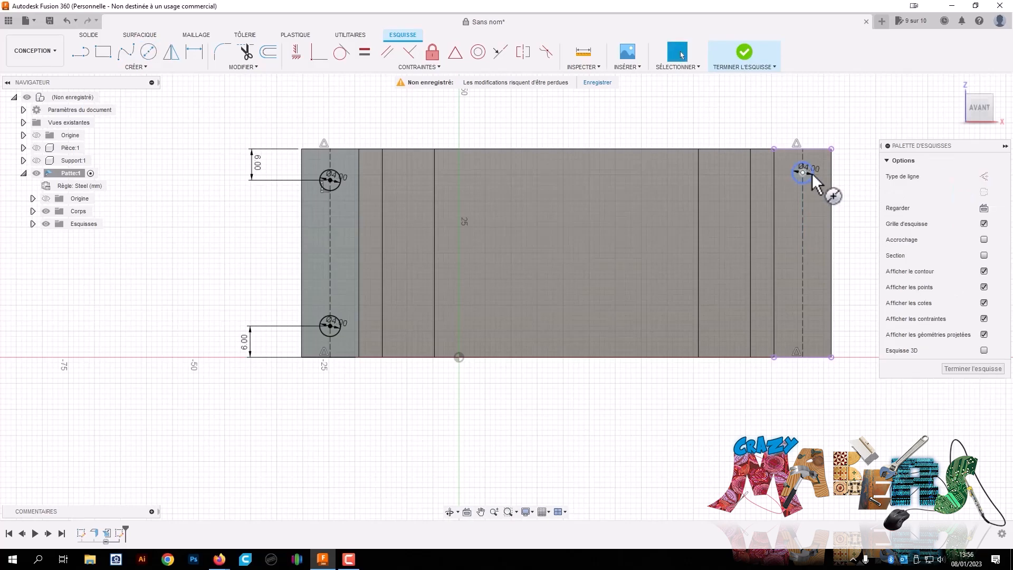
pyautogui.click(803, 330)
pyautogui.write('4')
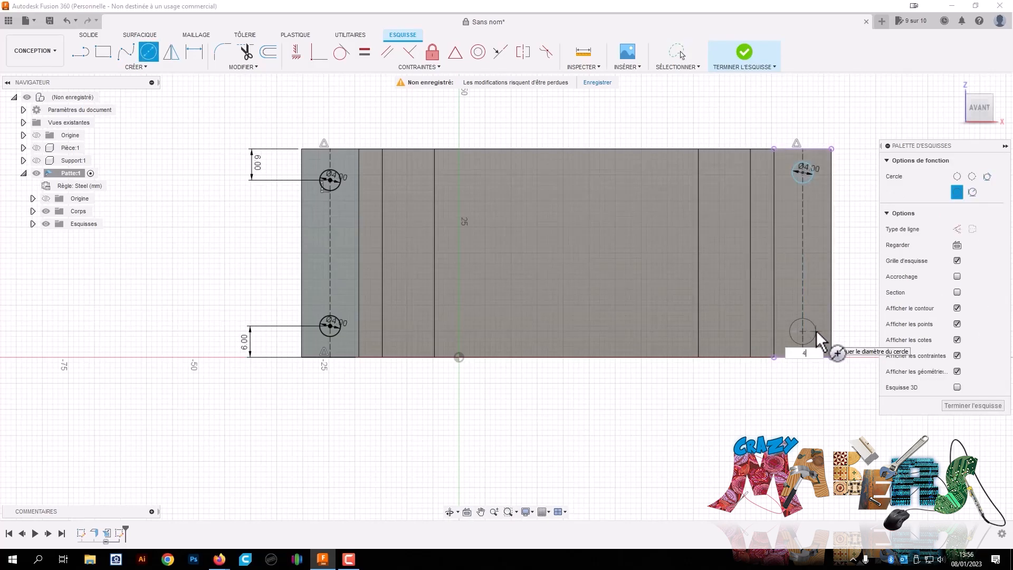
pyautogui.press('Return')
pyautogui.press('Escape')
# Dimension the upper-right circle's centre 6 mm from the right flange's upper edge
pyautogui.press('d')
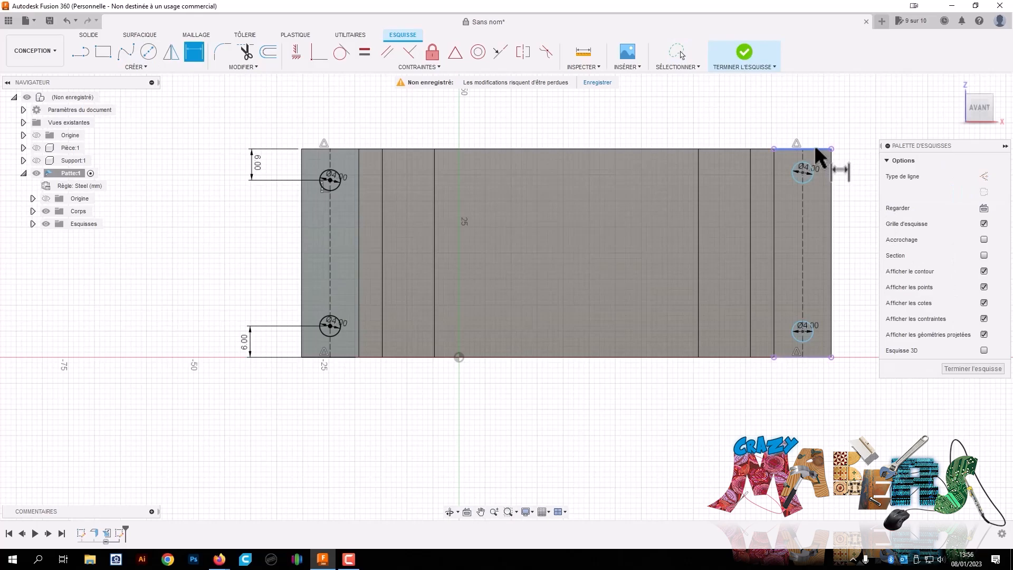
pyautogui.click(806, 174)
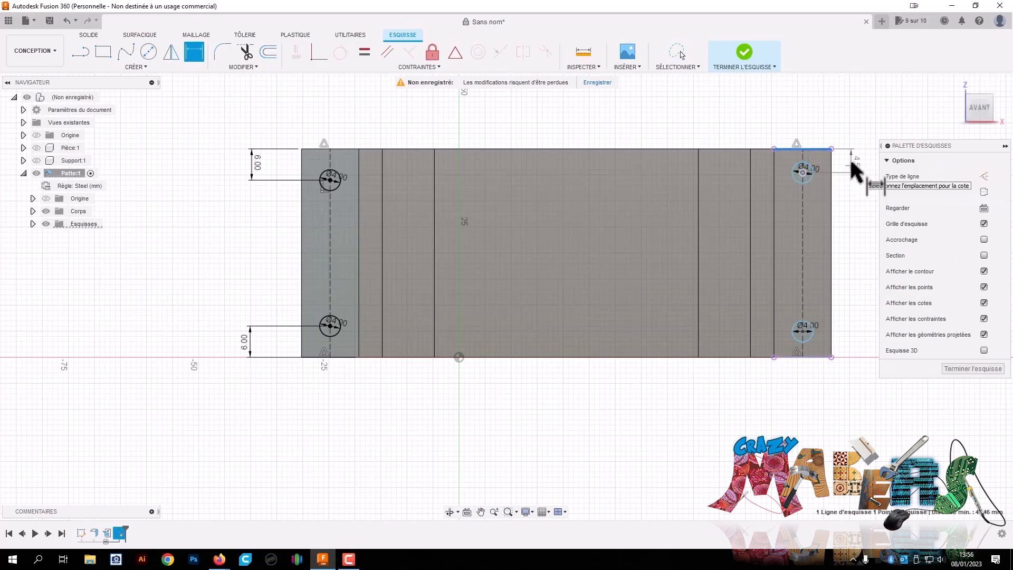
pyautogui.click(854, 167)
pyautogui.write('6')
pyautogui.press('Return')
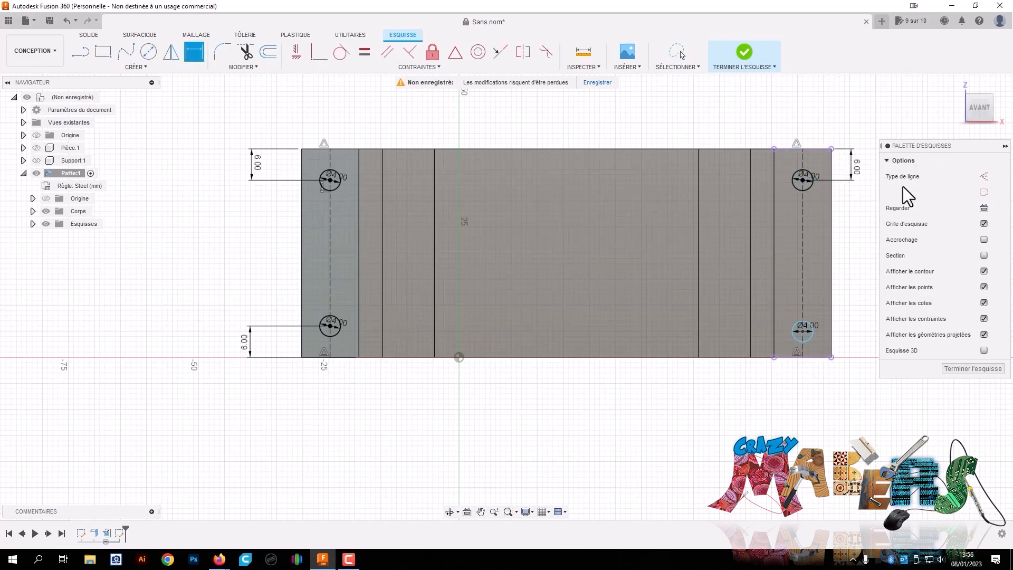
# Dimension the lower-right circle's centre 6 mm from the right flange's lower edge
pyautogui.click(803, 334)
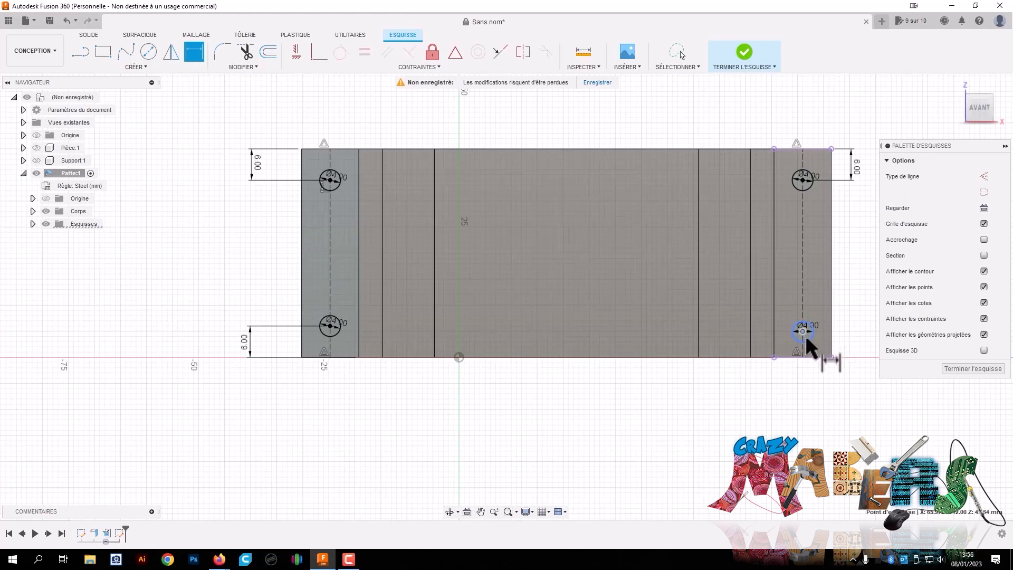
pyautogui.click(822, 358)
pyautogui.click(850, 340)
pyautogui.write('6')
pyautogui.press('Return')
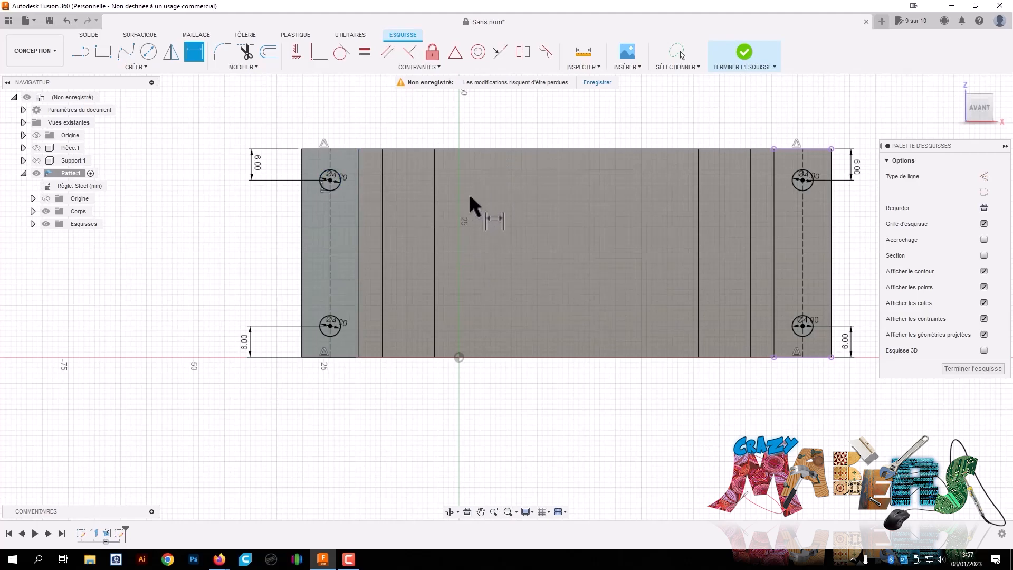
# Project the four edges of the bracket's central face into the sketch
pyautogui.click(544, 149)
pyautogui.click(697, 220)
pyautogui.click(604, 356)
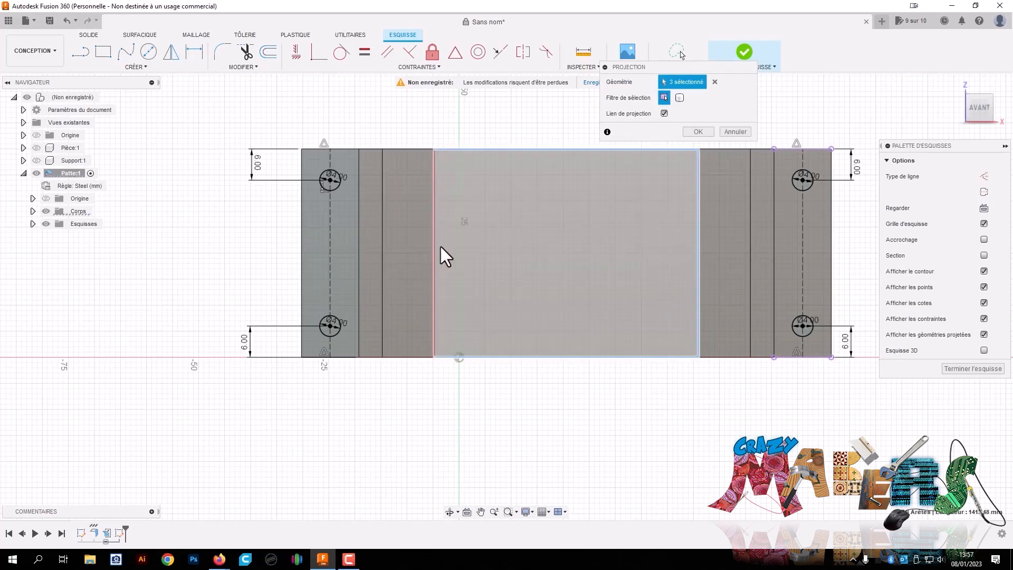
pyautogui.click(434, 245)
pyautogui.press('Return')
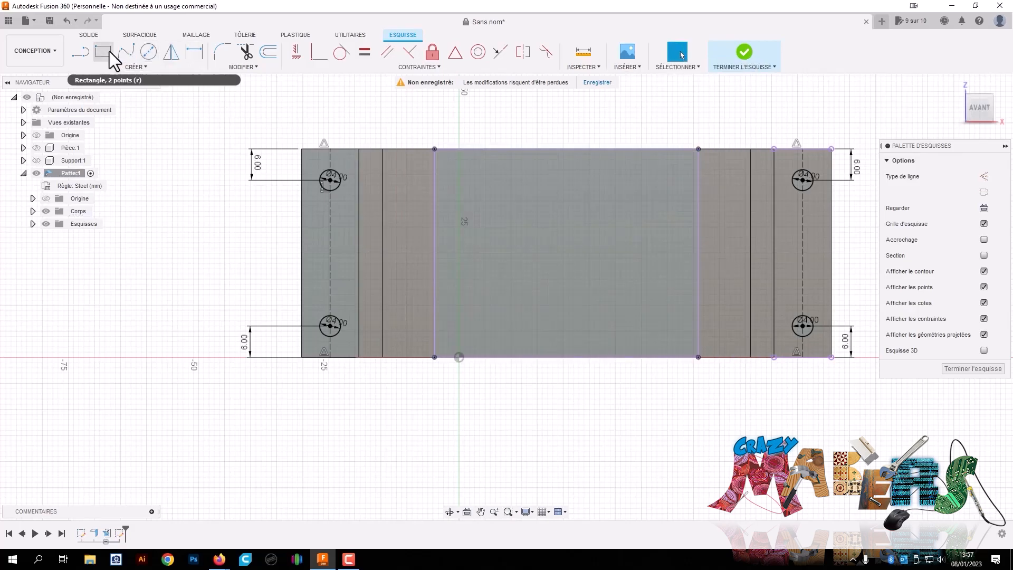
# Offset the projected central rectangle 8 mm inward
pyautogui.doubleClick(505, 149)
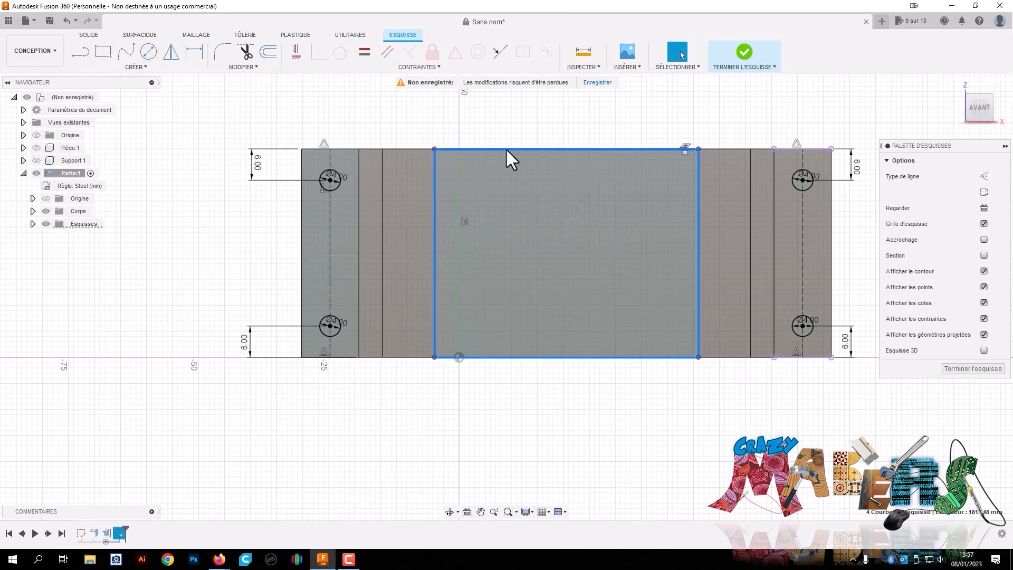
pyautogui.press('o')
pyautogui.moveTo(506, 154); pyautogui.dragTo(508, 173)
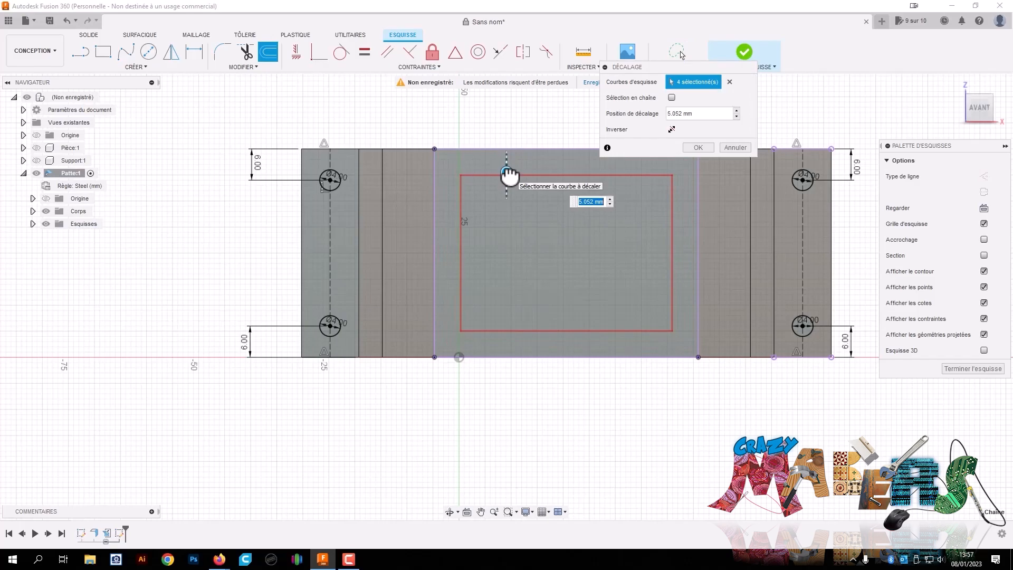
pyautogui.press('Return')
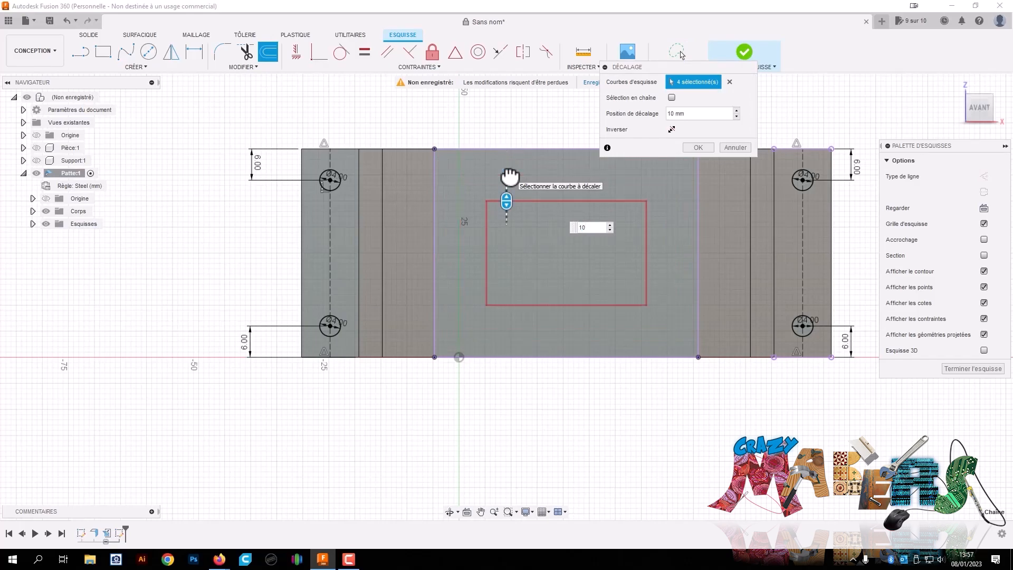
pyautogui.write('8')
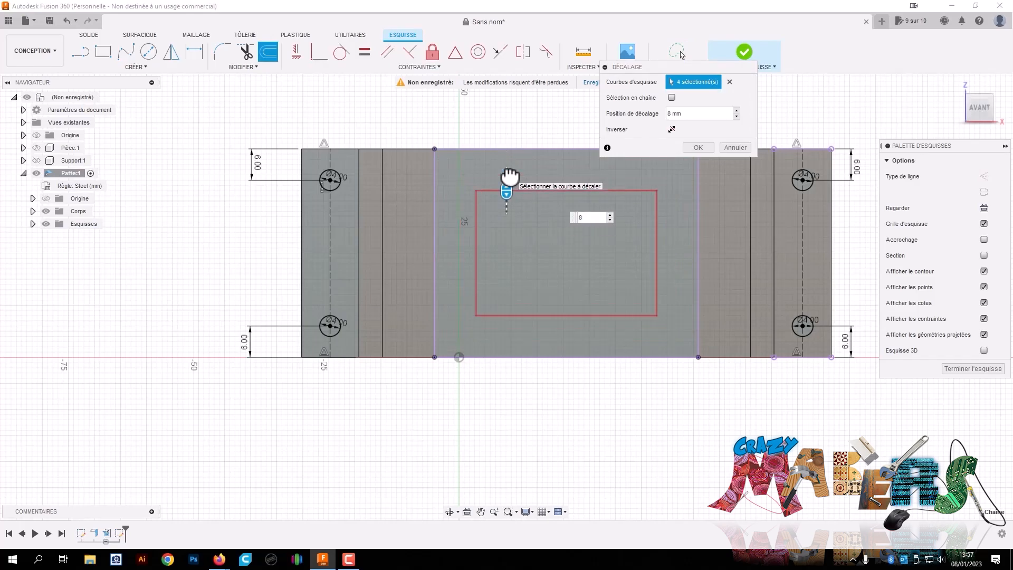
pyautogui.press('Return')
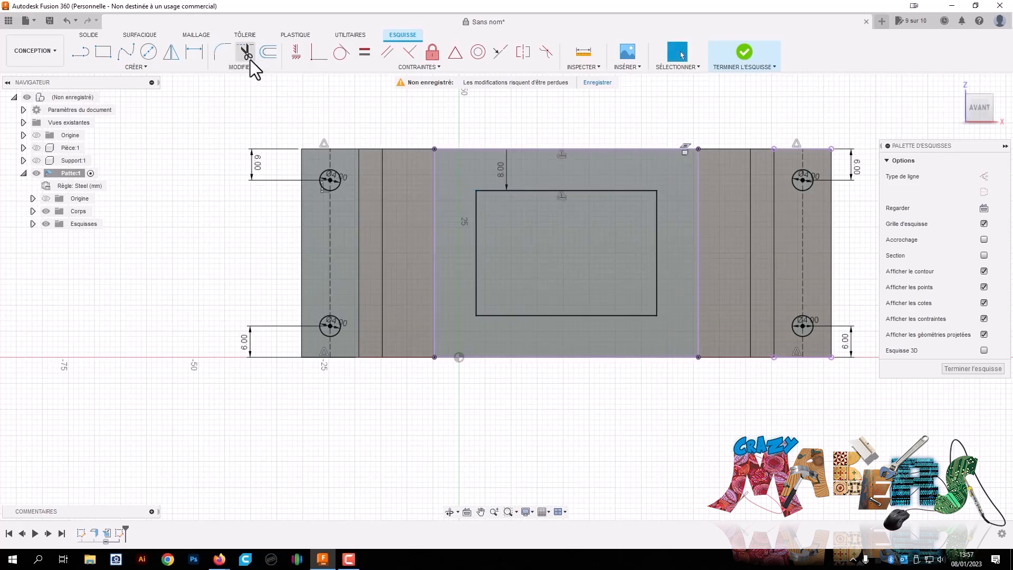
# Fillet all four corners of the inner offset rectangle with a 6 mm radius
pyautogui.click(477, 219)
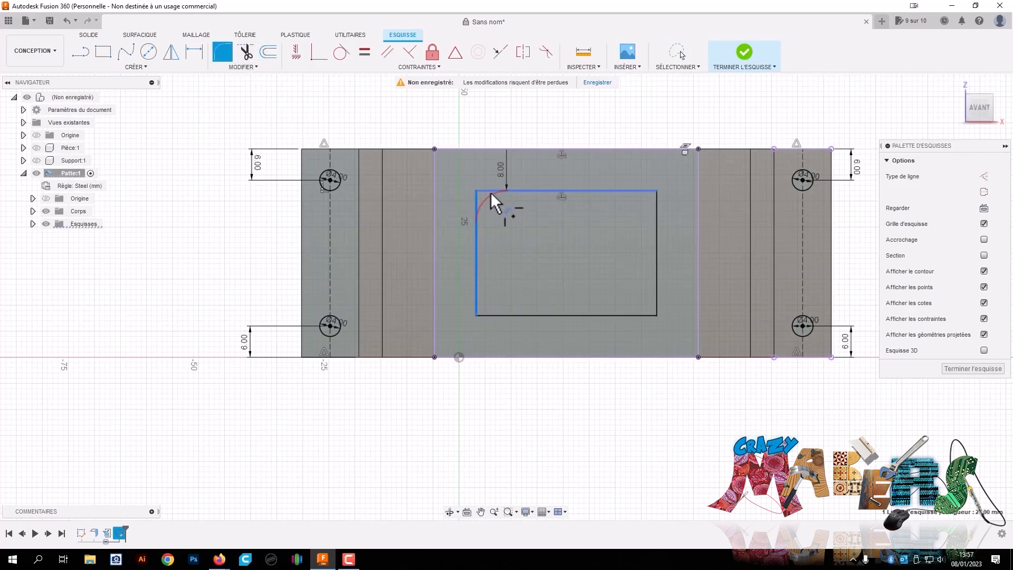
pyautogui.click(492, 191)
pyautogui.click(621, 189)
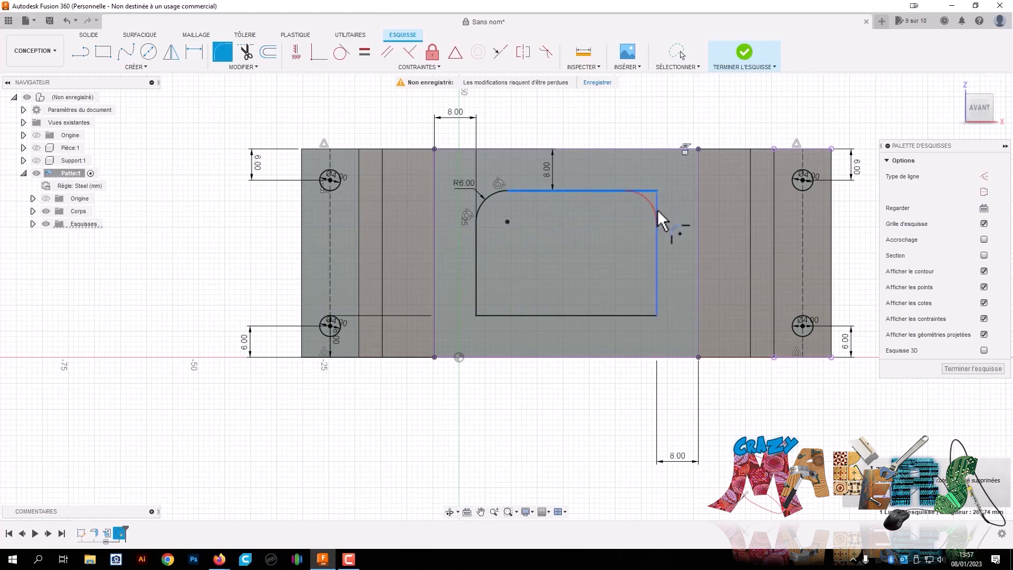
pyautogui.click(657, 227)
pyautogui.click(656, 303)
pyautogui.click(643, 316)
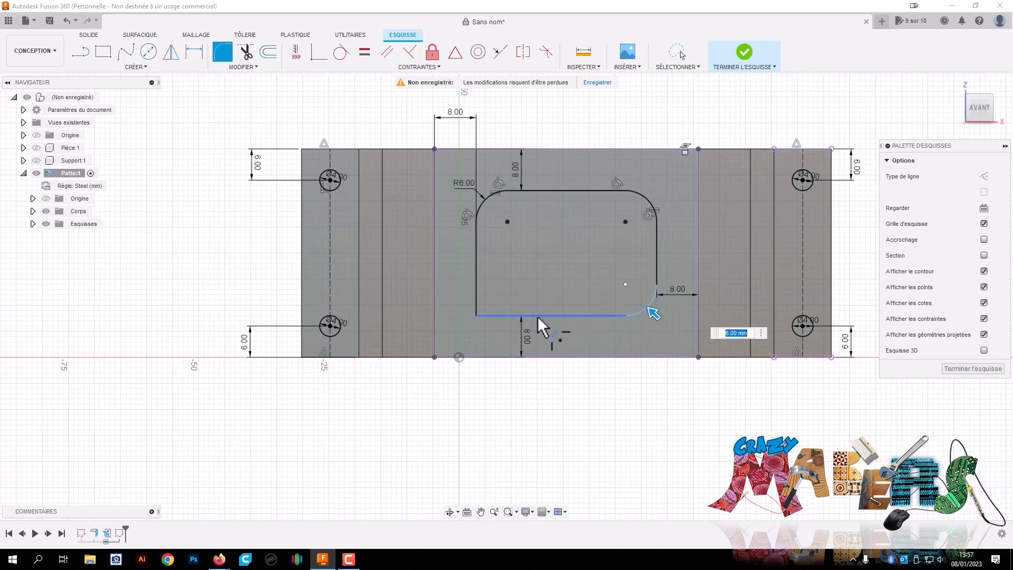
pyautogui.click(510, 315)
pyautogui.click(475, 295)
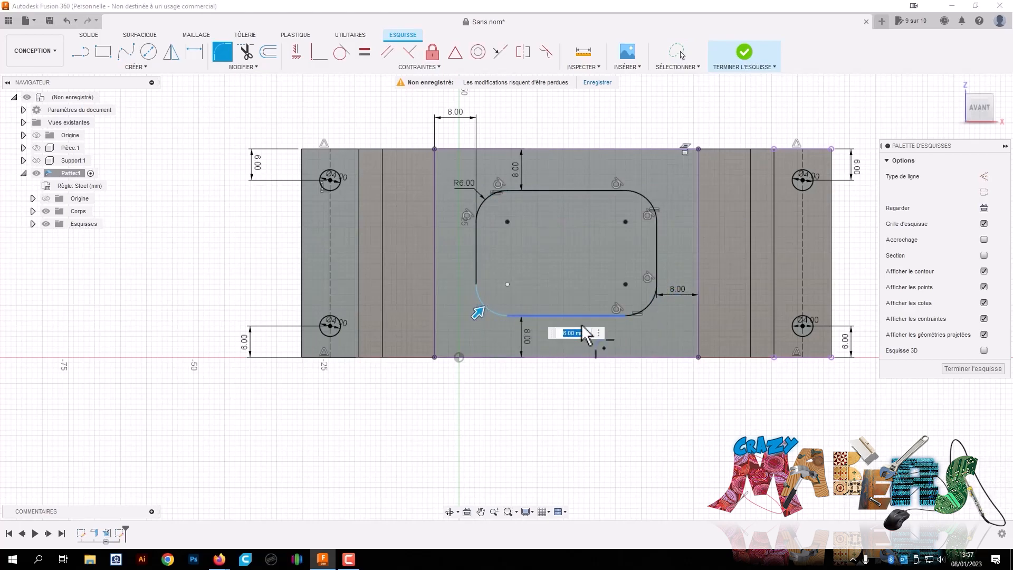
pyautogui.press('Return')
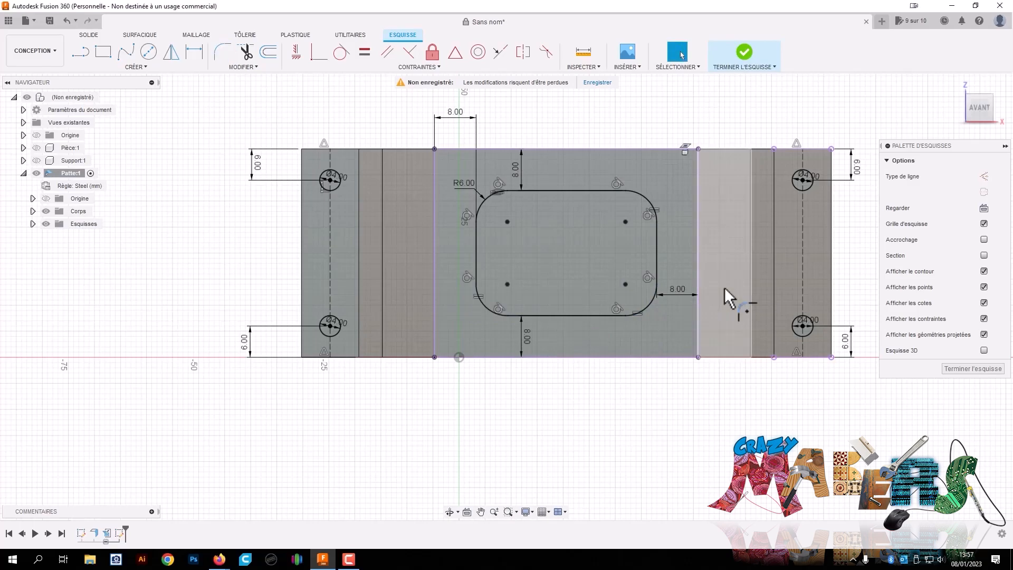
# Cut the four hole circles and the rounded central profile through the unfolded bracket, extruding to its opposite face
pyautogui.scroll(3, 333, 327)
pyautogui.click(334, 328)
pyautogui.scroll(-2, 375, 221)
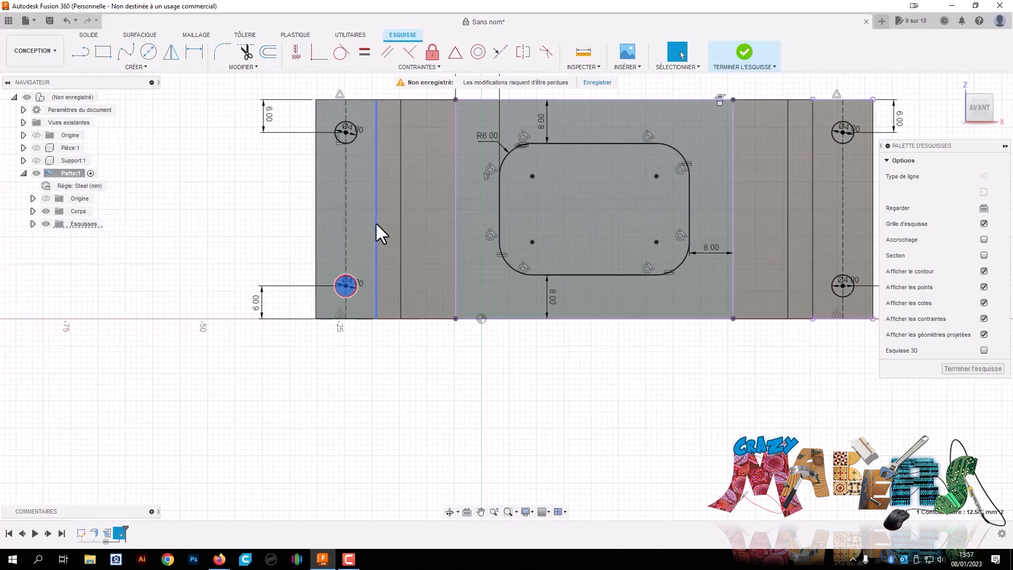
pyautogui.scroll(4, 358, 156)
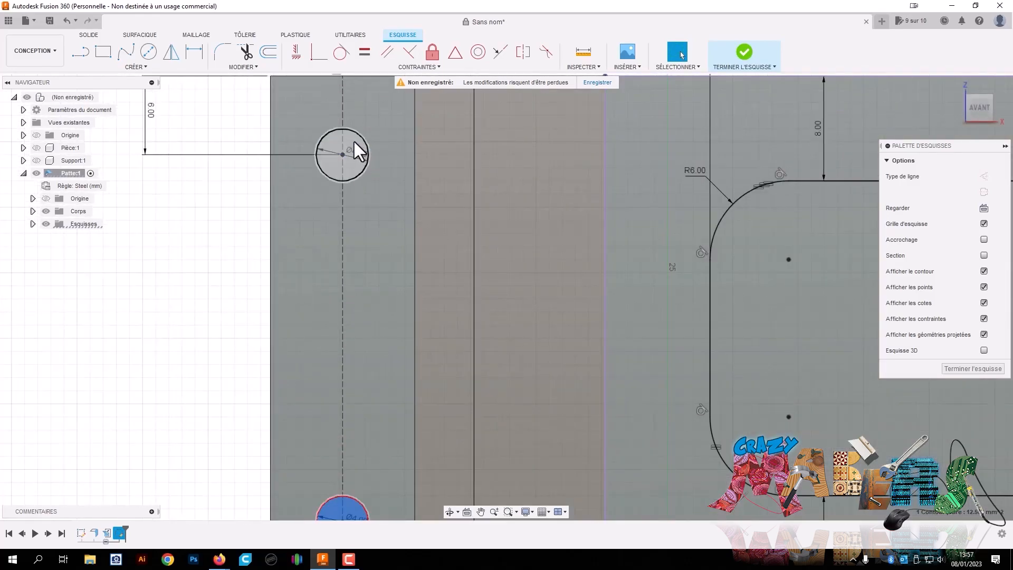
pyautogui.keyDown('ctrl'); pyautogui.click(354, 142); pyautogui.keyUp('ctrl')
pyautogui.moveTo(749, 336); pyautogui.dragTo(330, 325, button='middle')
pyautogui.keyDown('ctrl'); pyautogui.click(528, 325); pyautogui.keyUp('ctrl')
pyautogui.scroll(-4, 731, 382)
pyautogui.moveTo(788, 393); pyautogui.dragTo(415, 369, button='middle')
pyautogui.scroll(3, 558, 439)
pyautogui.keyDown('ctrl'); pyautogui.click(560, 436); pyautogui.keyUp('ctrl')
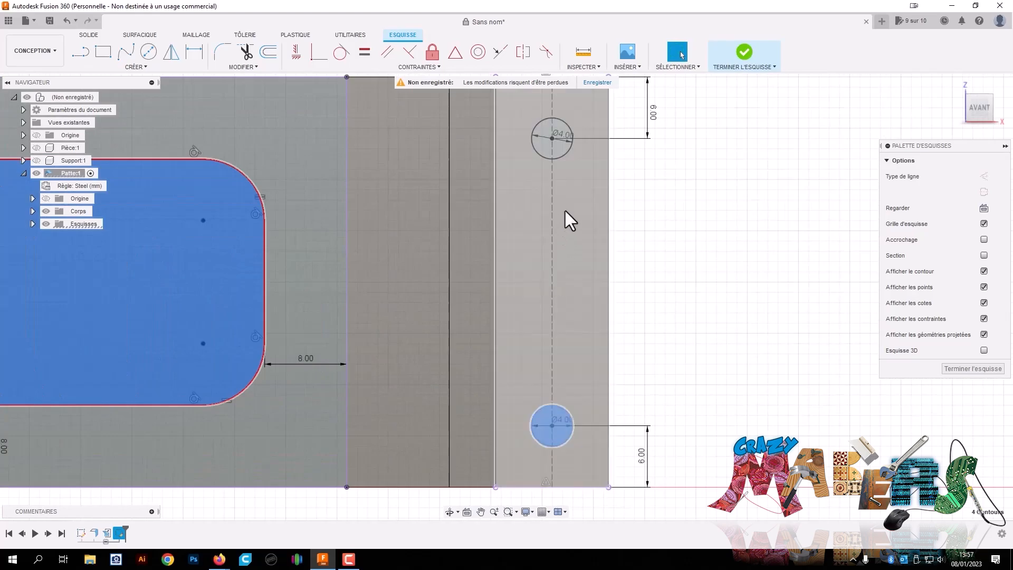
pyautogui.keyDown('ctrl'); pyautogui.click(557, 147); pyautogui.keyUp('ctrl')
pyautogui.scroll(-3, 589, 256)
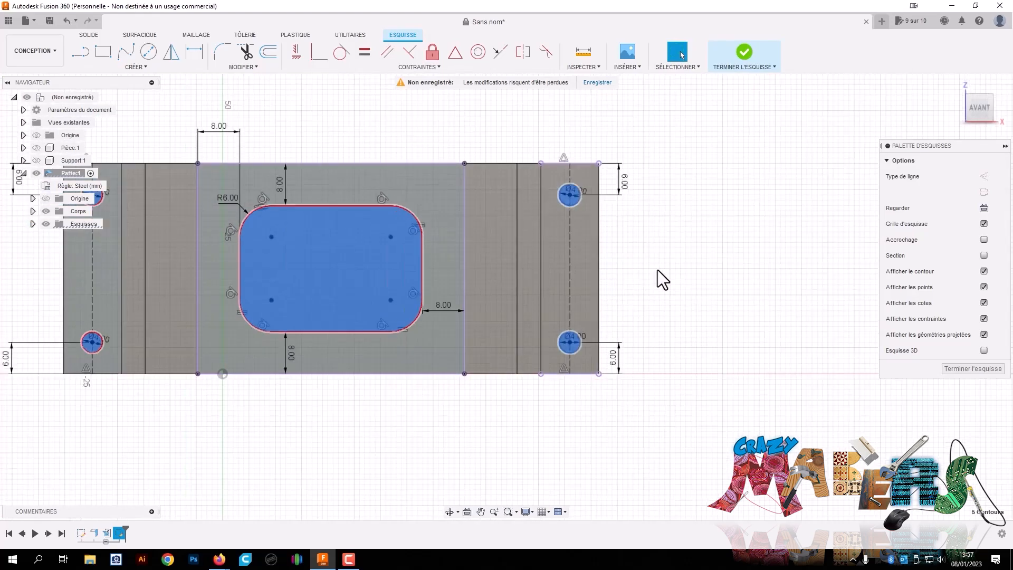
pyautogui.press('e')
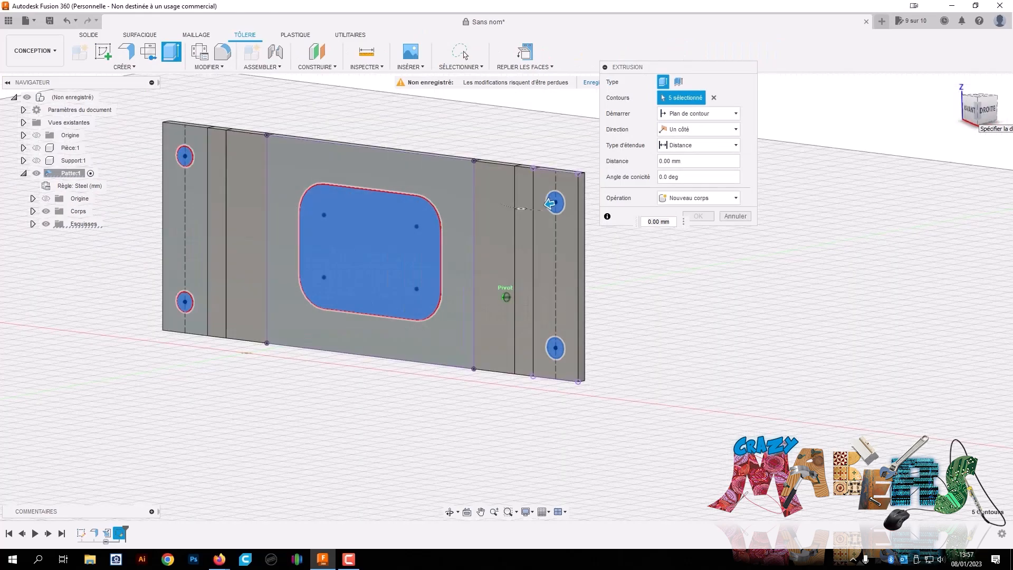
pyautogui.moveTo(520, 208)
pyautogui.keyDown('shift'); pyautogui.mouseDown(button='middle')
pyautogui.moveTo(430, 199)
pyautogui.moveTo(427, 211)
pyautogui.mouseUp(button='middle'); pyautogui.keyUp('shift')
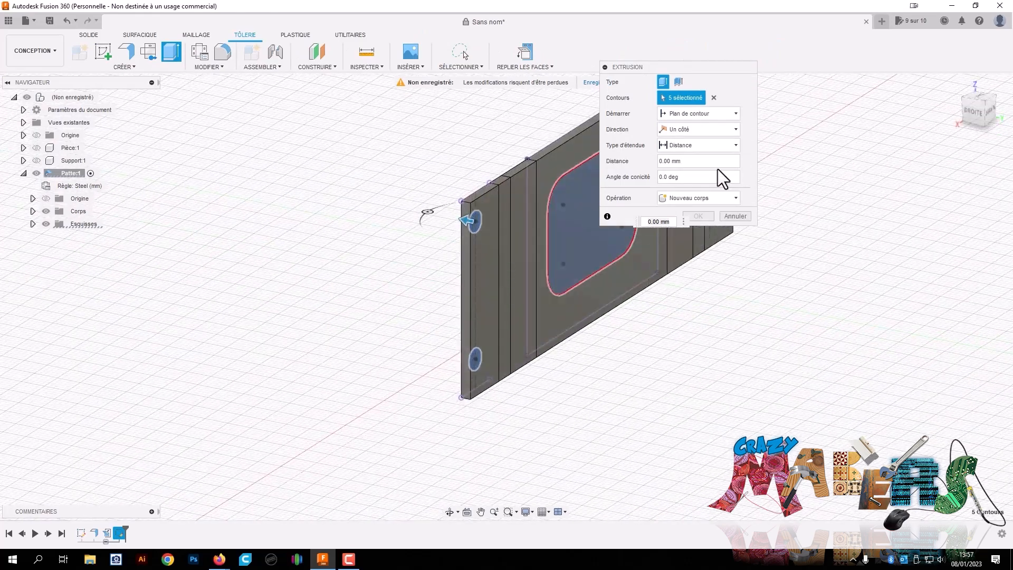
pyautogui.click(715, 150)
pyautogui.click(696, 172)
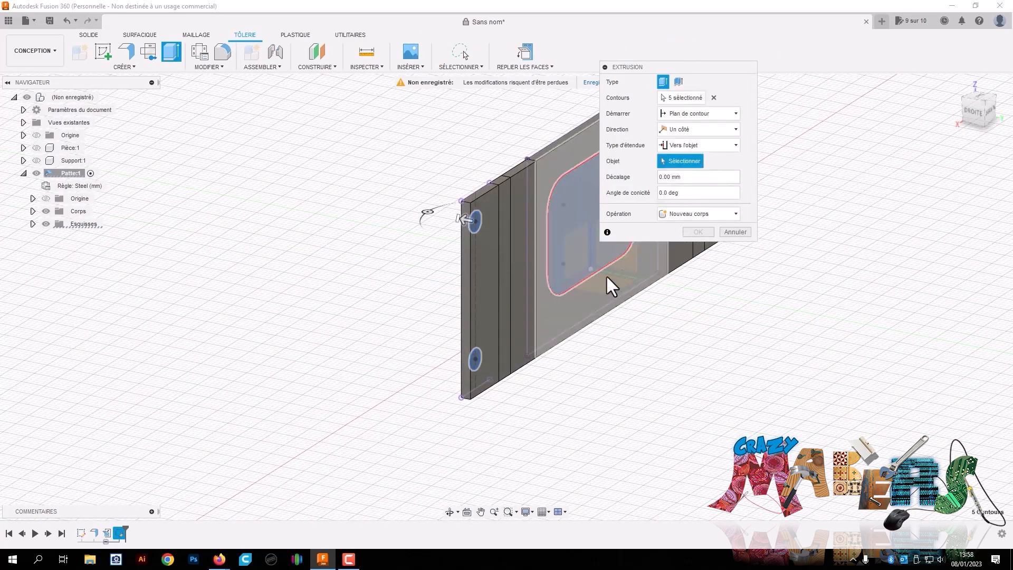
pyautogui.click(492, 362)
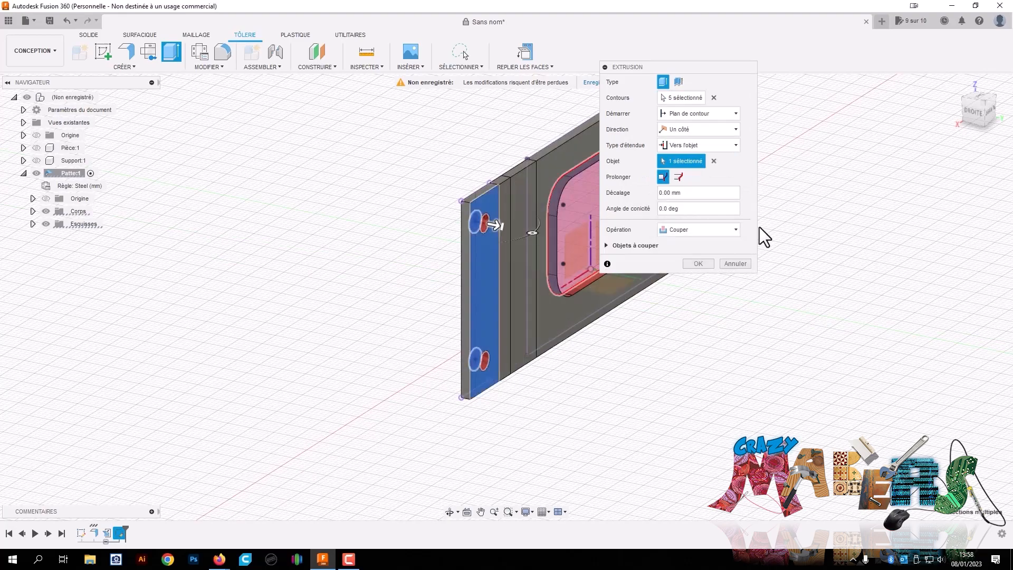
pyautogui.click(708, 263)
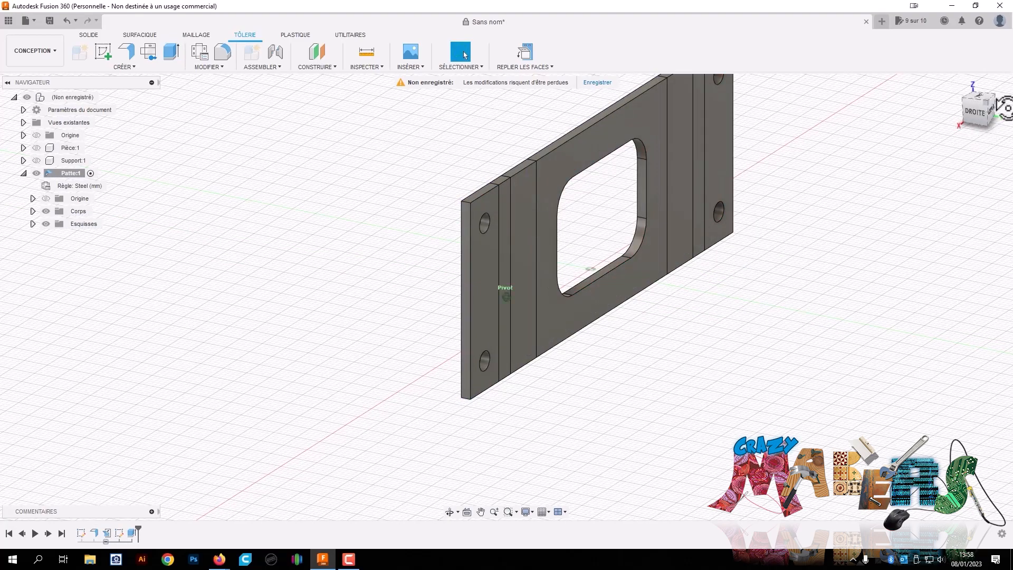
# Refold the unfolded bracket faces to restore its curved clamp shape
pyautogui.click(995, 109)
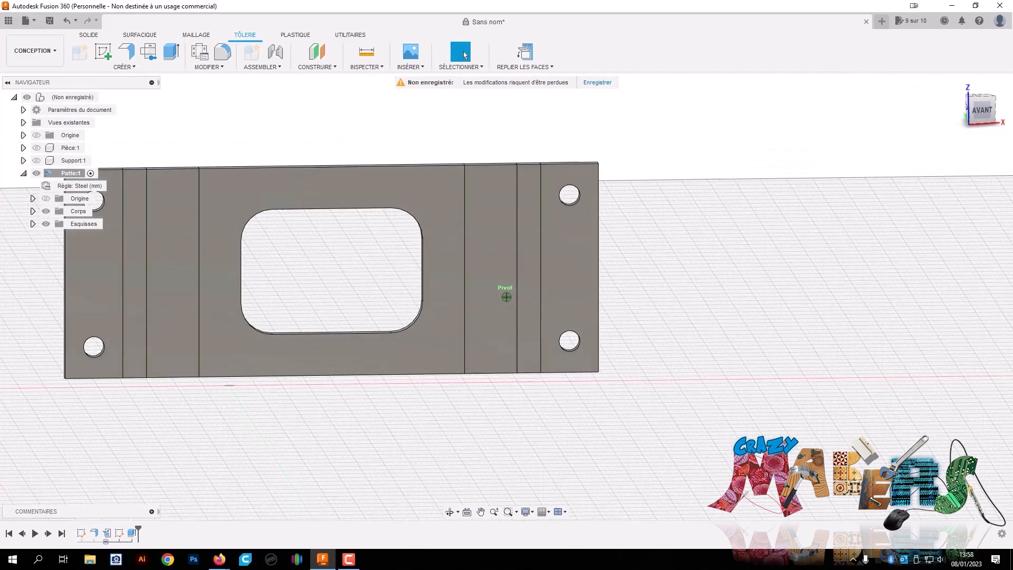
pyautogui.keyDown('shift'); pyautogui.moveTo(632, 237); pyautogui.dragTo(786, 251, button='middle'); pyautogui.keyUp('shift')
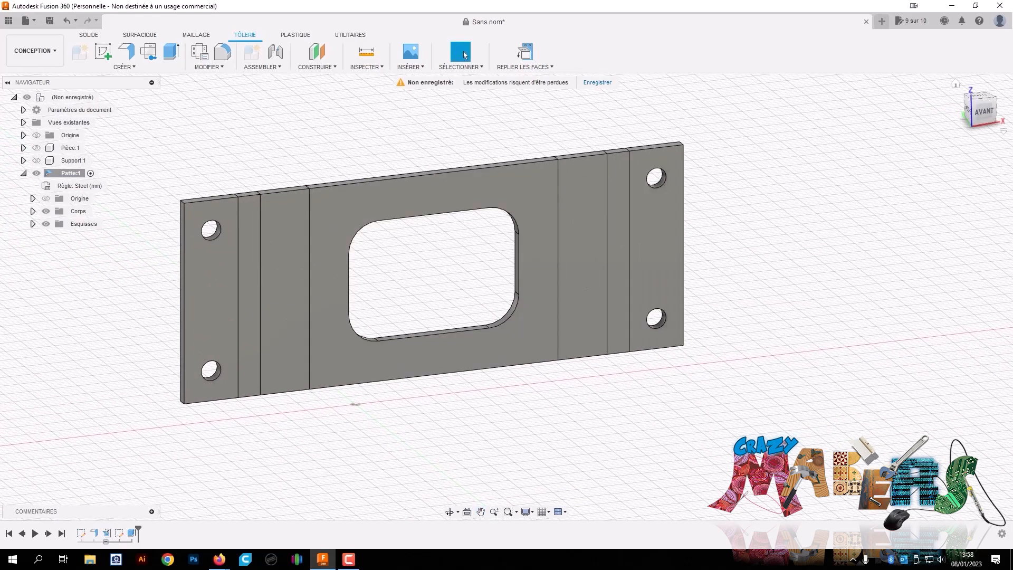
pyautogui.click(126, 71)
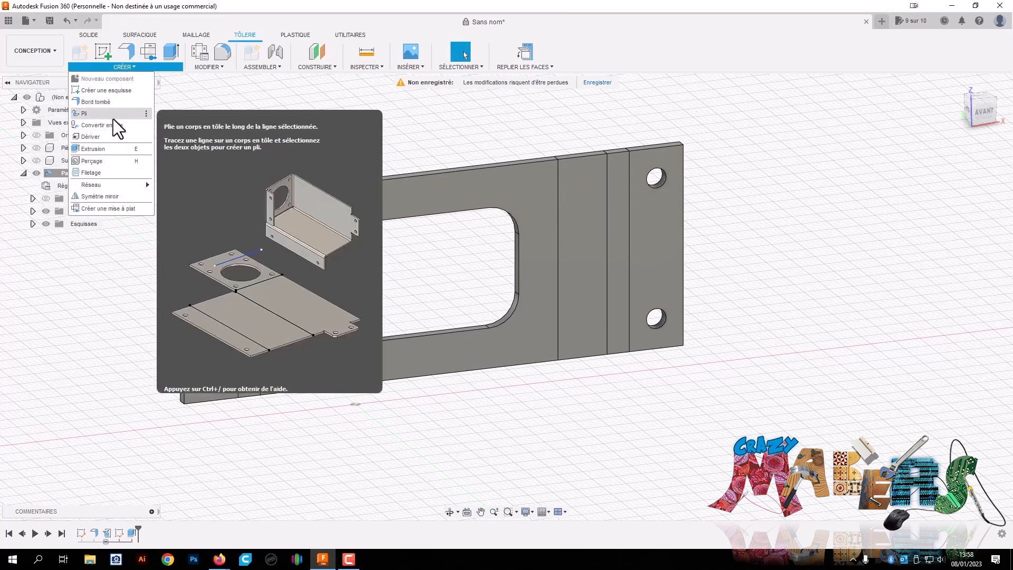
pyautogui.click(115, 115)
pyautogui.click(545, 290)
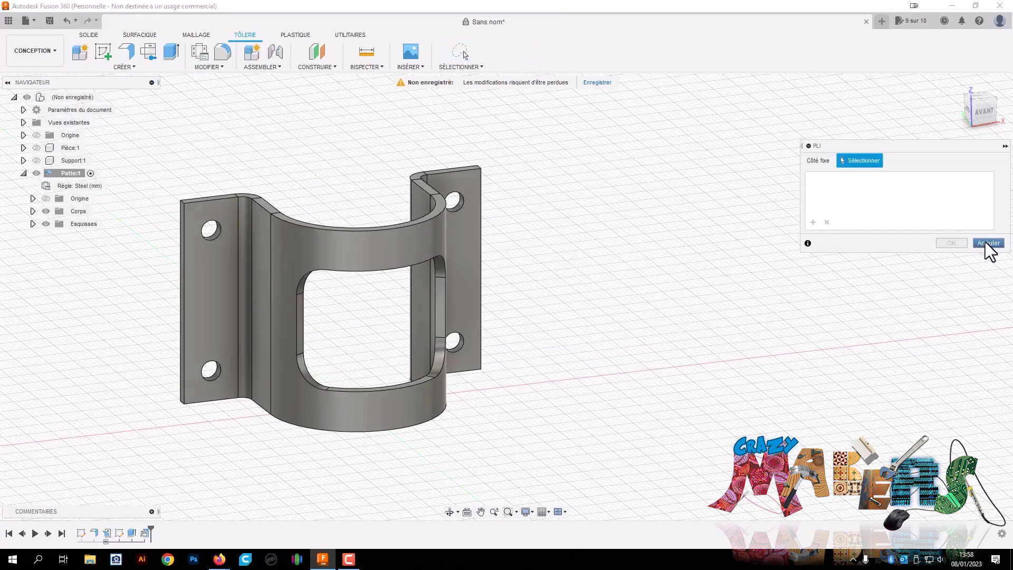
pyautogui.click(985, 242)
# Show the Support and Pièce components and activate the top-level assembly
pyautogui.moveTo(995, 113); pyautogui.dragTo(931, 105)
pyautogui.moveTo(692, 231); pyautogui.dragTo(866, 296, button='middle')
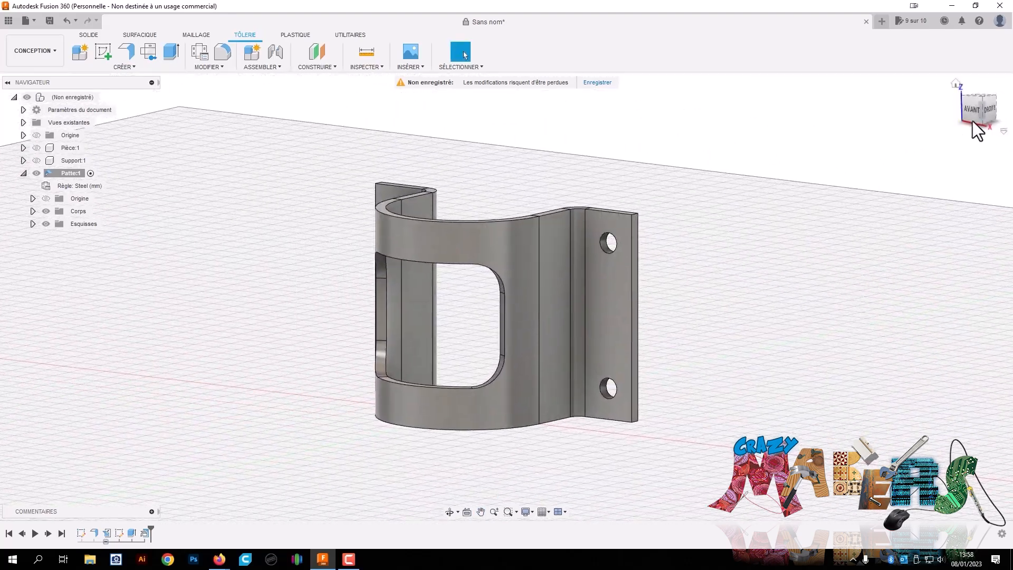
pyautogui.moveTo(983, 120); pyautogui.dragTo(992, 152)
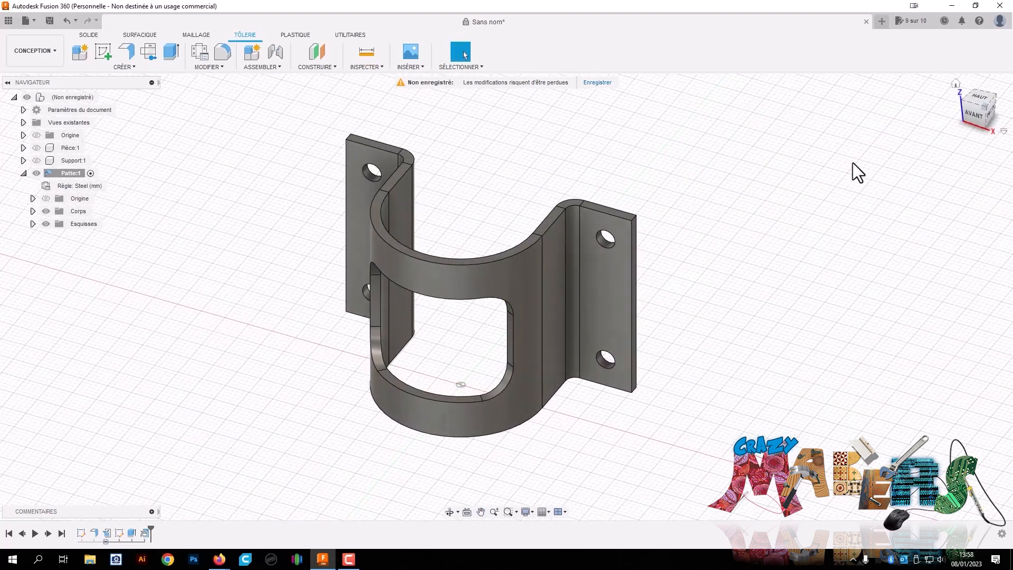
pyautogui.click(36, 160)
pyautogui.click(36, 147)
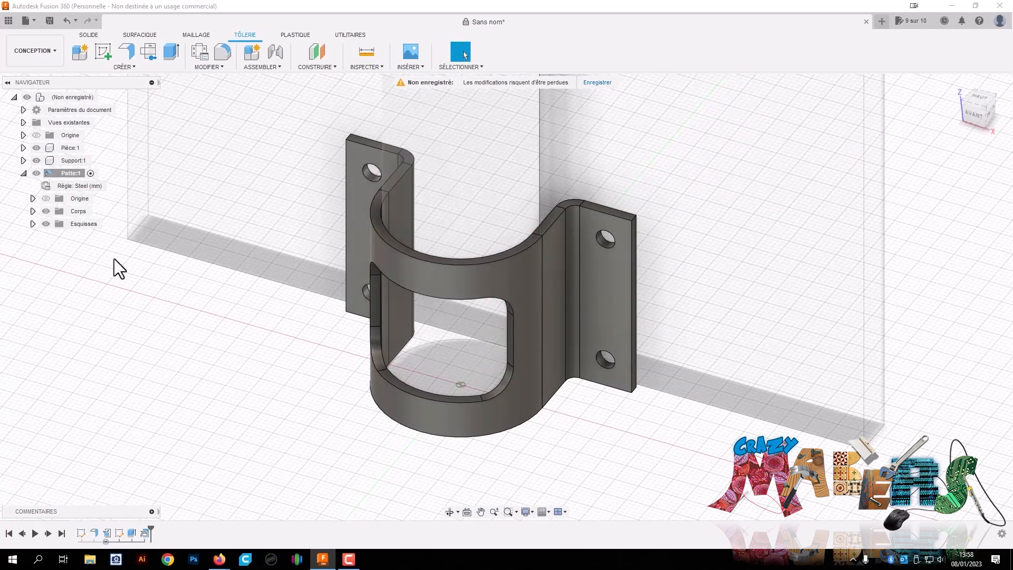
pyautogui.click(110, 97)
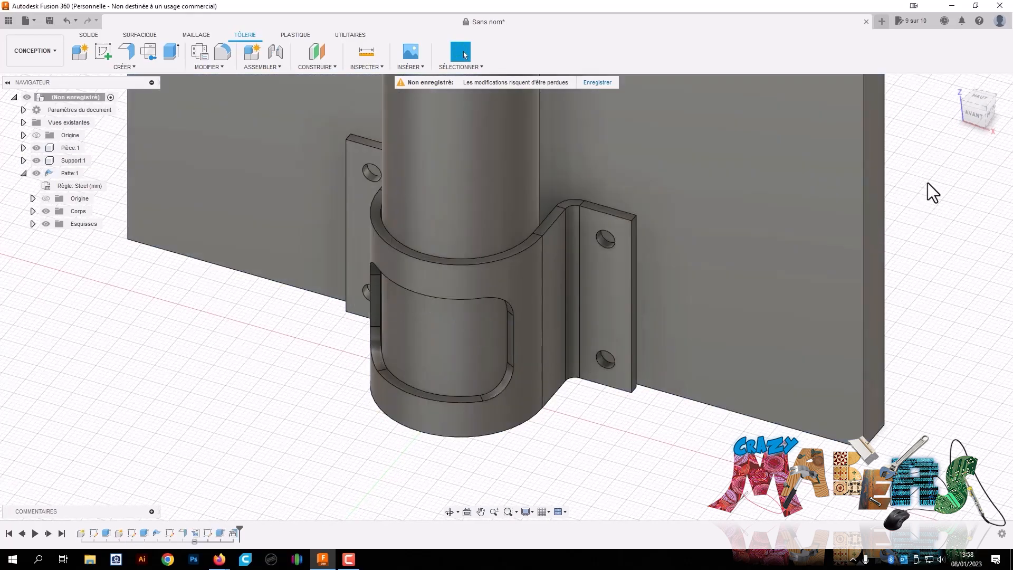
# Move the Patte component up along the cylinder by about 30 mm in Z
pyautogui.moveTo(980, 100)
pyautogui.mouseDown()
pyautogui.moveTo(926, 126)
pyautogui.moveTo(921, 165)
pyautogui.moveTo(923, 144)
pyautogui.moveTo(959, 105)
pyautogui.moveTo(997, 91)
pyautogui.moveTo(975, 109)
pyautogui.moveTo(962, 104)
pyautogui.mouseUp()
pyautogui.moveTo(778, 359); pyautogui.dragTo(717, 453, button='middle')
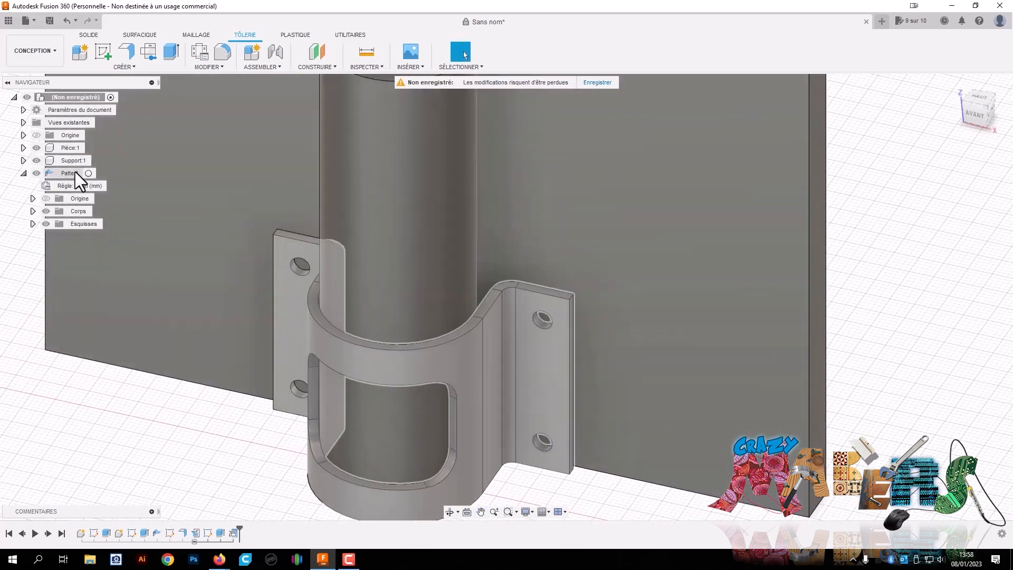
pyautogui.rightClick(75, 172)
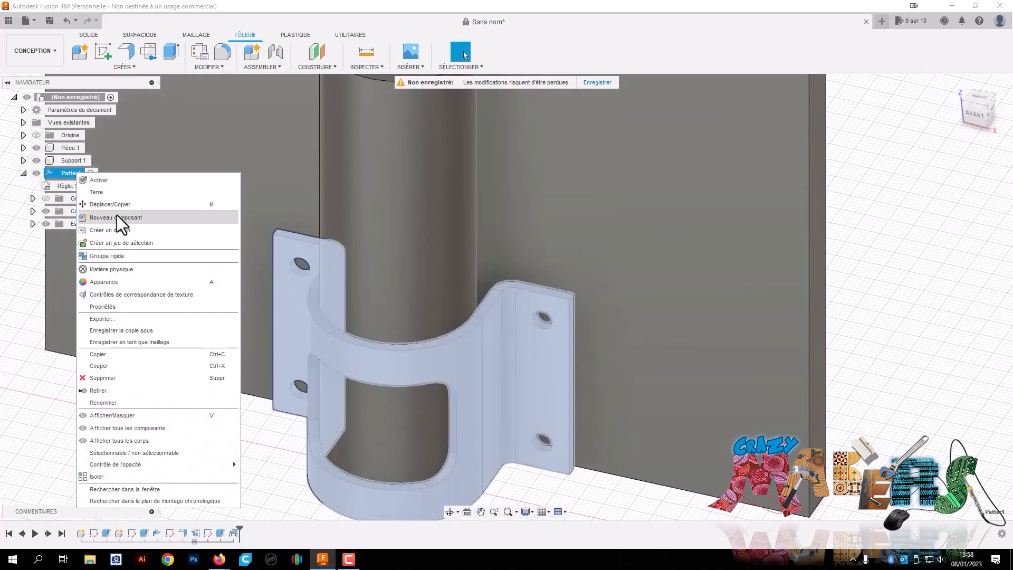
pyautogui.click(117, 204)
pyautogui.moveTo(402, 356); pyautogui.dragTo(396, 226)
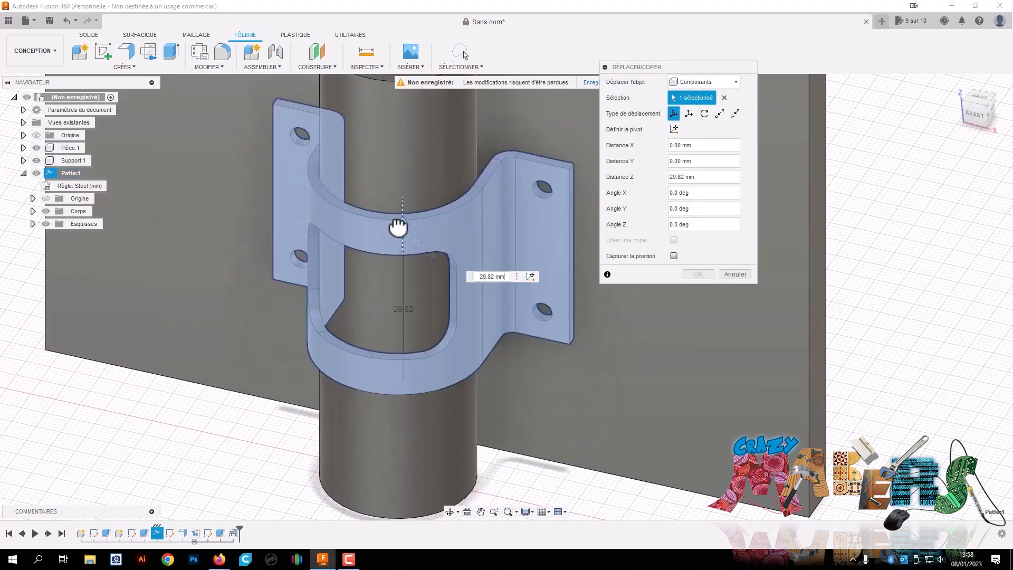
pyautogui.click(702, 273)
pyautogui.scroll(-5, 927, 242)
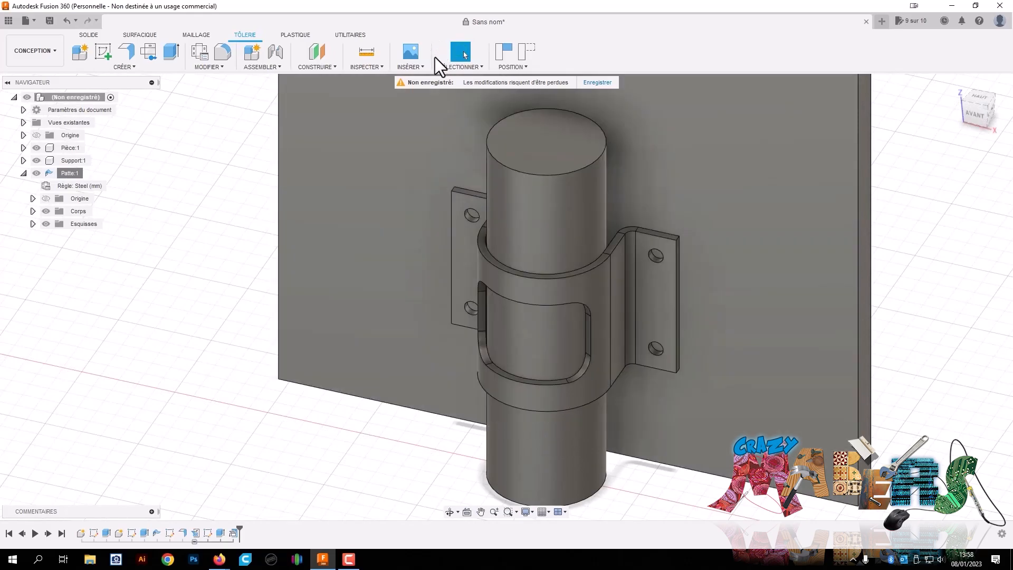
pyautogui.click(421, 68)
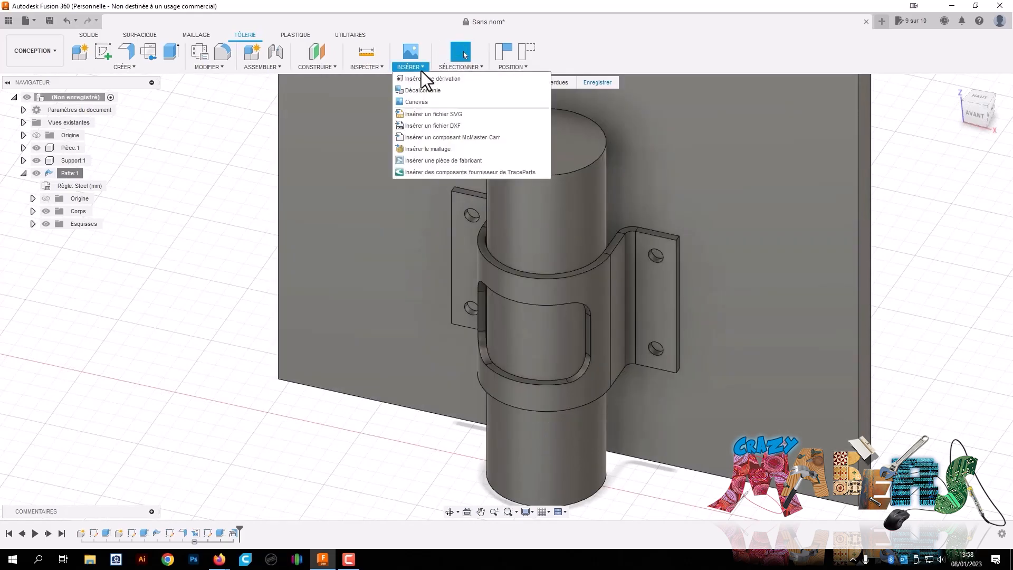
pyautogui.click(463, 136)
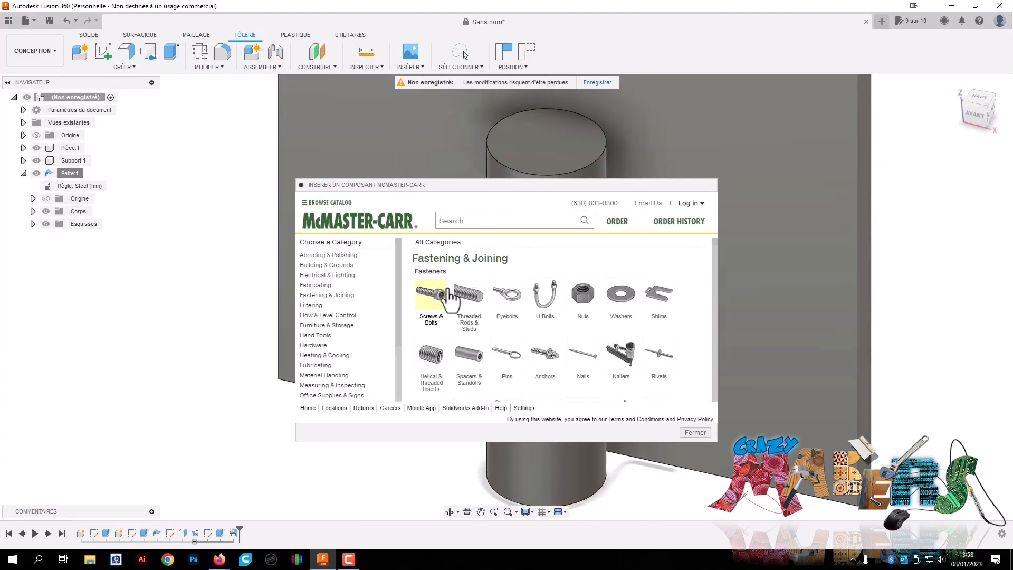
pyautogui.click(435, 305)
pyautogui.scroll(-3, 479, 358)
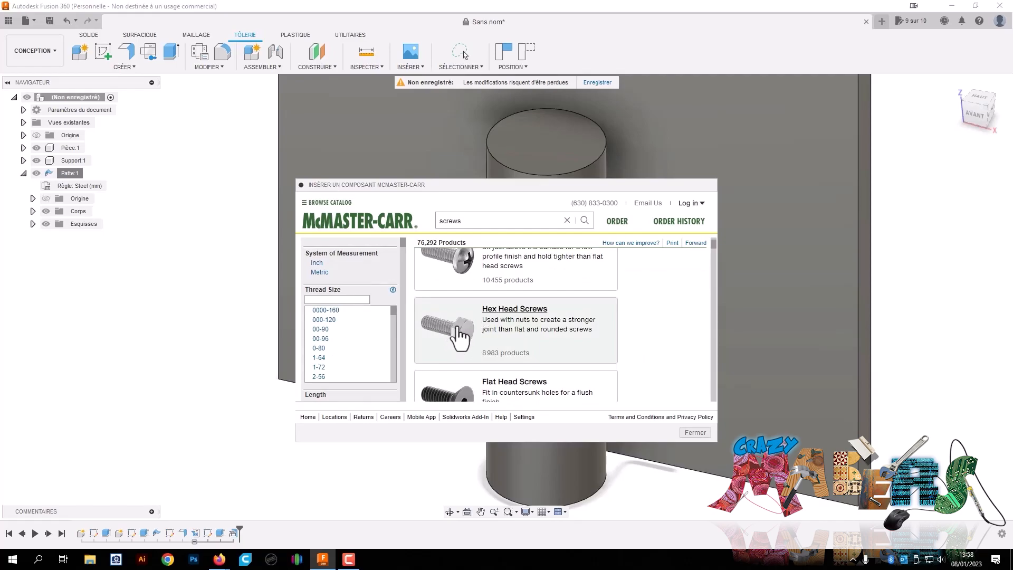
pyautogui.click(459, 336)
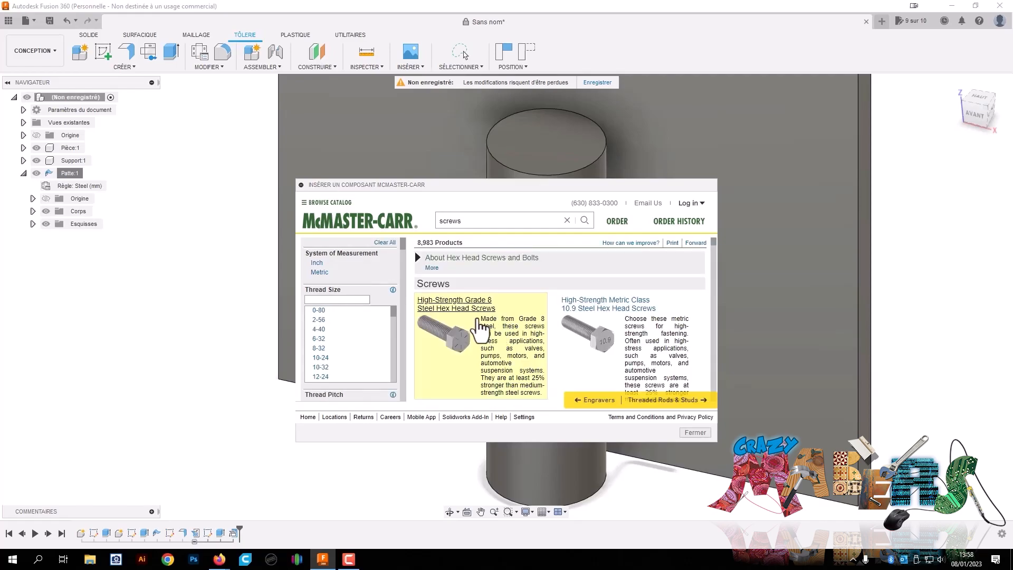
pyautogui.scroll(-1, 471, 319)
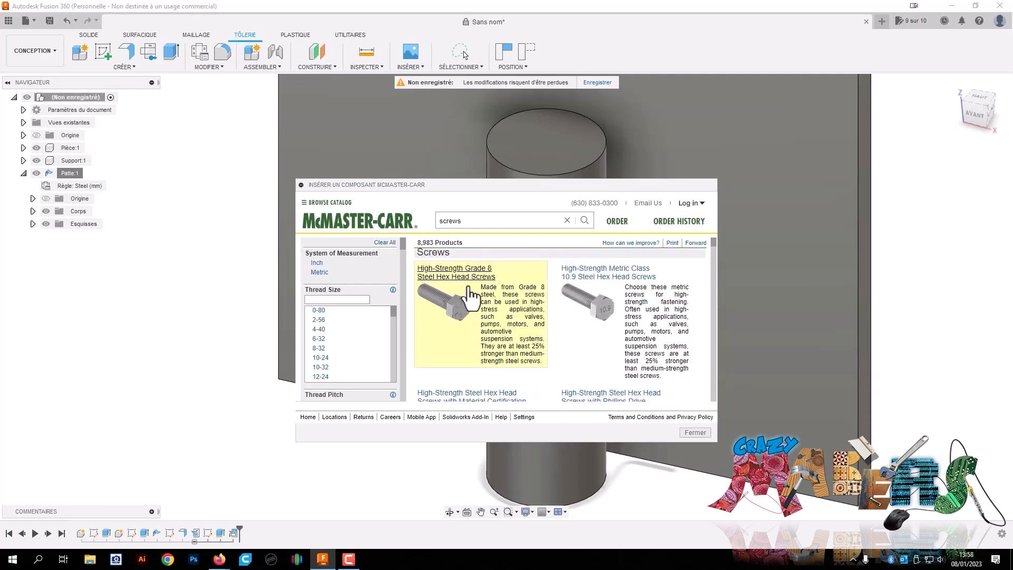
pyautogui.click(471, 297)
pyautogui.scroll(-6, 338, 350)
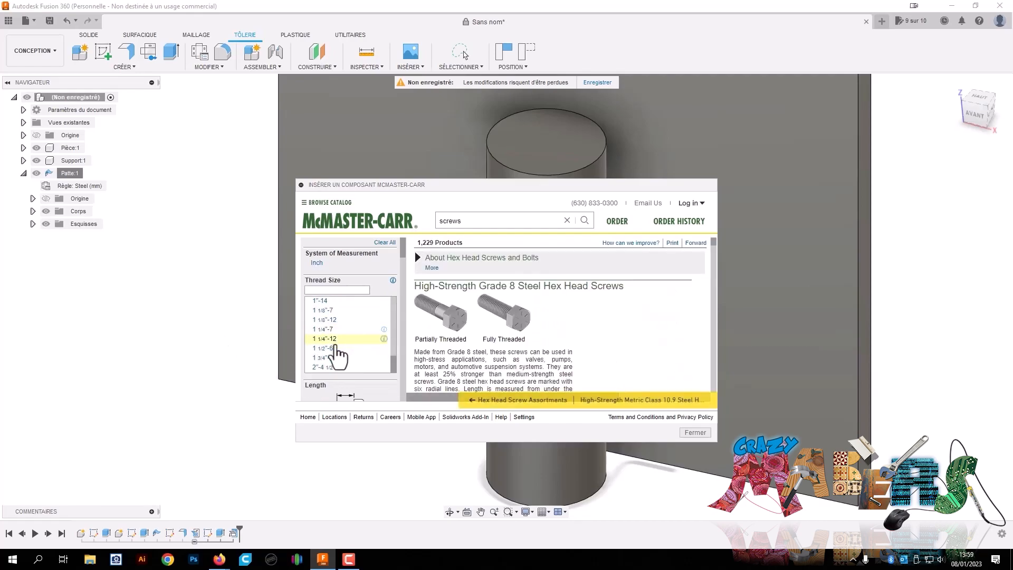
pyautogui.scroll(-4, 338, 351)
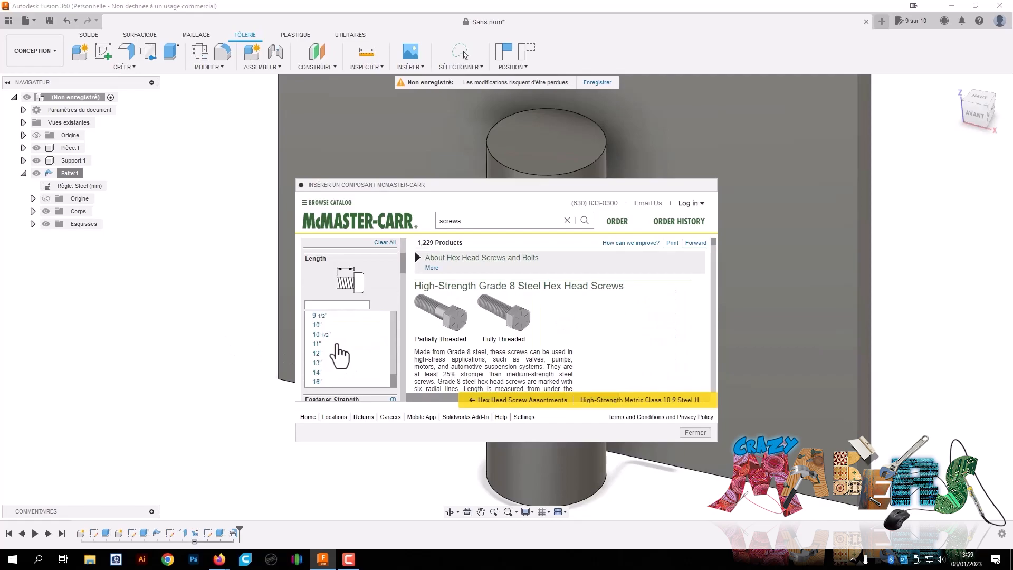
pyautogui.scroll(1, 339, 357)
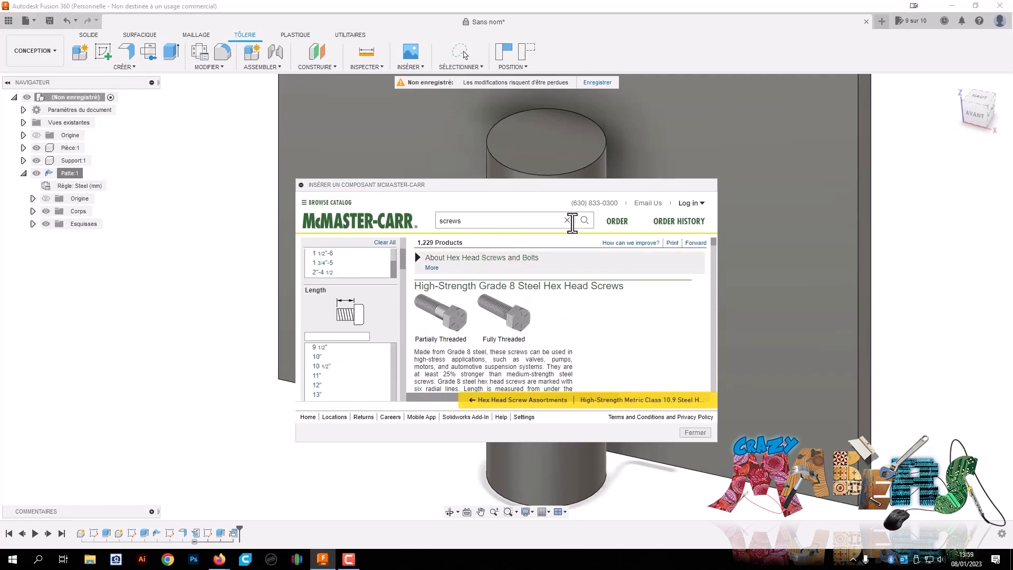
pyautogui.scroll(5, 337, 268)
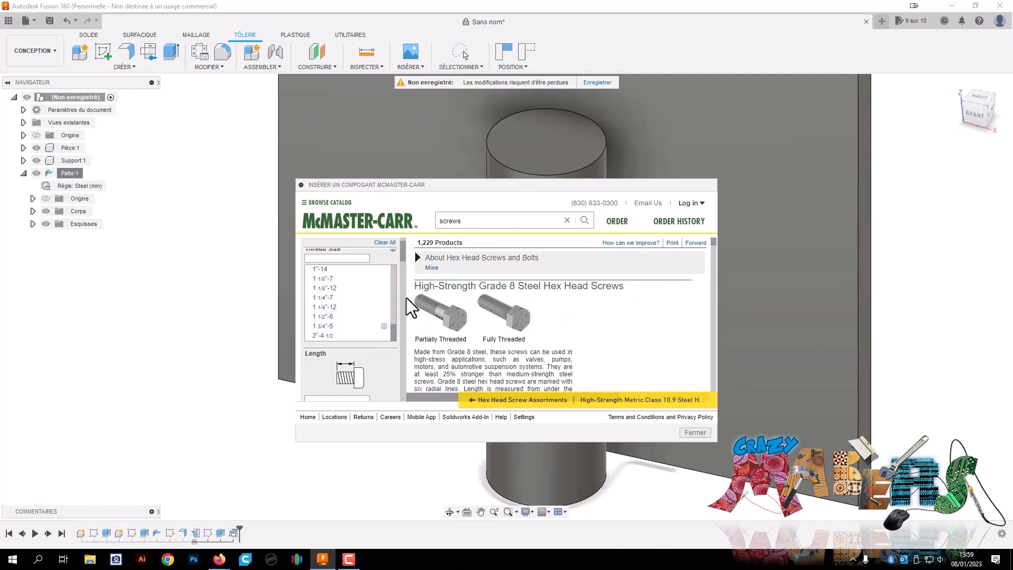
pyautogui.scroll(2, 385, 325)
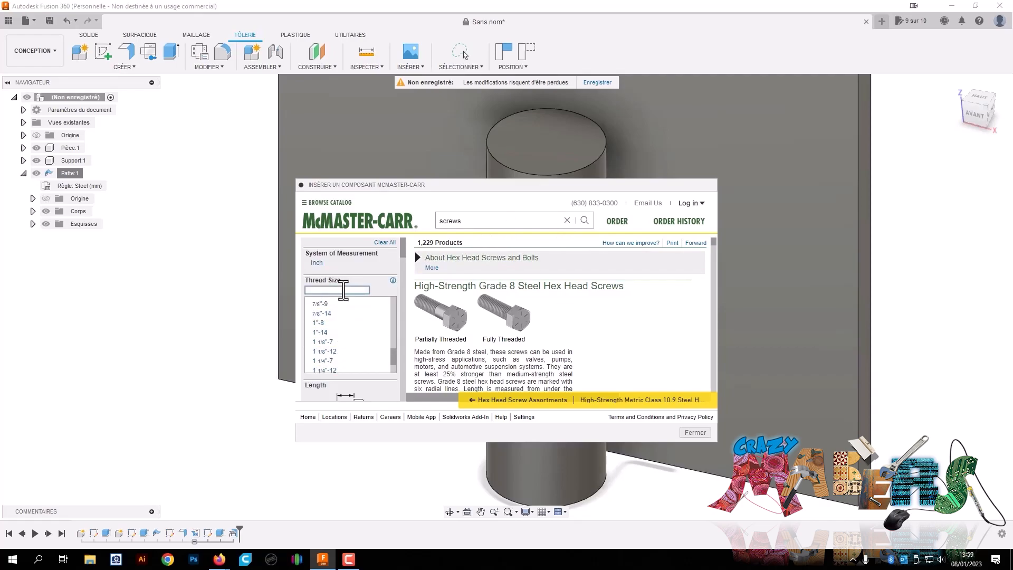
pyautogui.click(316, 263)
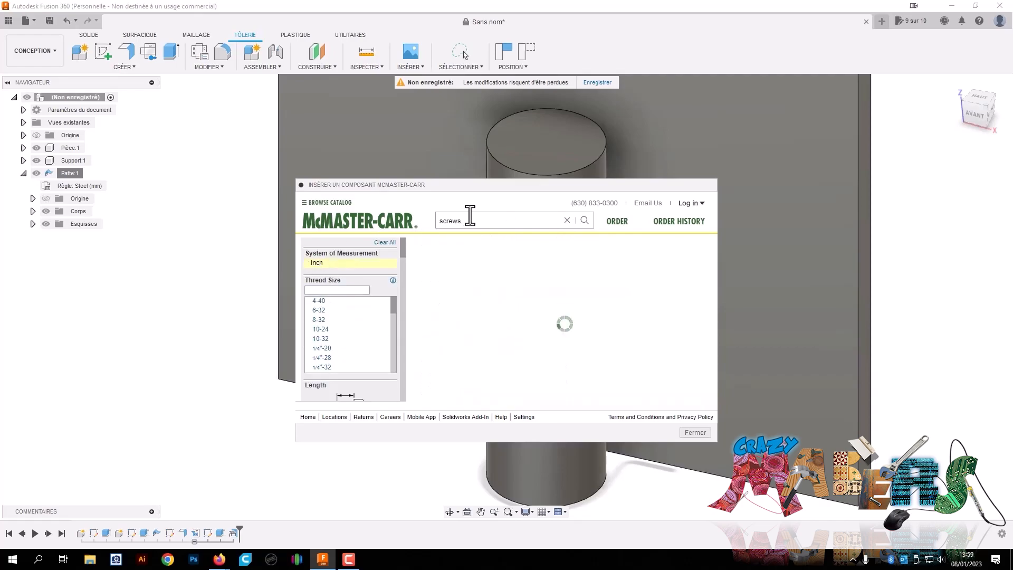
pyautogui.click(695, 432)
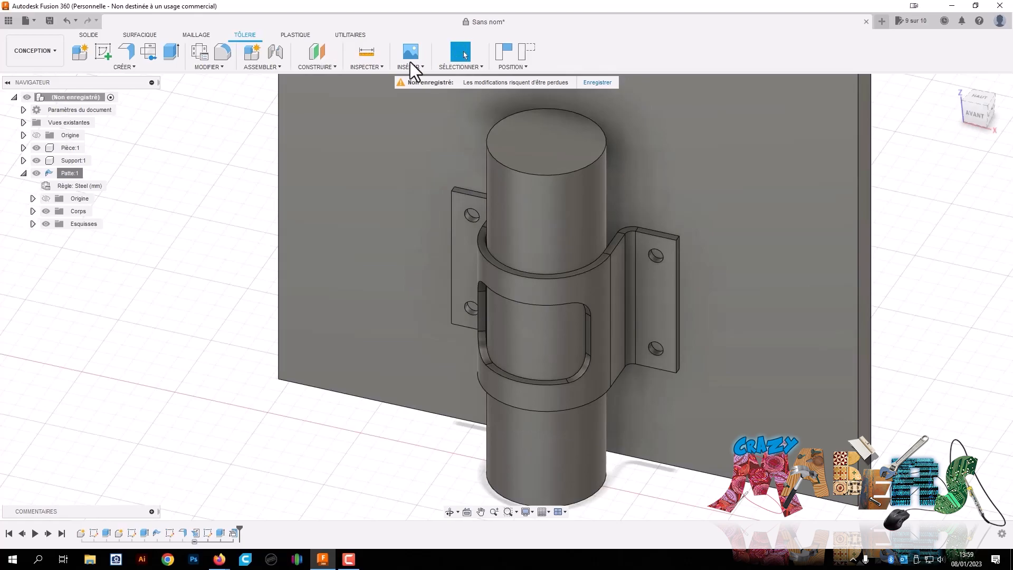
# Browse the McMaster-Carr component catalogue for screws and bolts and filter them to M4 thread size
pyautogui.click(425, 67)
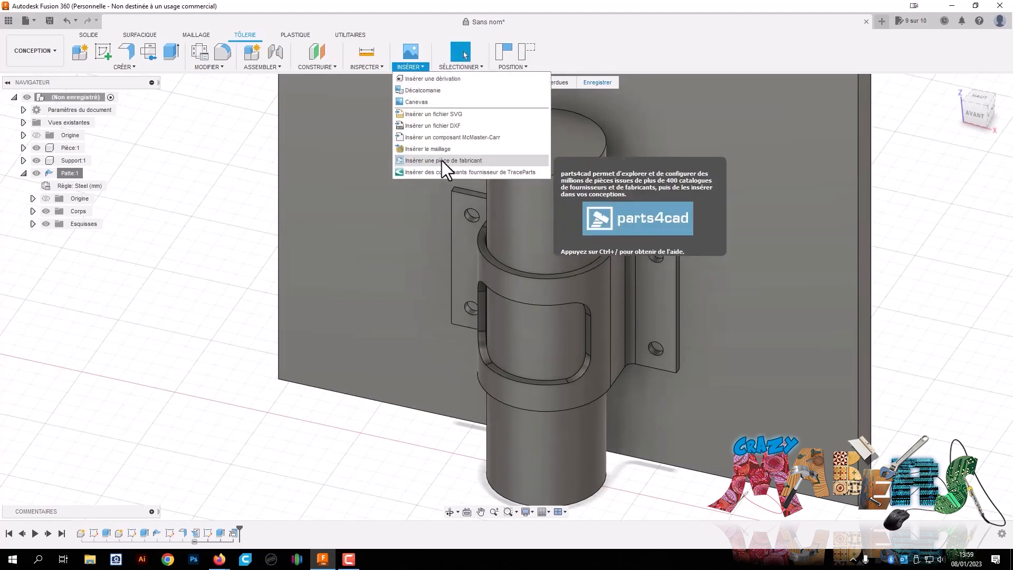
pyautogui.click(456, 137)
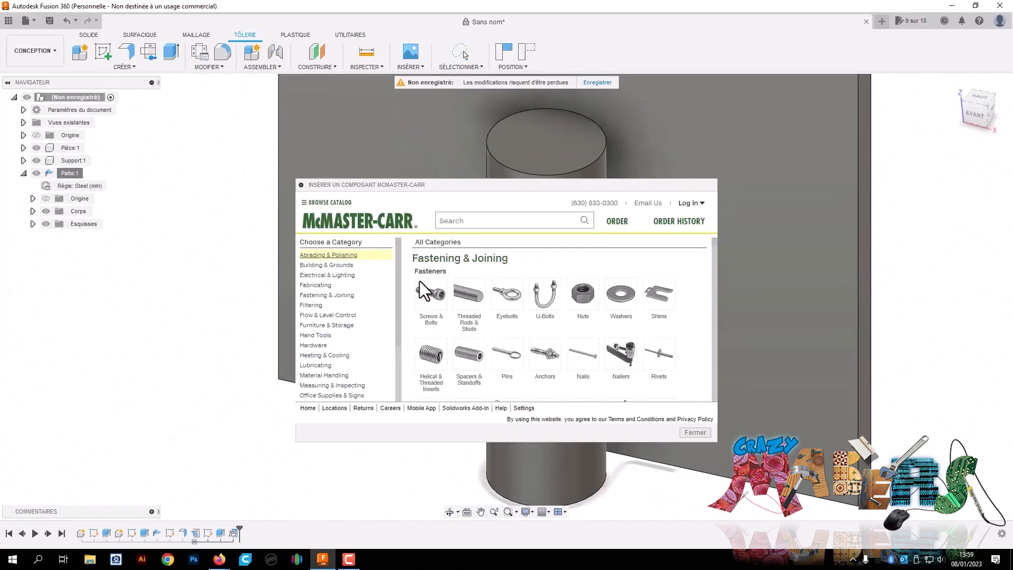
pyautogui.click(441, 300)
pyautogui.scroll(-5, 348, 348)
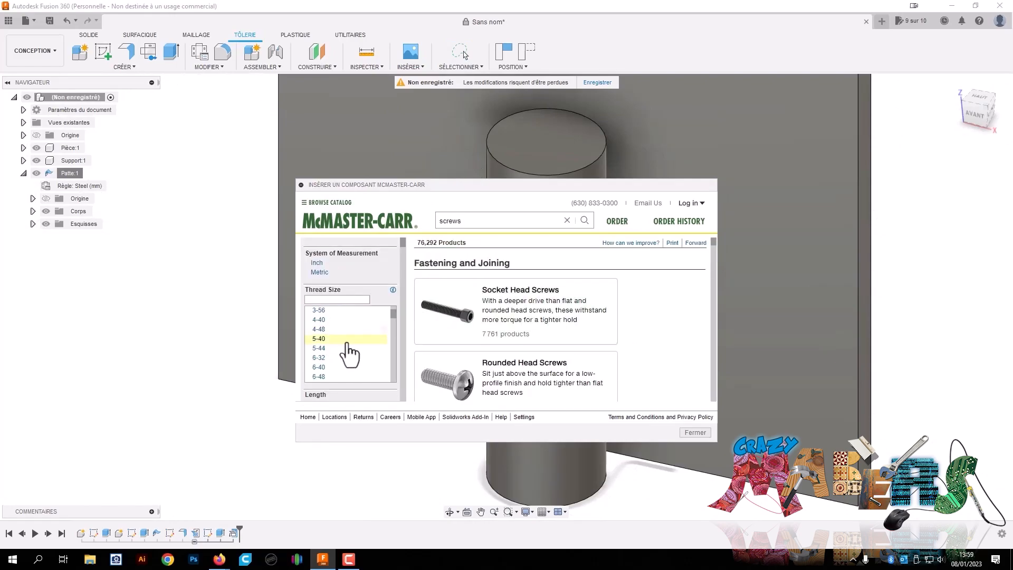
pyautogui.scroll(-10, 348, 348)
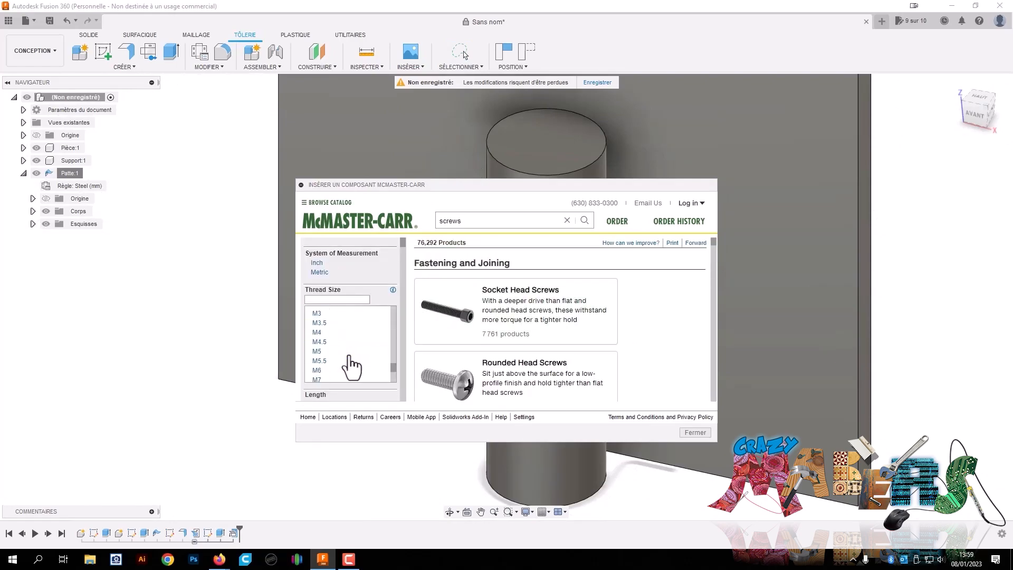
pyautogui.scroll(1, 332, 327)
pyautogui.click(334, 337)
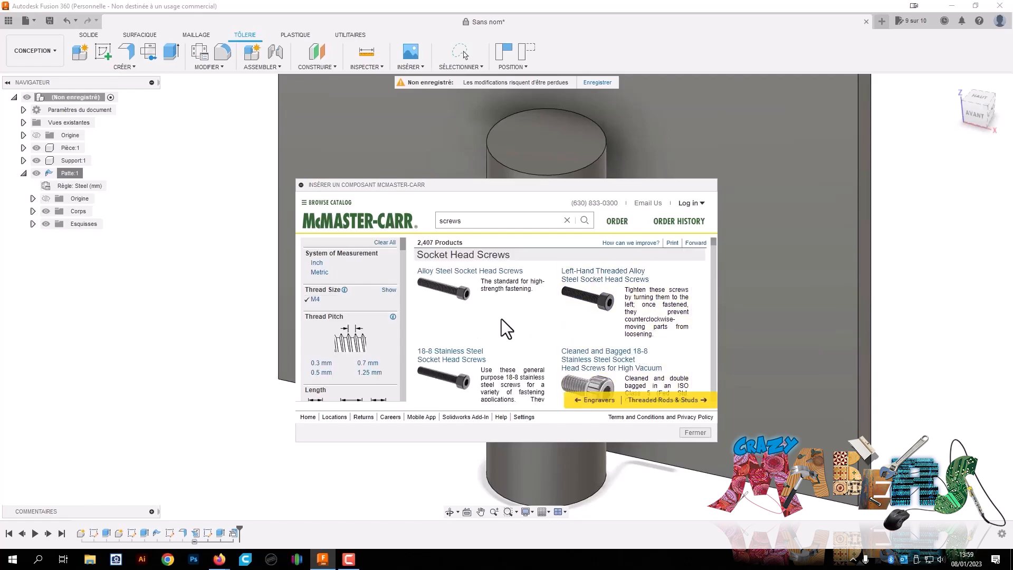
# Narrow the M4 screws to hex heads and choose the fully threaded Medium-Strength Metric Class 8.8 Steel type
pyautogui.scroll(-6, 506, 328)
pyautogui.scroll(-8, 528, 358)
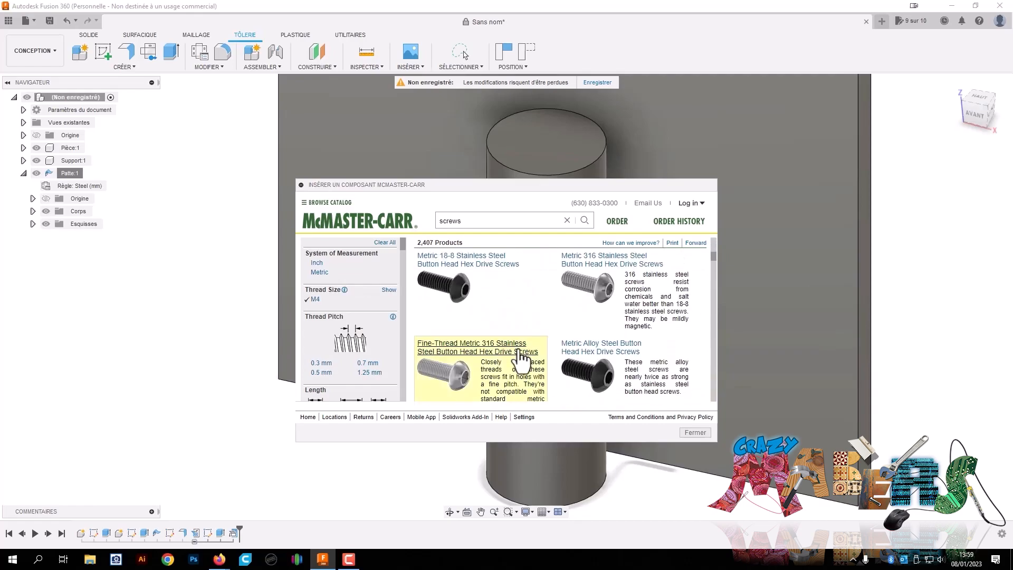
pyautogui.scroll(3, 501, 348)
pyautogui.scroll(1, 469, 338)
pyautogui.scroll(-5, 369, 327)
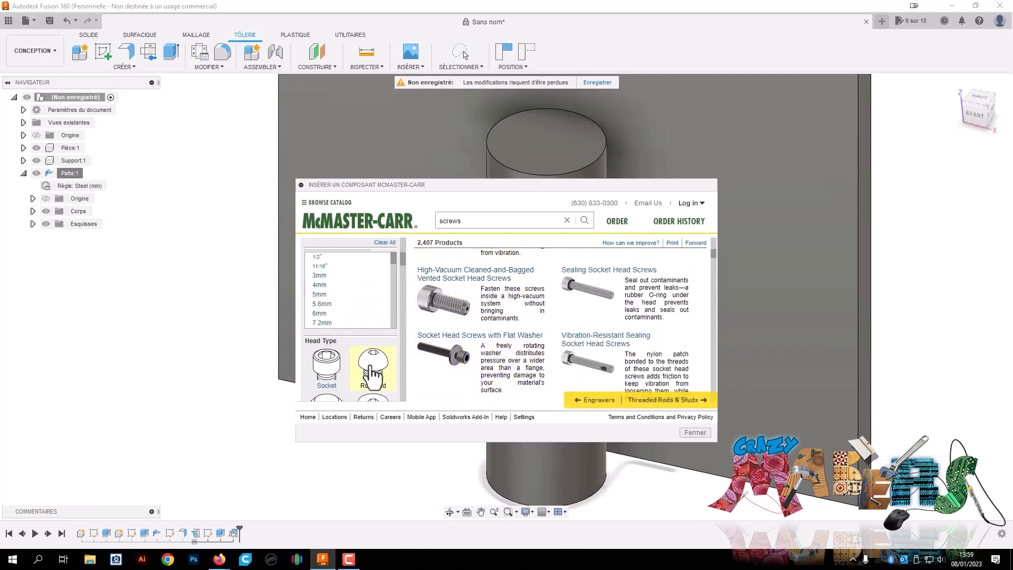
pyautogui.scroll(-3, 365, 349)
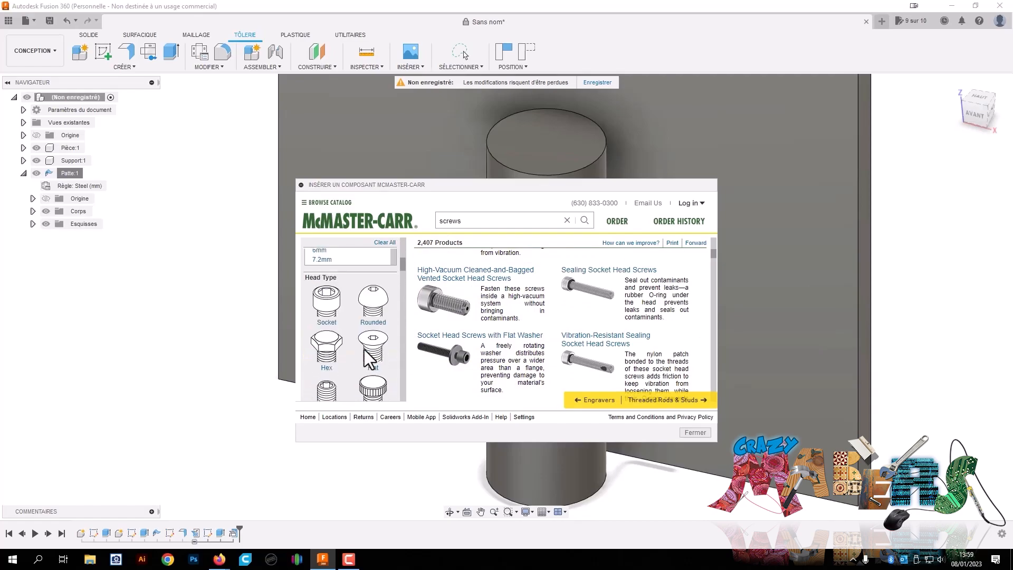
pyautogui.click(327, 349)
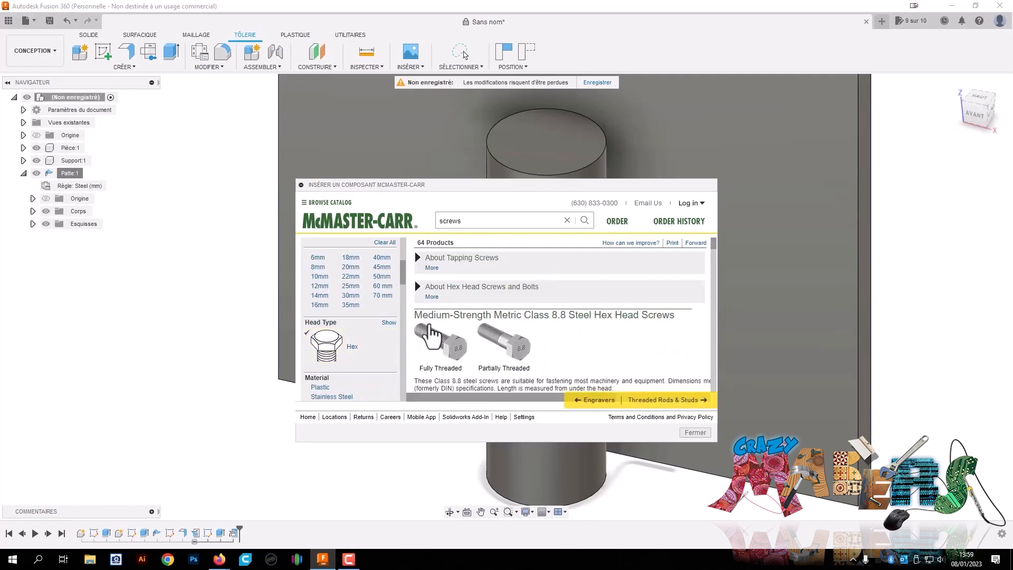
pyautogui.click(447, 348)
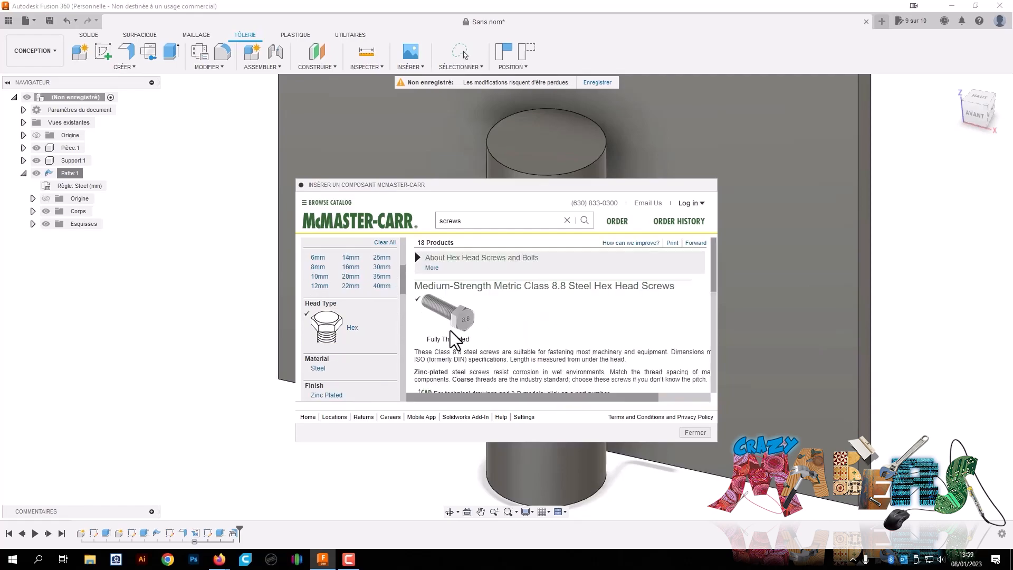
# Insert the 16 mm long M4 x 0.7 mm Class 8.8 steel hex screw into the assembly as a 3-D STEP model
pyautogui.scroll(-1, 528, 324)
pyautogui.scroll(-3, 564, 325)
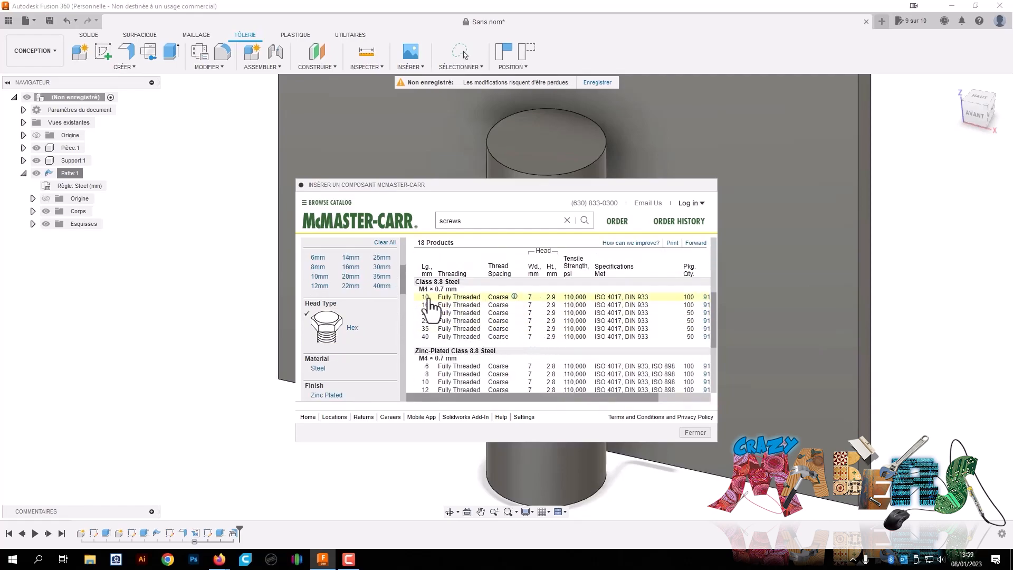
pyautogui.click(479, 311)
pyautogui.click(645, 346)
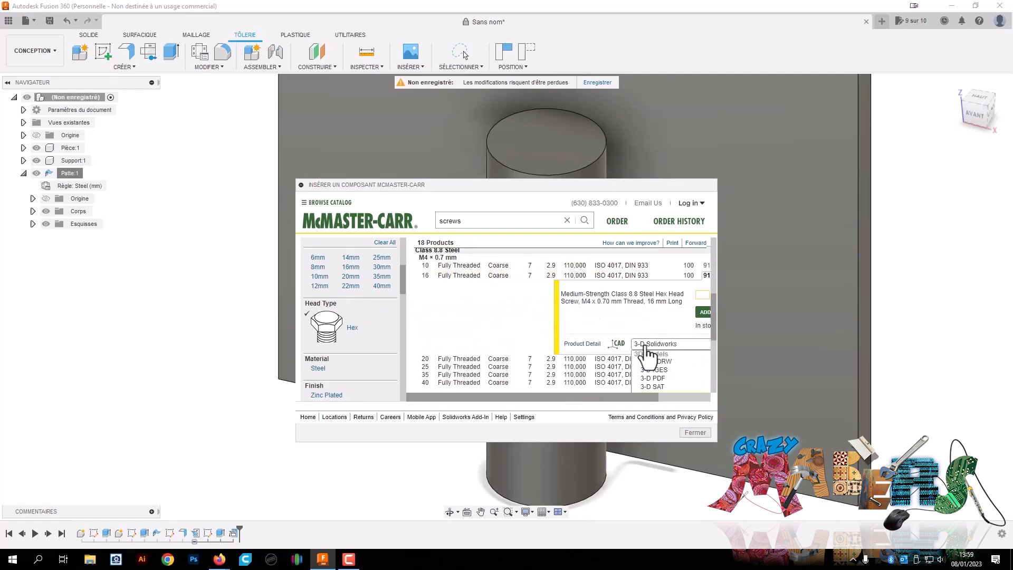
pyautogui.scroll(-1, 670, 390)
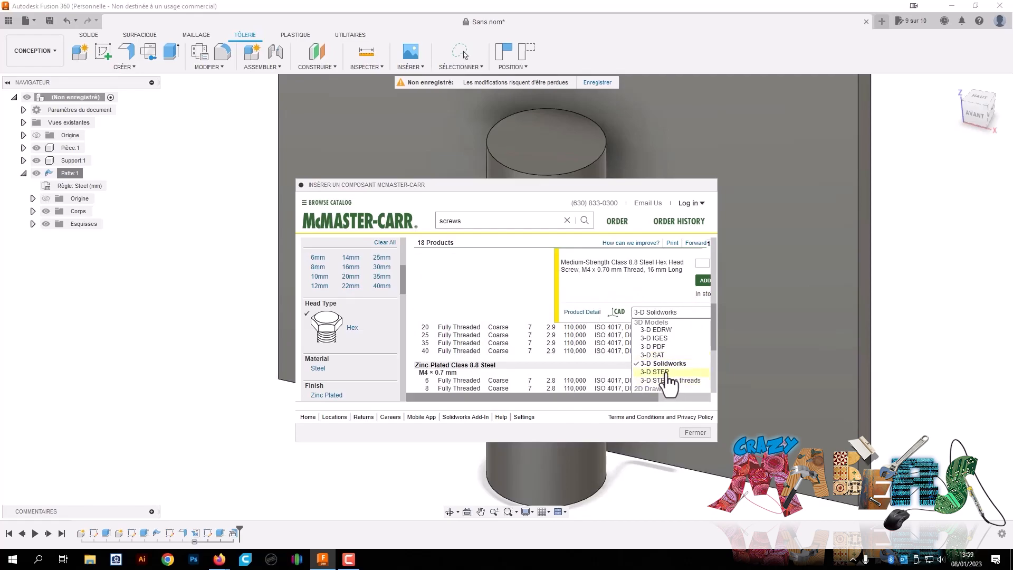
pyautogui.click(656, 372)
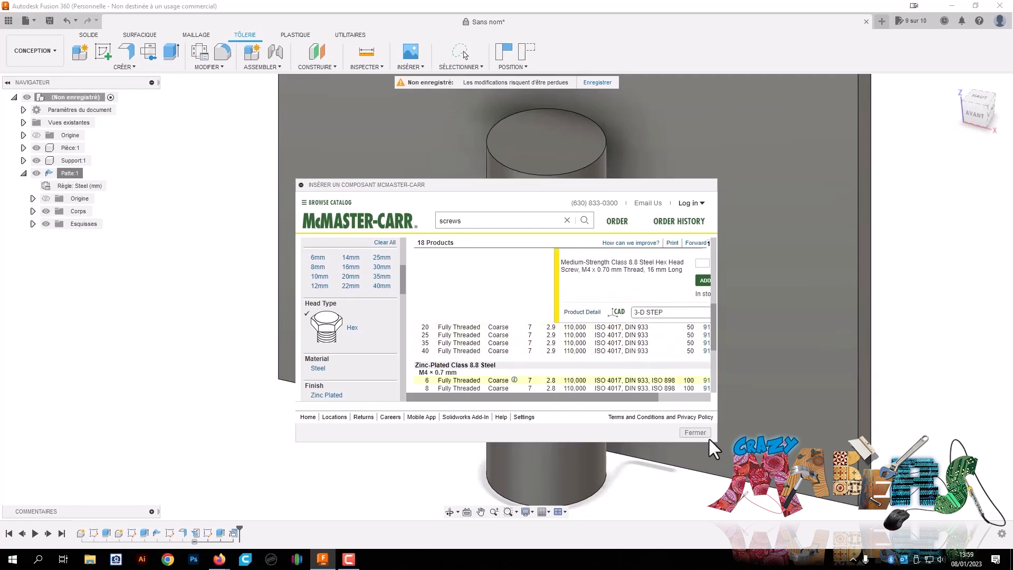
pyautogui.moveTo(653, 396); pyautogui.dragTo(707, 396)
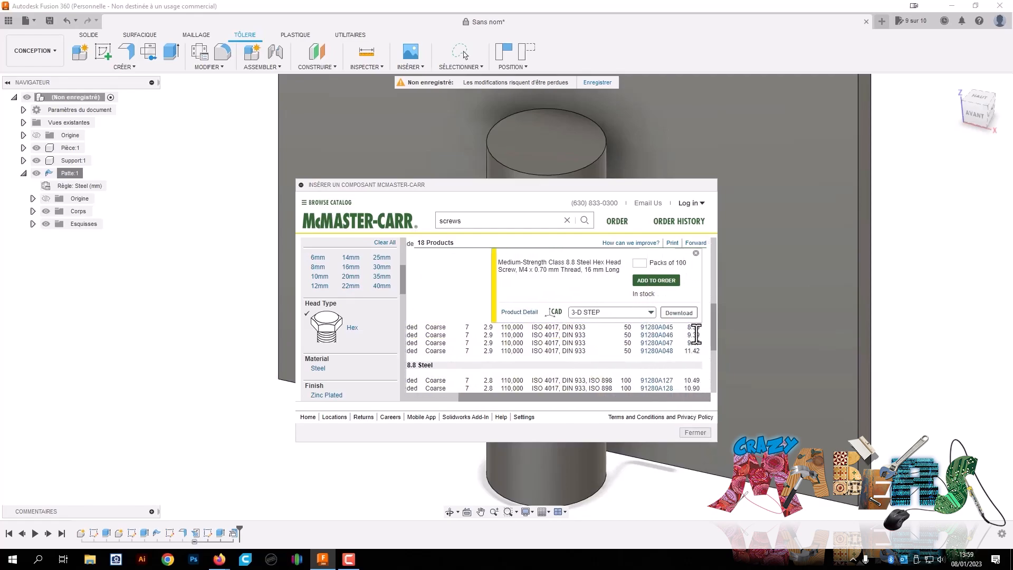
pyautogui.click(678, 313)
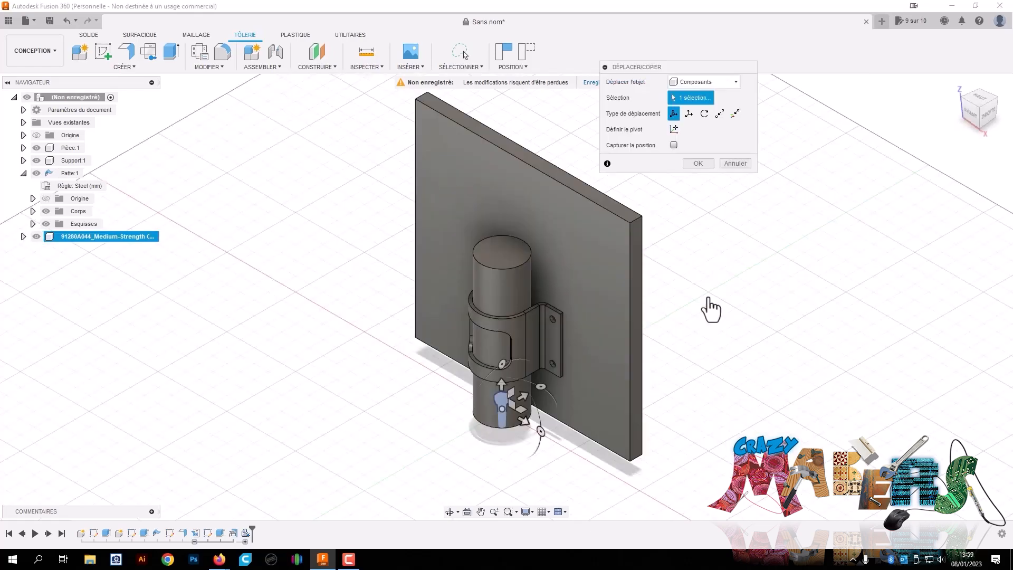
# Move the inserted screw out of the cylinder and lay it horizontally in front of the plate
pyautogui.moveTo(519, 415); pyautogui.dragTo(484, 463)
pyautogui.press('Return')
pyautogui.press('Return')
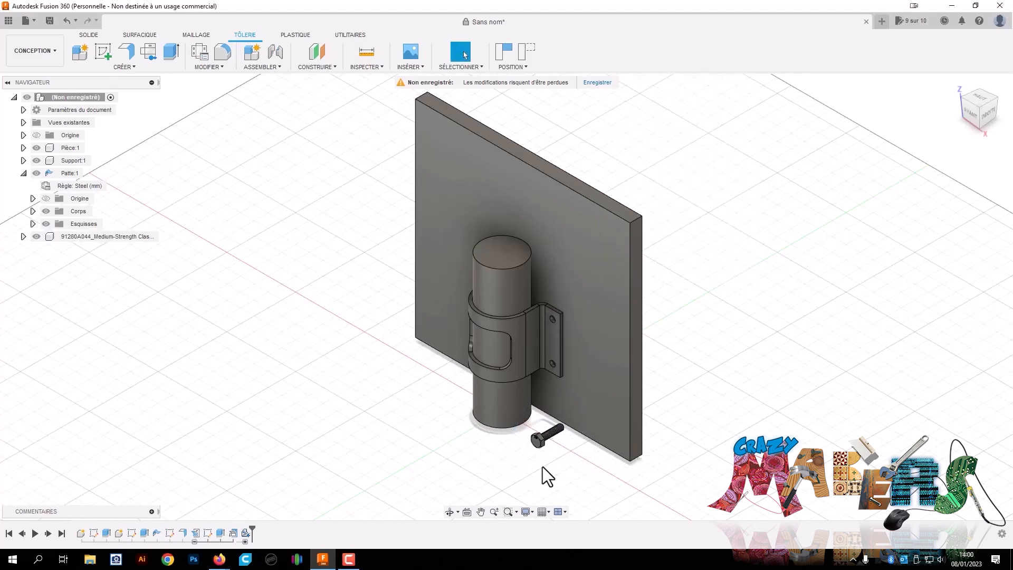
# Joint the centre of the screw head's underside to the lower hole on the bracket's right flange
pyautogui.click(988, 113)
pyautogui.scroll(10, 463, 477)
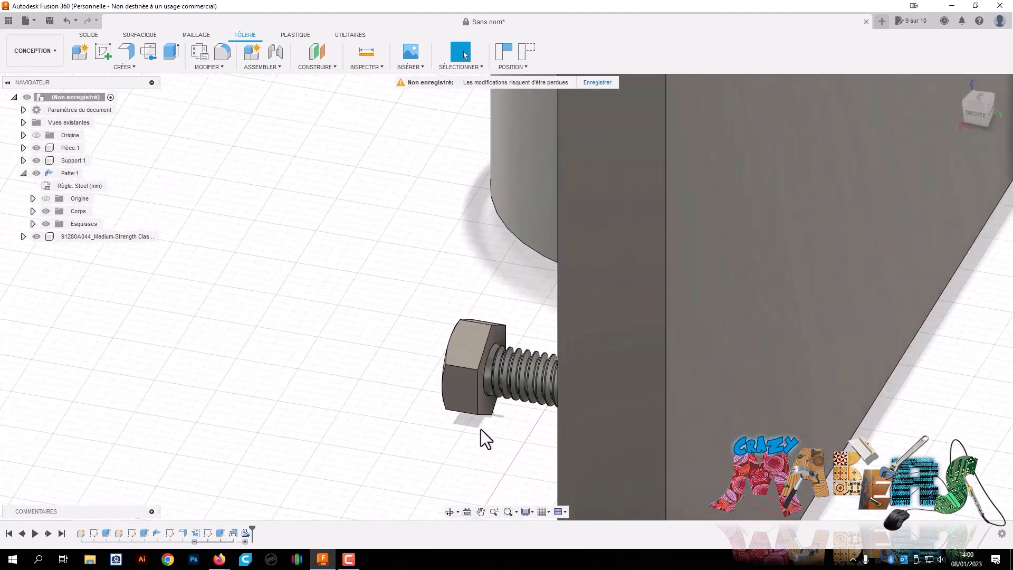
pyautogui.scroll(1, 481, 429)
pyautogui.press('j')
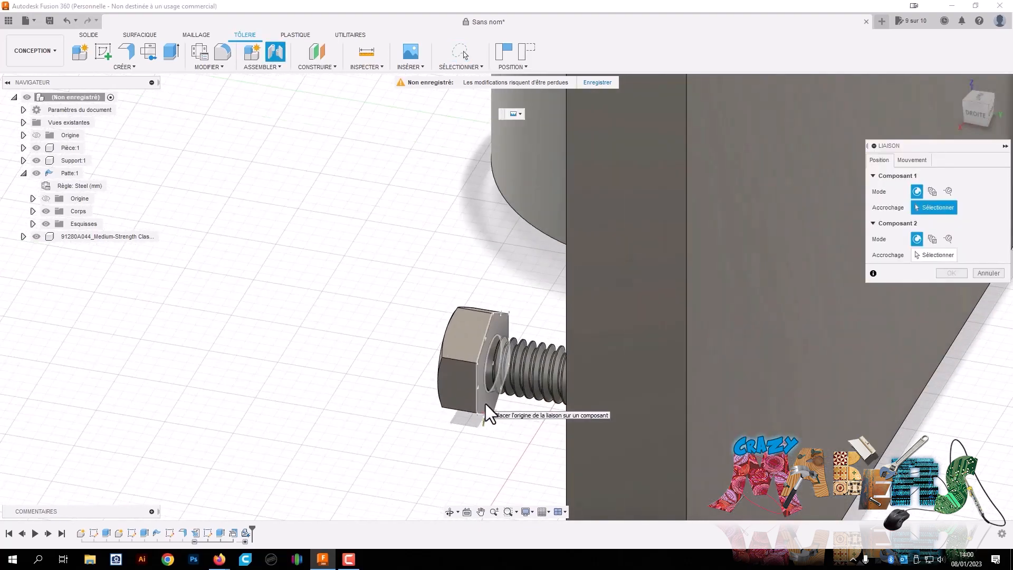
pyautogui.click(491, 362)
pyautogui.moveTo(974, 115); pyautogui.dragTo(1000, 95)
pyautogui.scroll(-5, 657, 210)
pyautogui.moveTo(655, 235); pyautogui.dragTo(657, 324, button='middle')
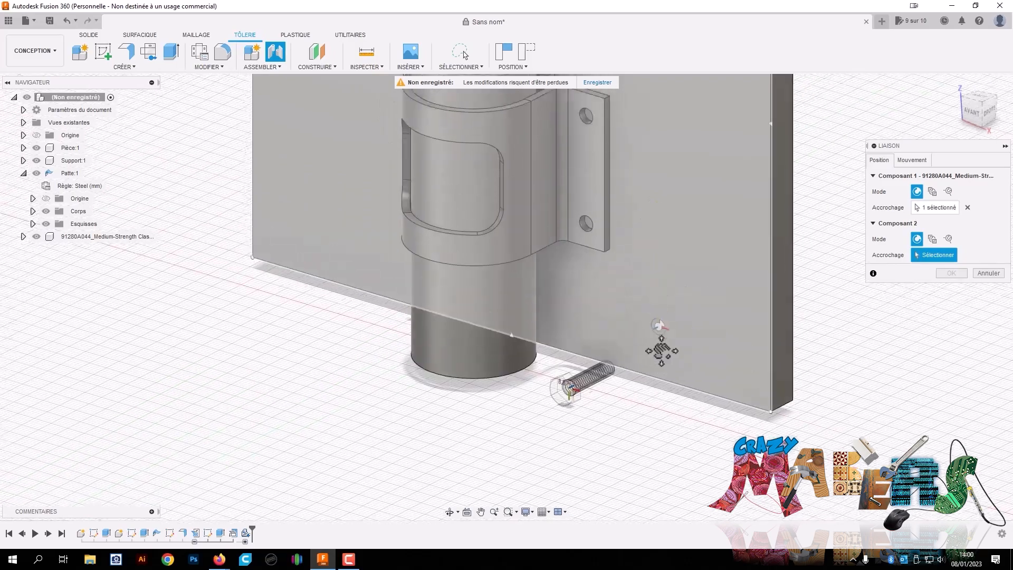
pyautogui.scroll(5, 596, 246)
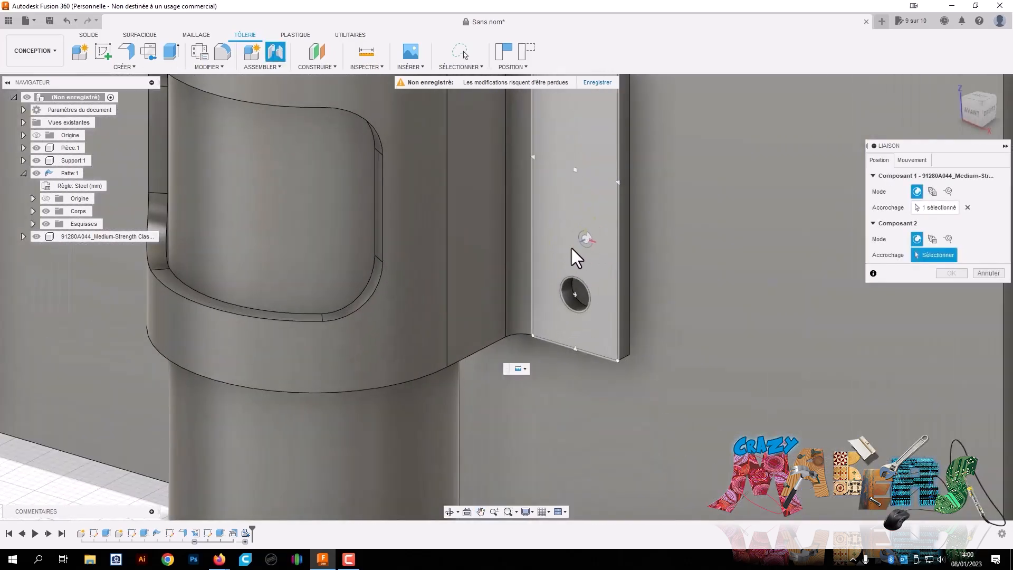
pyautogui.click(575, 292)
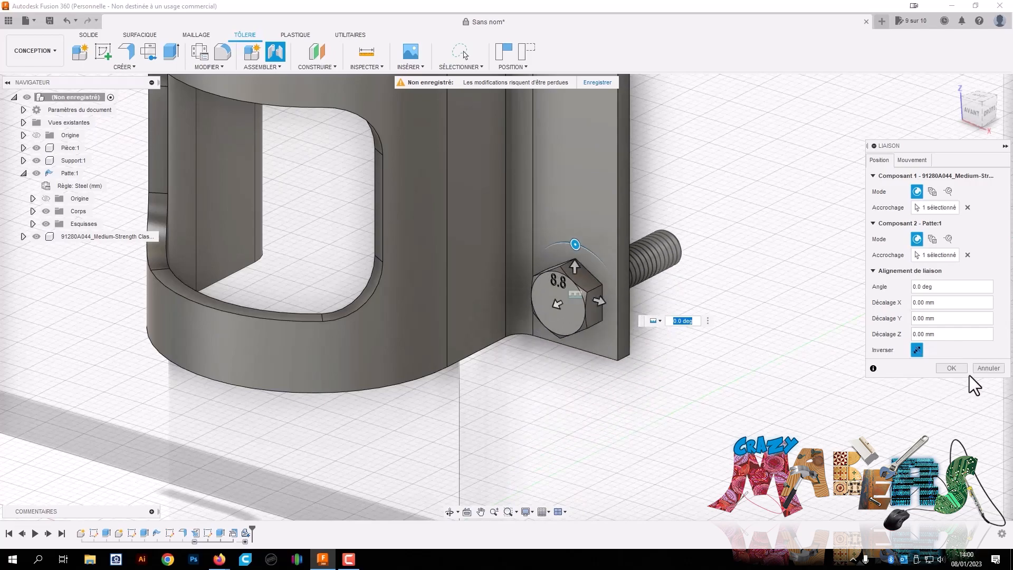
pyautogui.click(948, 367)
# Examine the screw's fit in the bracket flange and the overall assembly from several angles
pyautogui.click(975, 120)
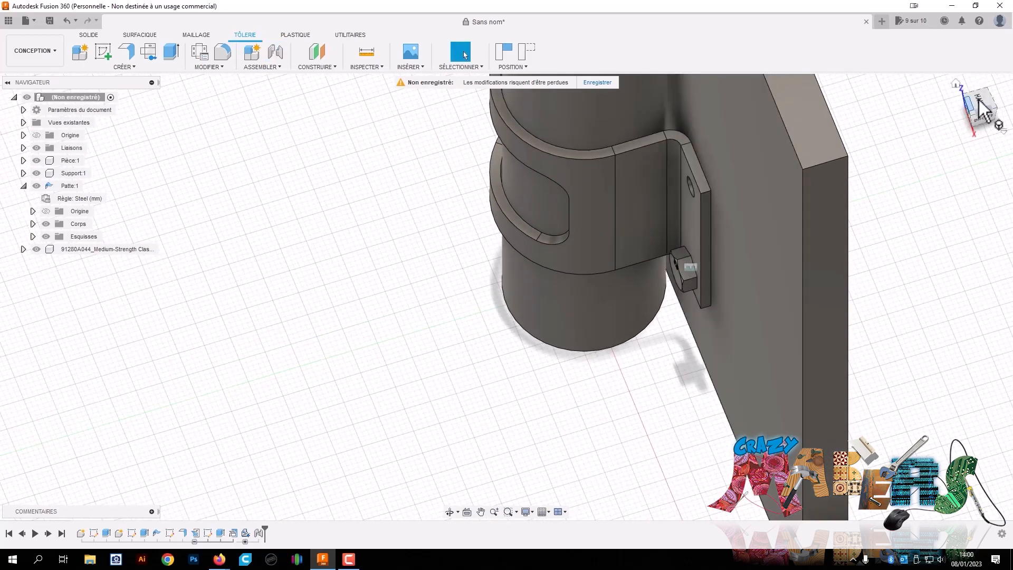
pyautogui.moveTo(979, 102)
pyautogui.mouseDown()
pyautogui.moveTo(928, 103)
pyautogui.moveTo(984, 105)
pyautogui.mouseUp()
pyautogui.scroll(-1, 758, 182)
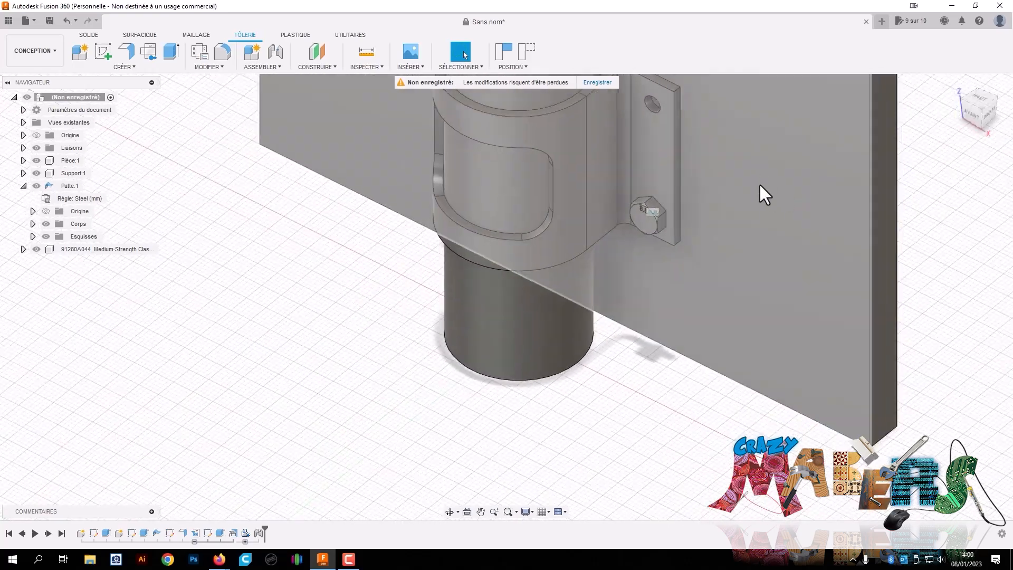
pyautogui.moveTo(758, 185); pyautogui.dragTo(726, 364, button='middle')
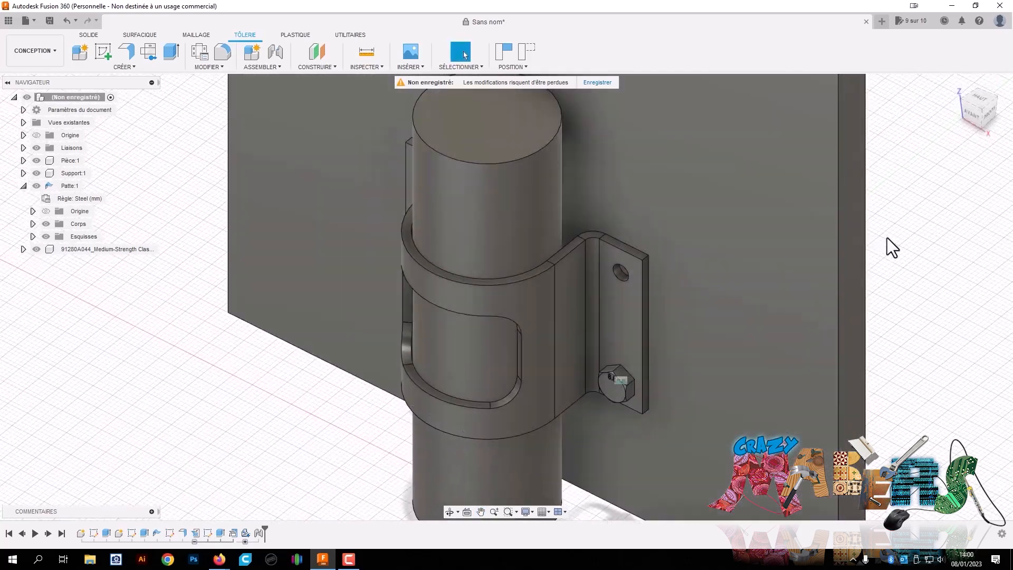
pyautogui.click(976, 116)
pyautogui.moveTo(976, 116)
pyautogui.mouseDown()
pyautogui.moveTo(1000, 179)
pyautogui.moveTo(974, 141)
pyautogui.moveTo(950, 130)
pyautogui.mouseUp()
pyautogui.scroll(-2, 843, 330)
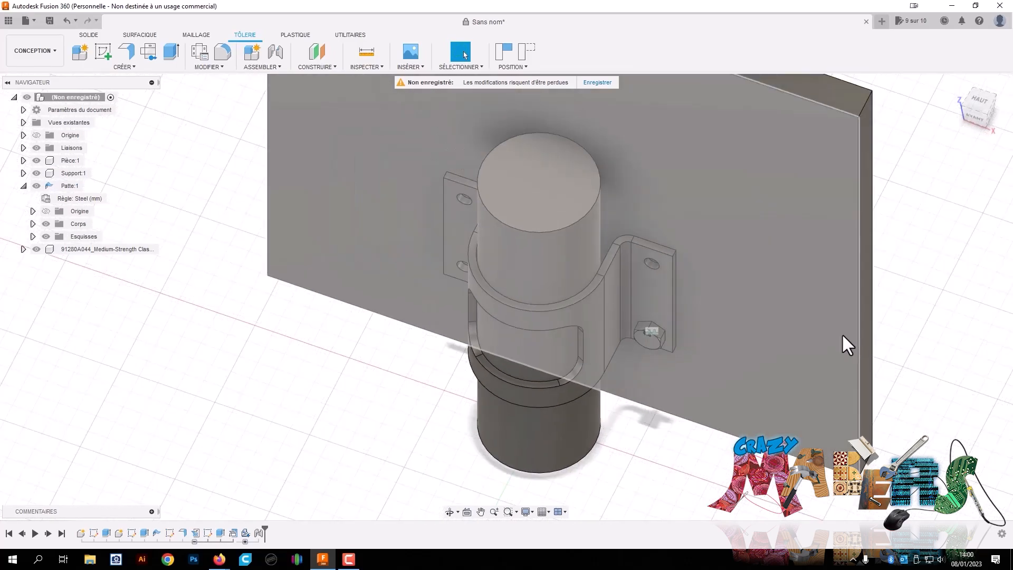